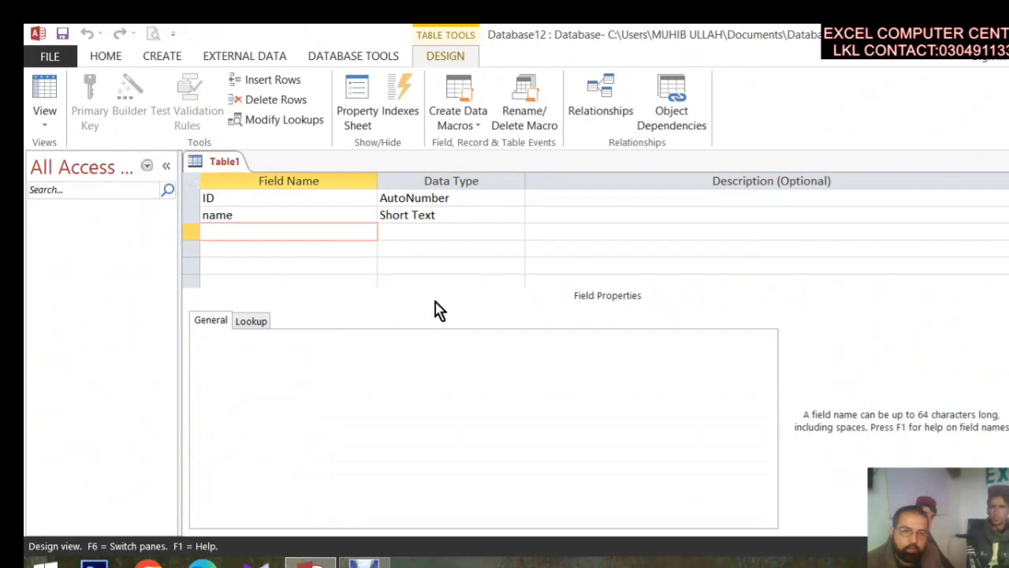
# Add a field named programe below the name field, with the Short Text data type.
pyautogui.press('BackSpace')
pyautogui.write('progra,')
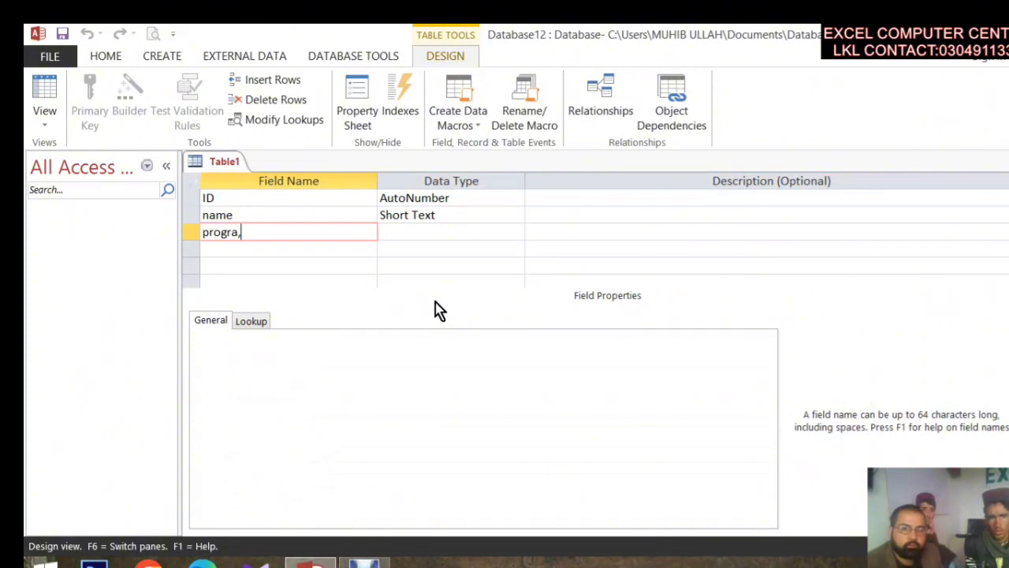
pyautogui.press('BackSpace')
pyautogui.write('me')
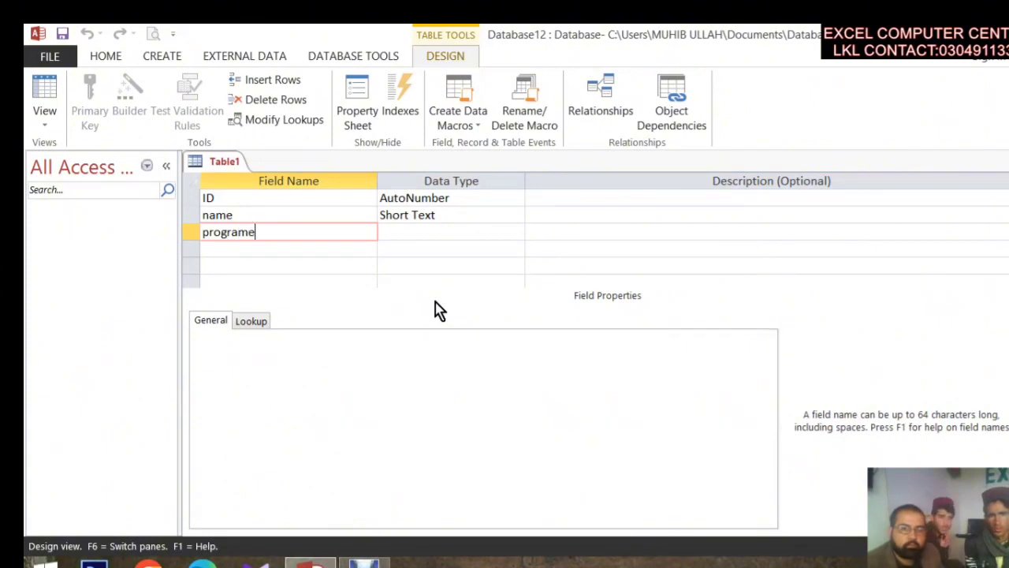
pyautogui.press('Tab')
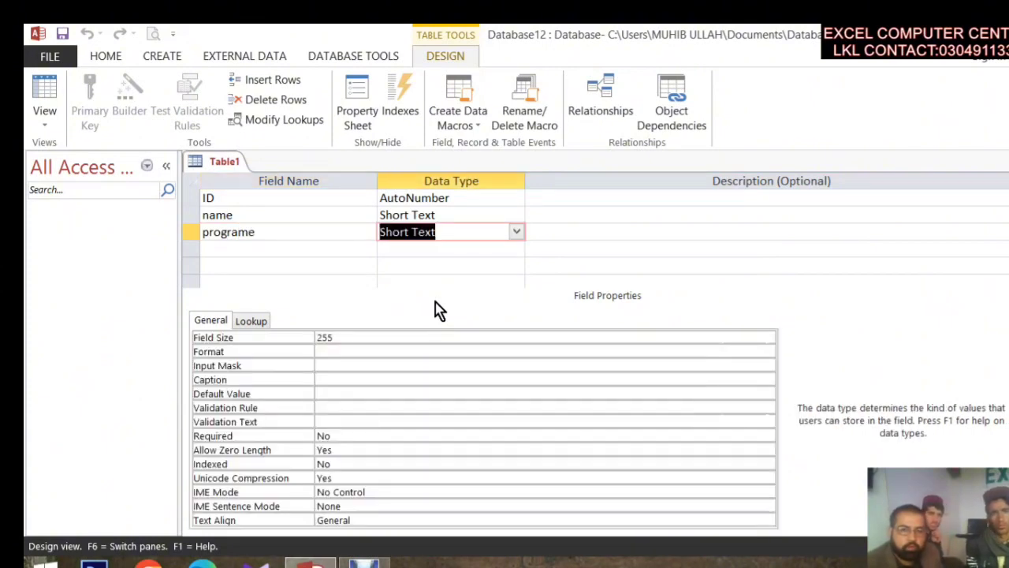
pyautogui.press('Tab')
pyautogui.press('Tab')
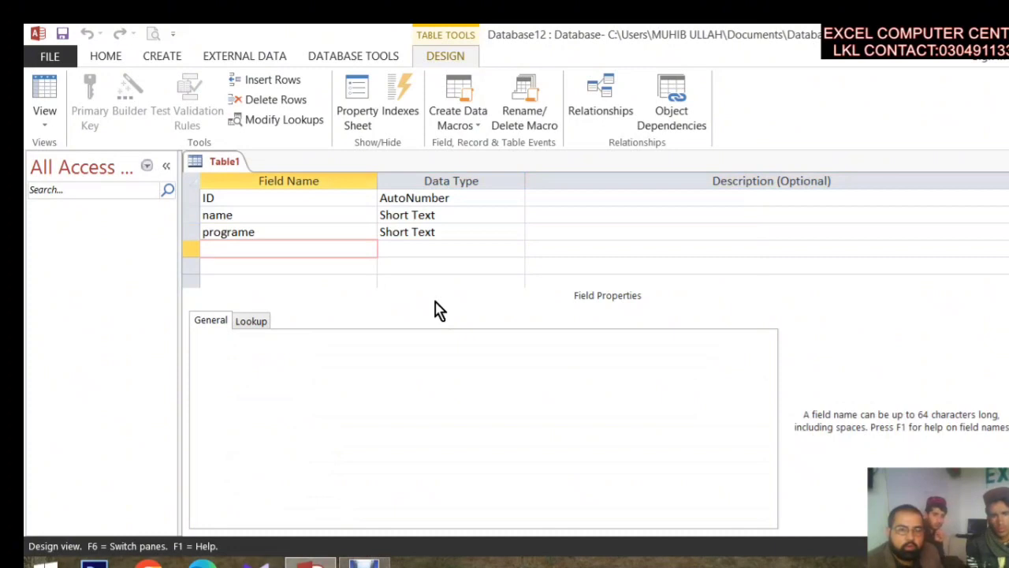
# Add a field named admission fee with the Number data type.
pyautogui.write('add')
pyautogui.write('mo')
pyautogui.press('BackSpace')
pyautogui.write('o')
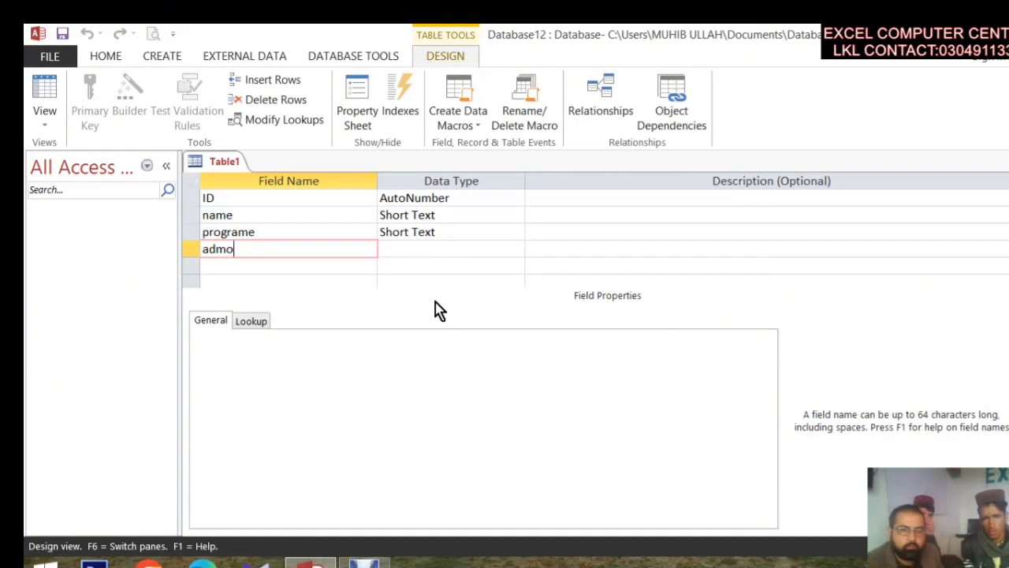
pyautogui.press('BackSpace')
pyautogui.write('o')
pyautogui.press('BackSpace')
pyautogui.write('os')
pyautogui.press('BackSpace')
pyautogui.press('BackSpace')
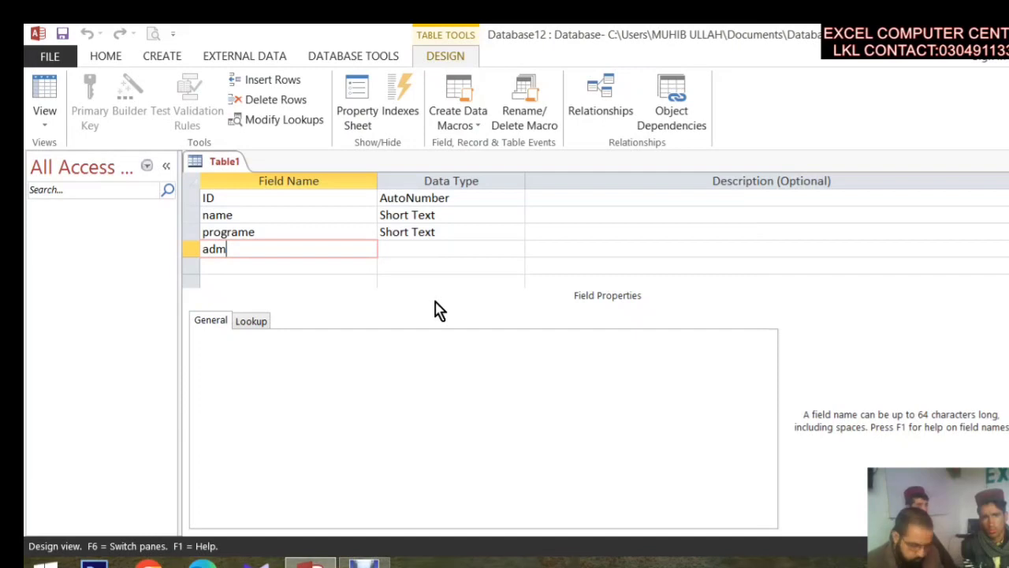
pyautogui.write('ission')
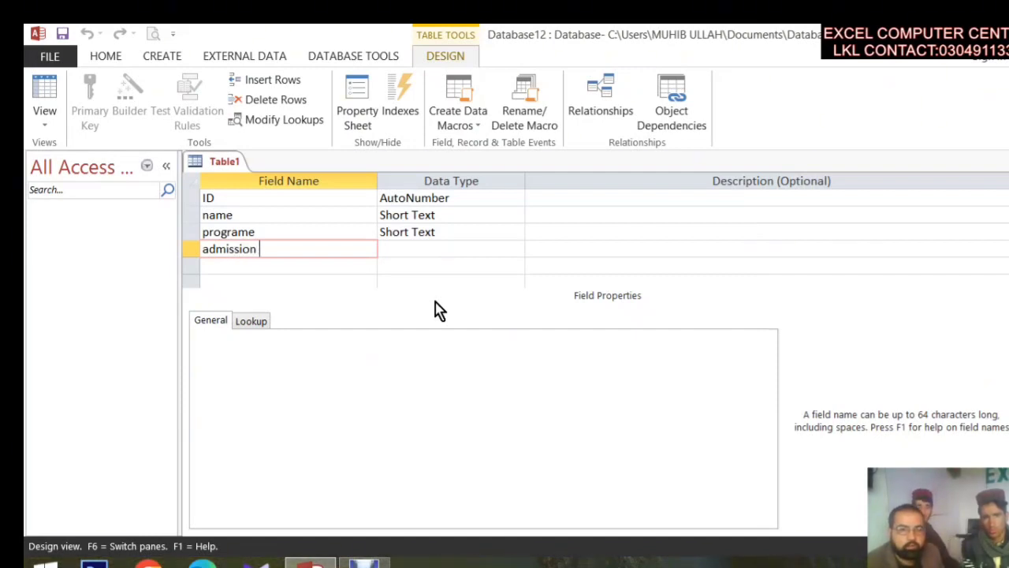
pyautogui.write(' fee')
pyautogui.press('Tab')
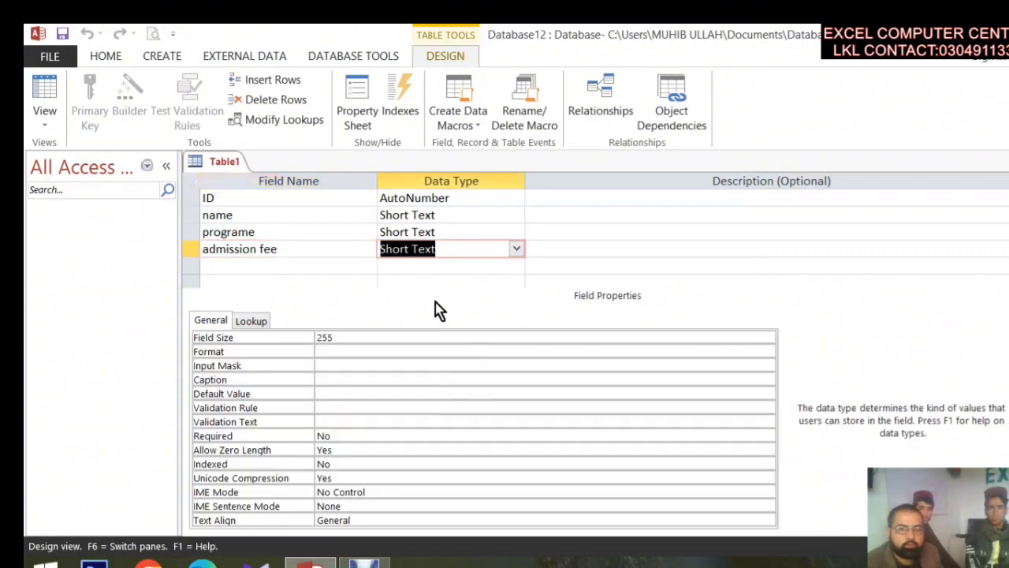
pyautogui.write('n')
pyautogui.press('Tab')
pyautogui.press('Tab')
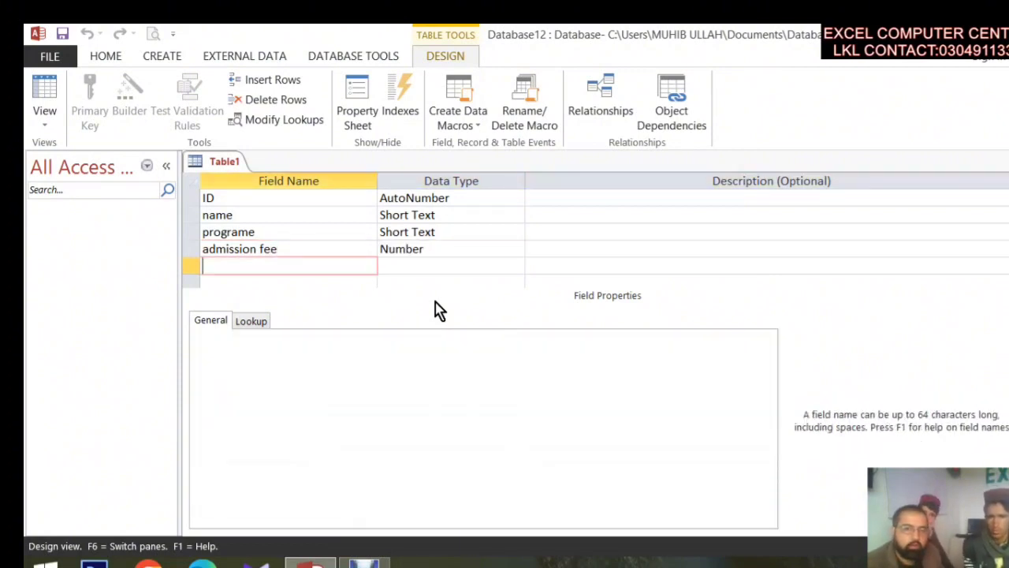
# Add a field named monthly fee with the Number data type.
pyautogui.write('monthlyt')
pyautogui.press('BackSpace')
pyautogui.write('fee')
pyautogui.press('Tab')
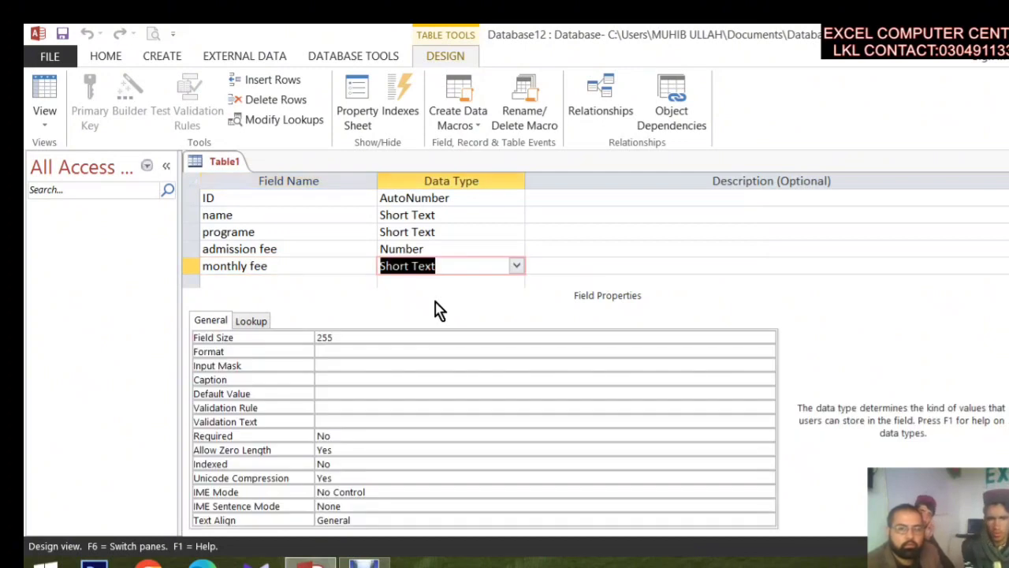
pyautogui.write('n')
pyautogui.press('Tab')
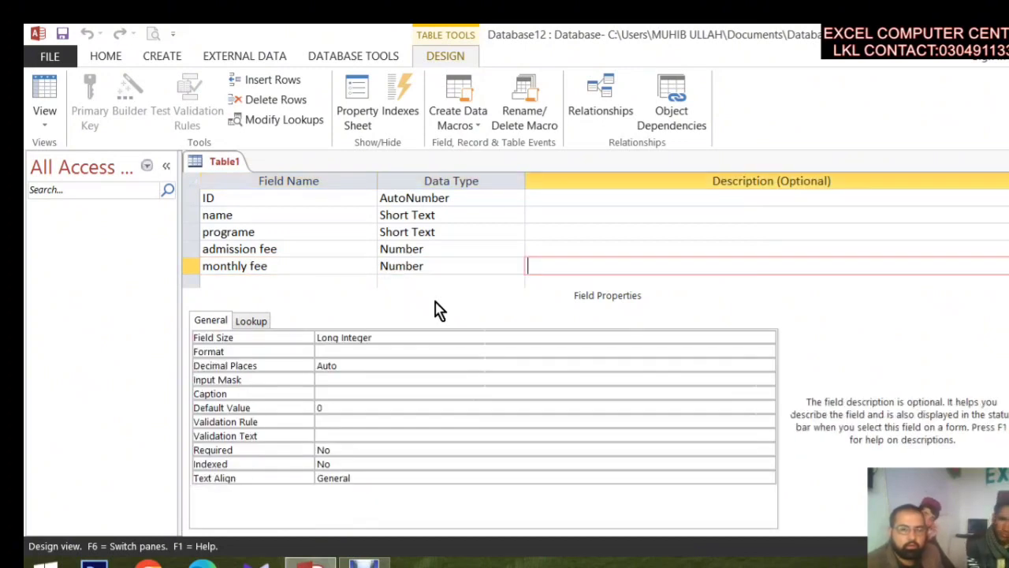
# Add a field named total with the Number data type.
pyautogui.press('Tab')
pyautogui.write('total')
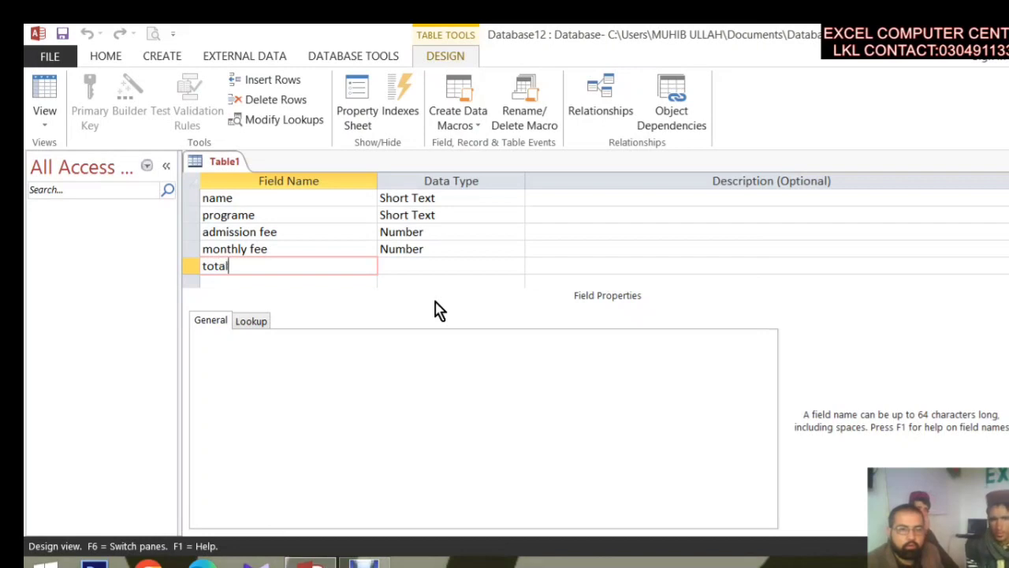
pyautogui.press('Tab')
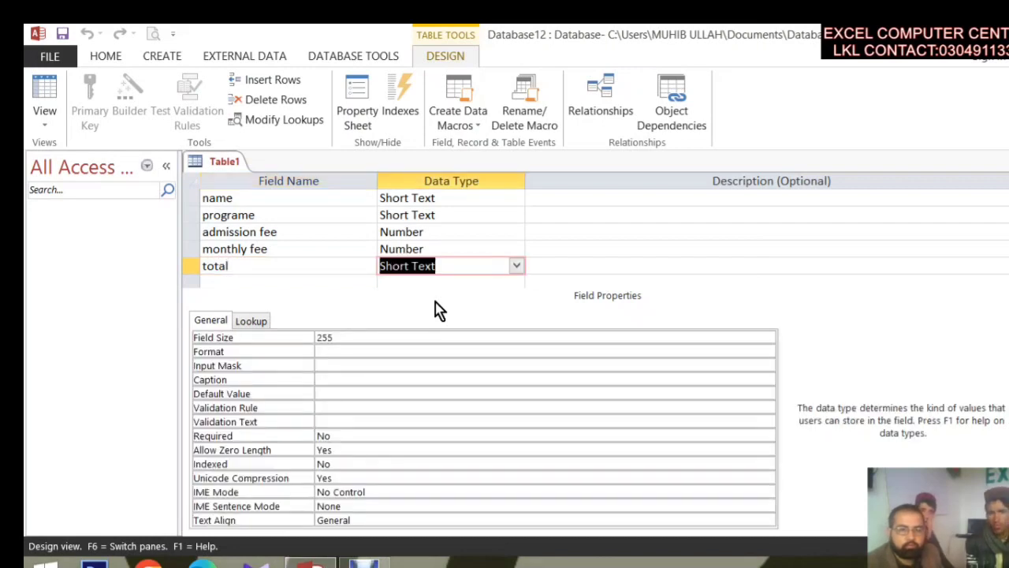
pyautogui.write('n')
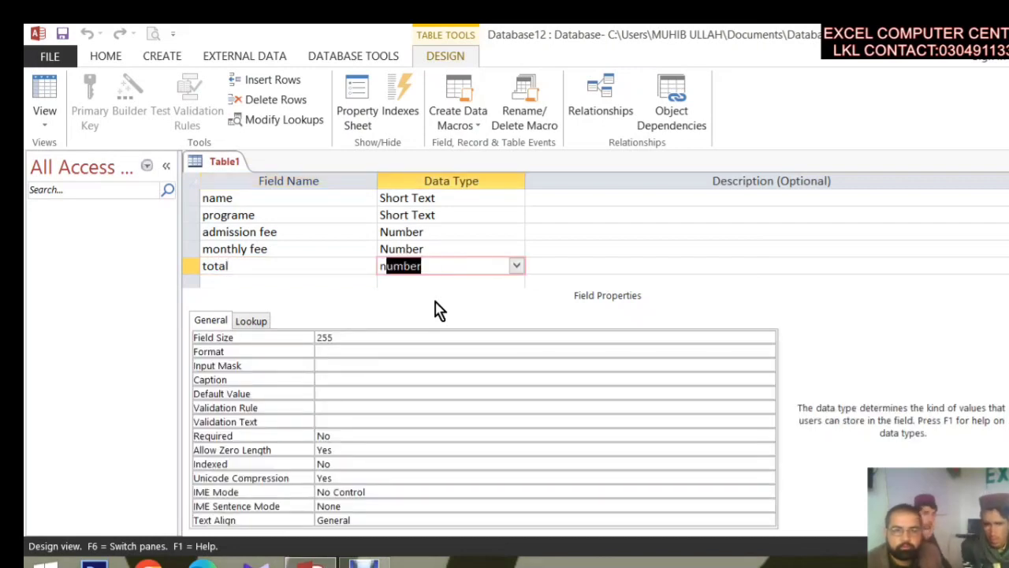
# Close the table design, saving it as Table1, and group the database objects by Tables and Related Views.
pyautogui.click(1003, 161)
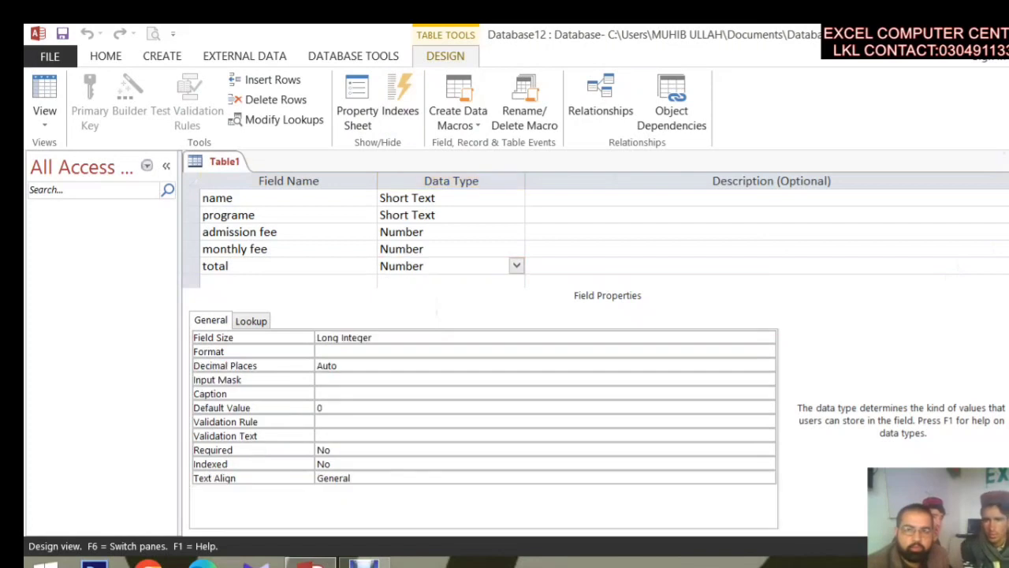
pyautogui.click(466, 352)
pyautogui.click(530, 254)
pyautogui.click(466, 371)
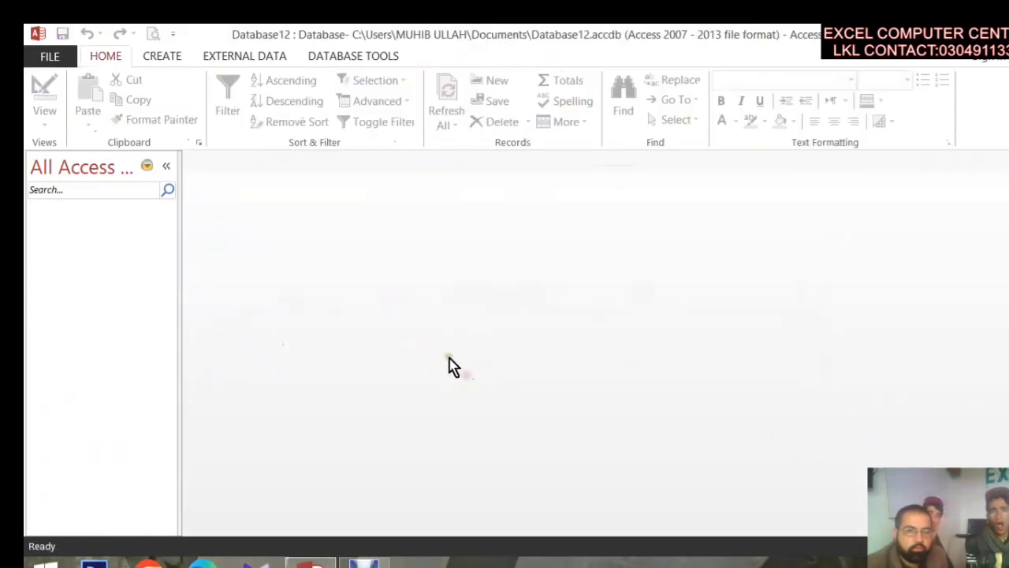
pyautogui.click(136, 166)
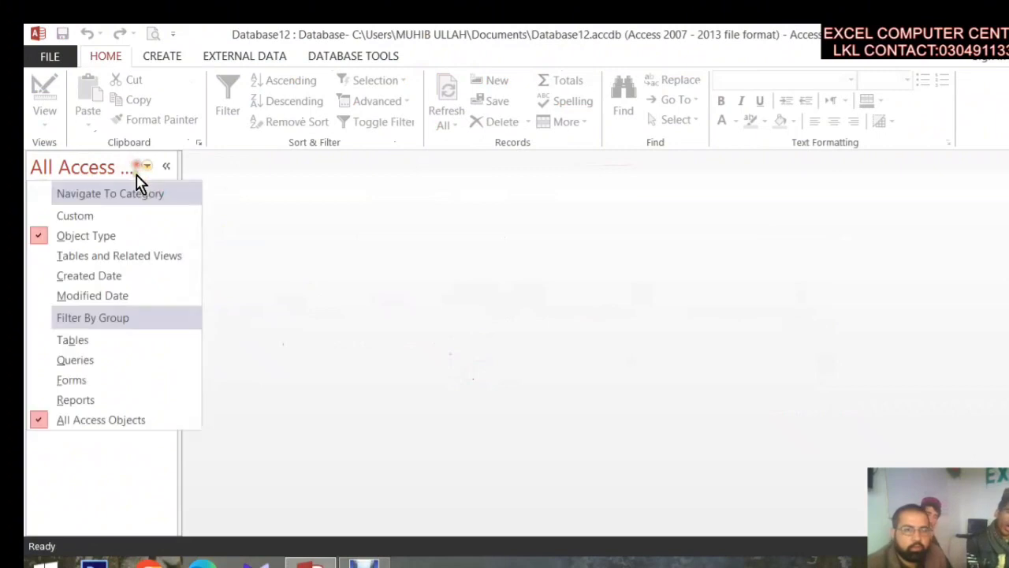
pyautogui.click(116, 257)
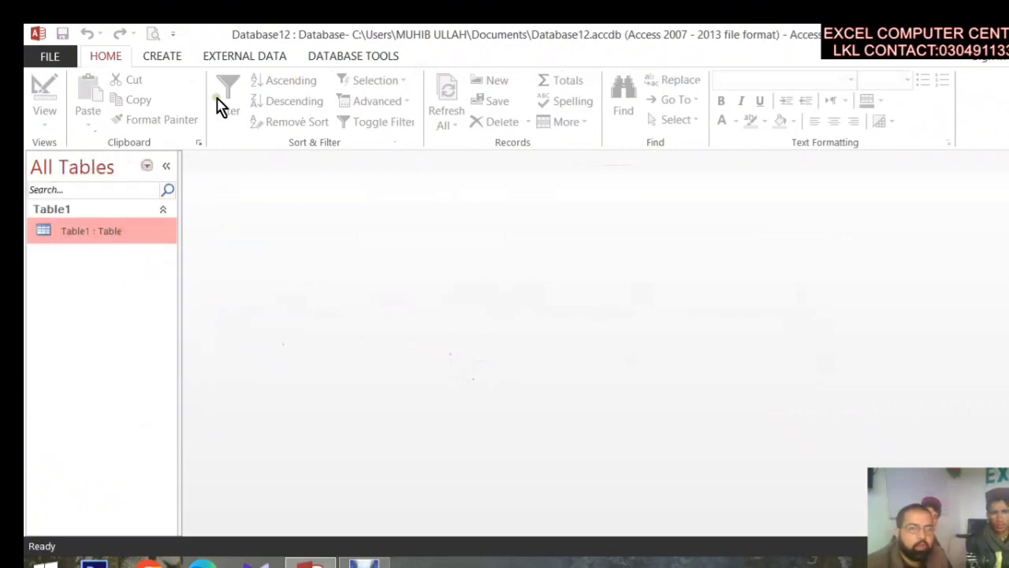
# Create a query in design view based on Table1 and add all the table's fields, ID through total, to the query grid.
pyautogui.click(189, 56)
pyautogui.click(297, 122)
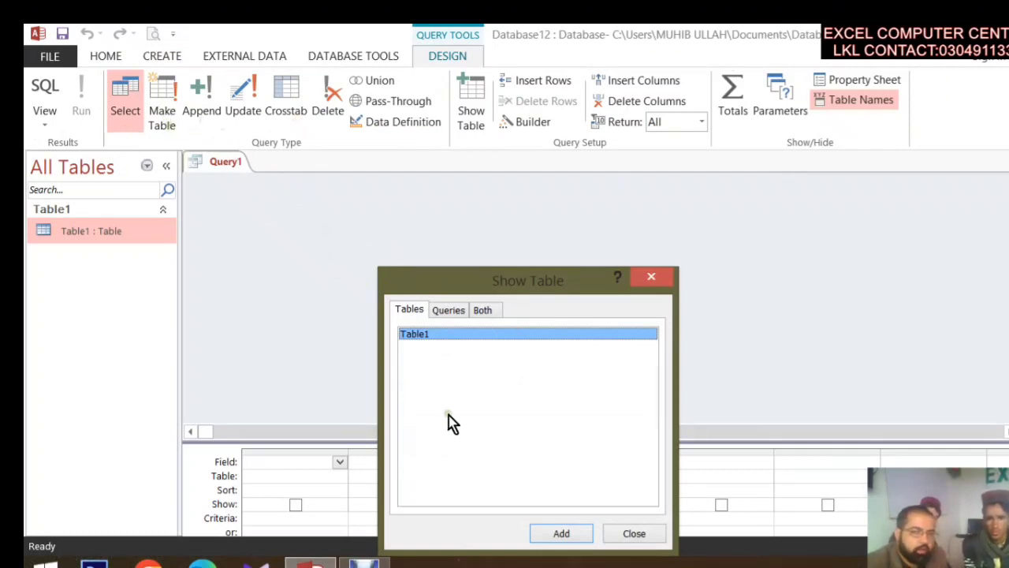
pyautogui.click(561, 534)
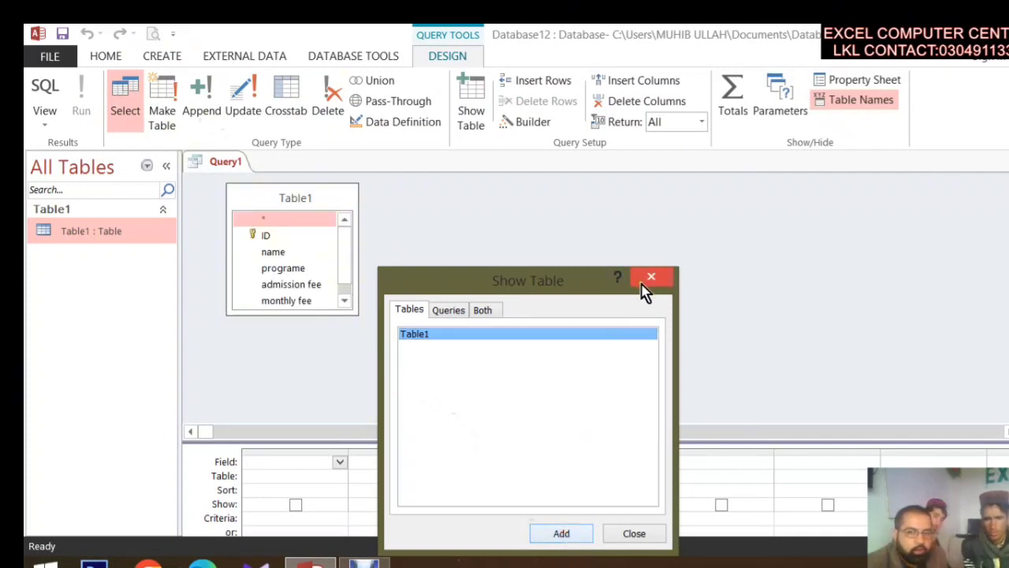
pyautogui.click(643, 282)
pyautogui.doubleClick(289, 198)
pyautogui.moveTo(285, 227); pyautogui.dragTo(290, 467)
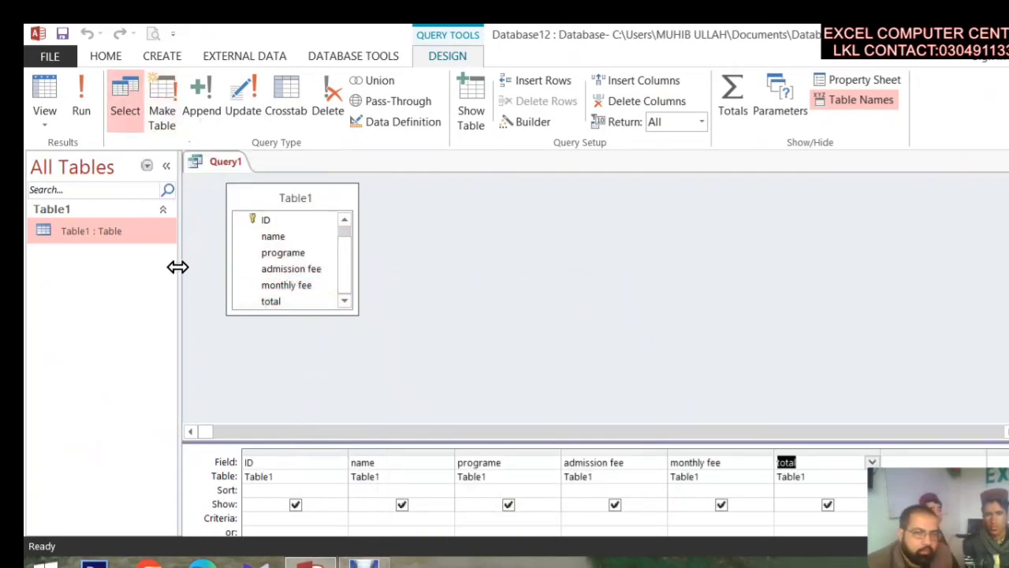
# Open Table1 and enter the first record with the student's name, programe word, admission fee 800 and monthly fee 500.
pyautogui.doubleClick(146, 235)
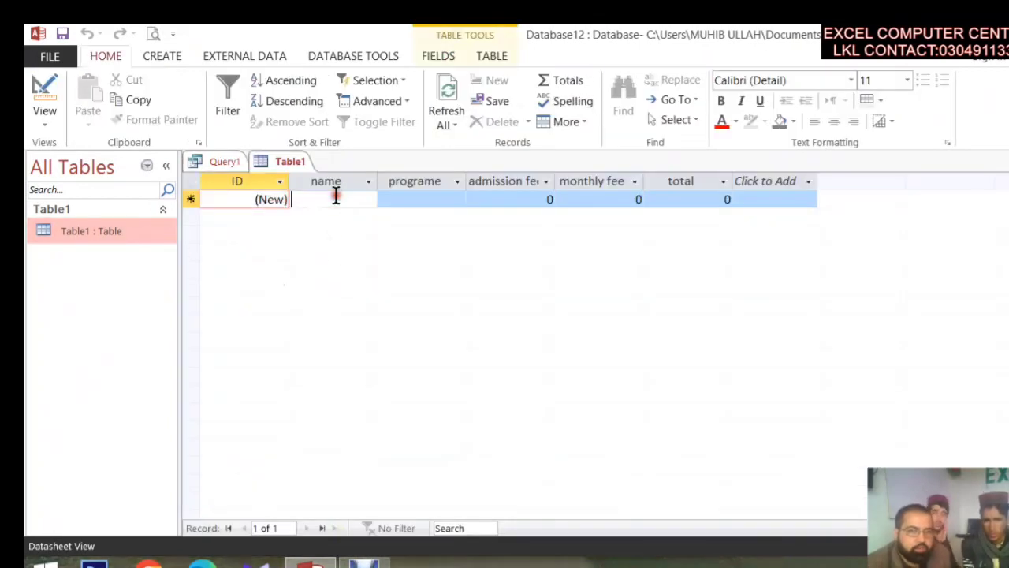
pyautogui.click(335, 198)
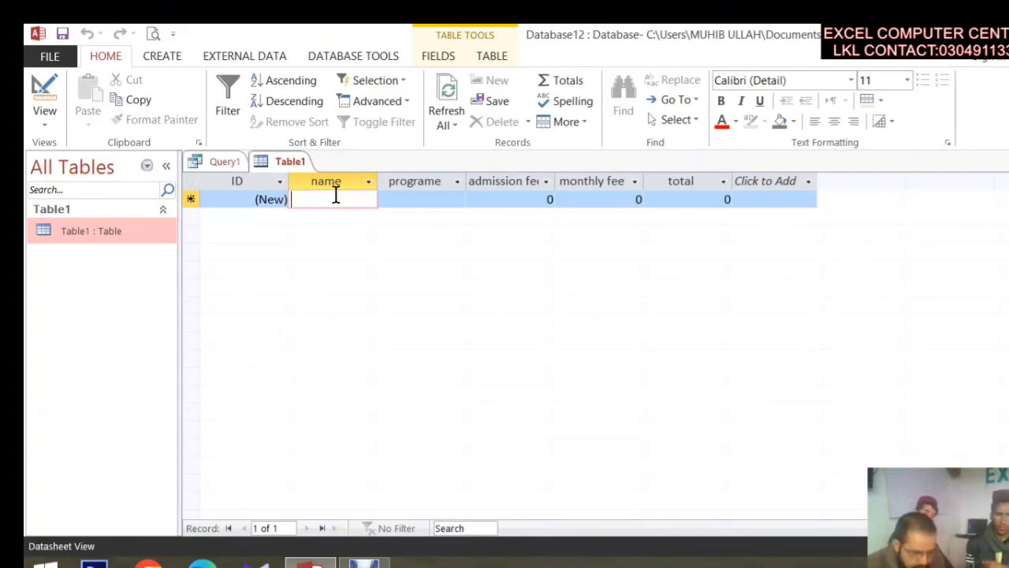
pyautogui.write('ali')
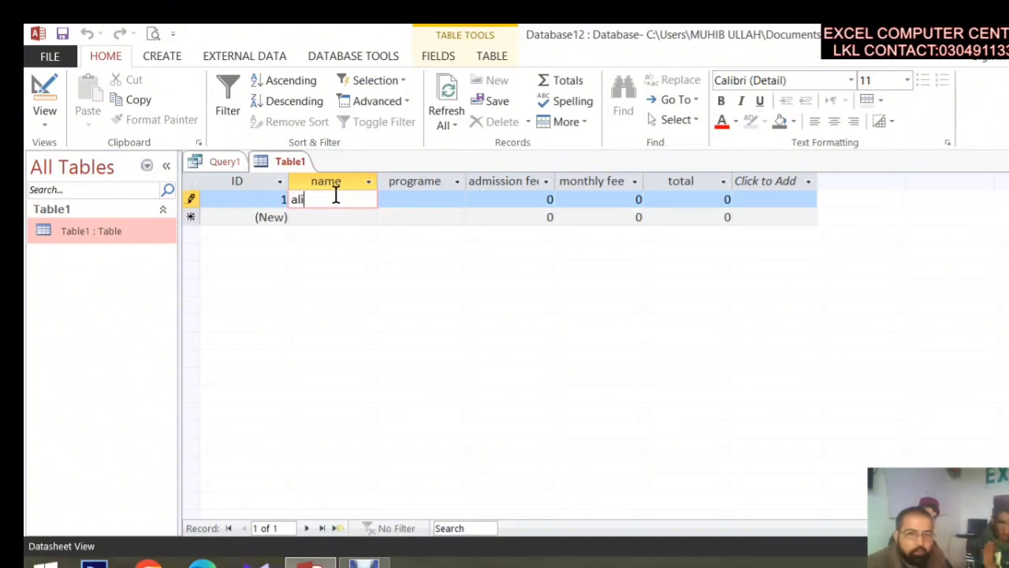
pyautogui.press('Tab')
pyautogui.write('word')
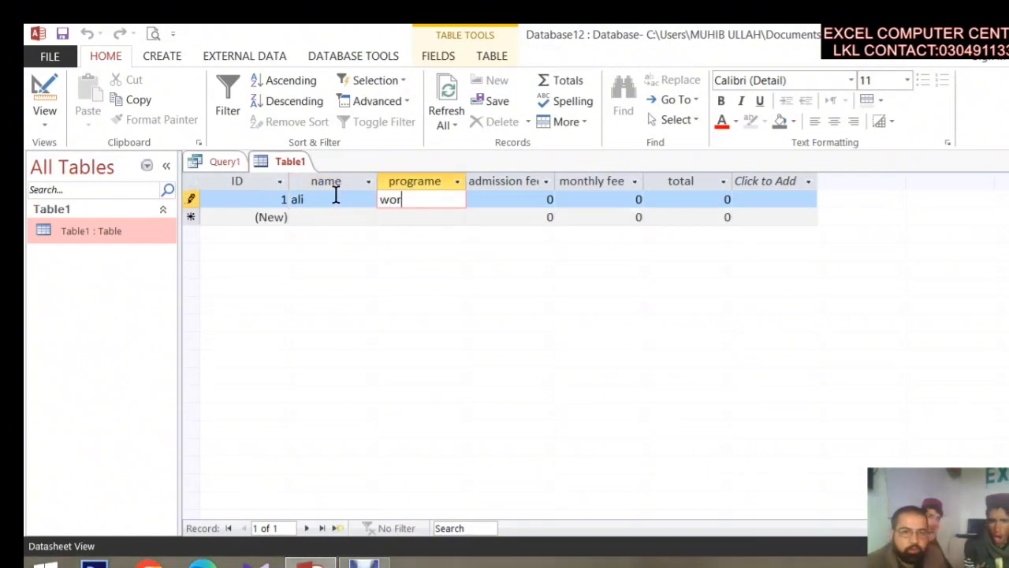
pyautogui.press('Tab')
pyautogui.write('89')
pyautogui.press('BackSpace')
pyautogui.write('00')
pyautogui.press('Tab')
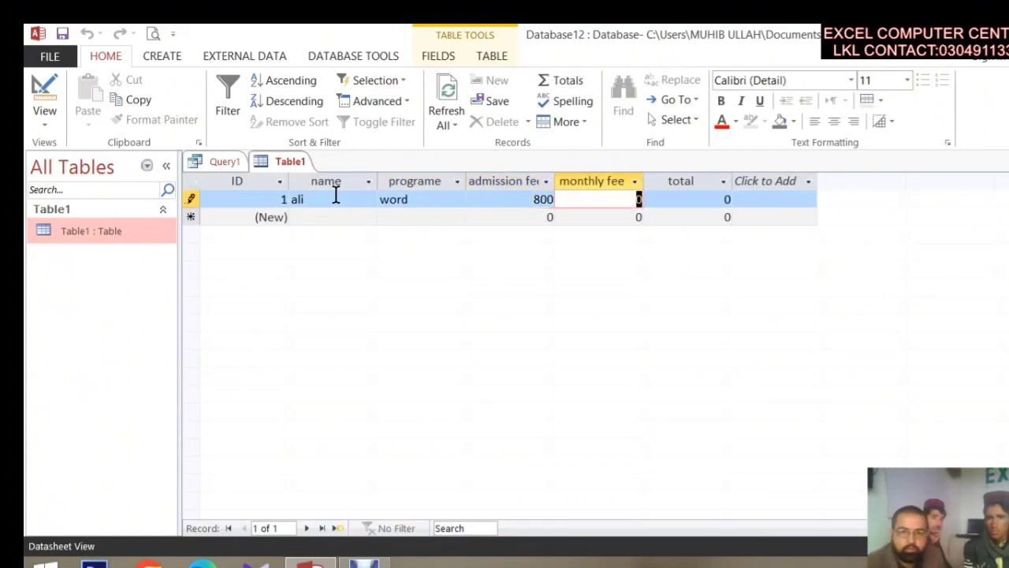
pyautogui.write('500')
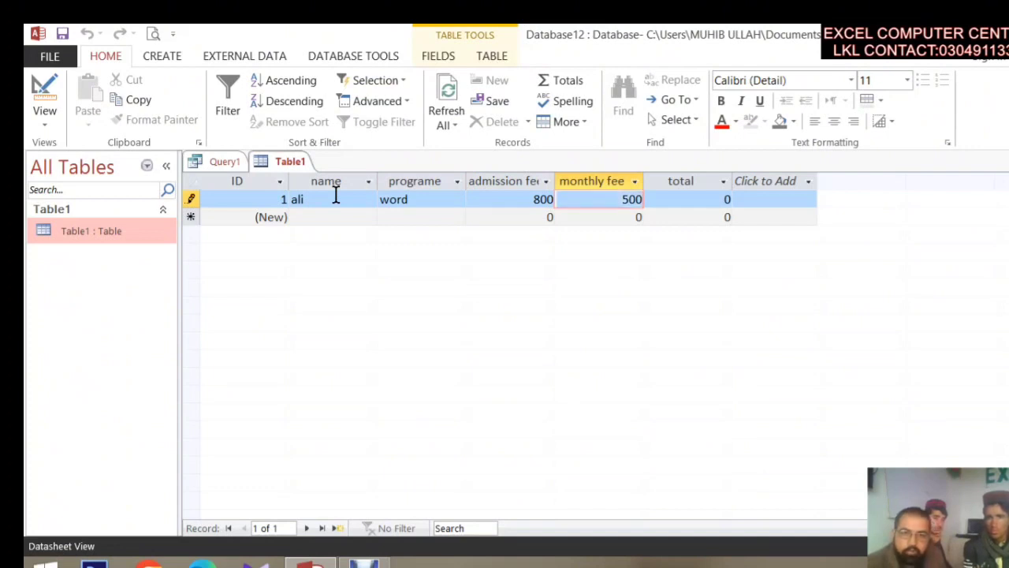
pyautogui.press('Tab')
pyautogui.press('Tab')
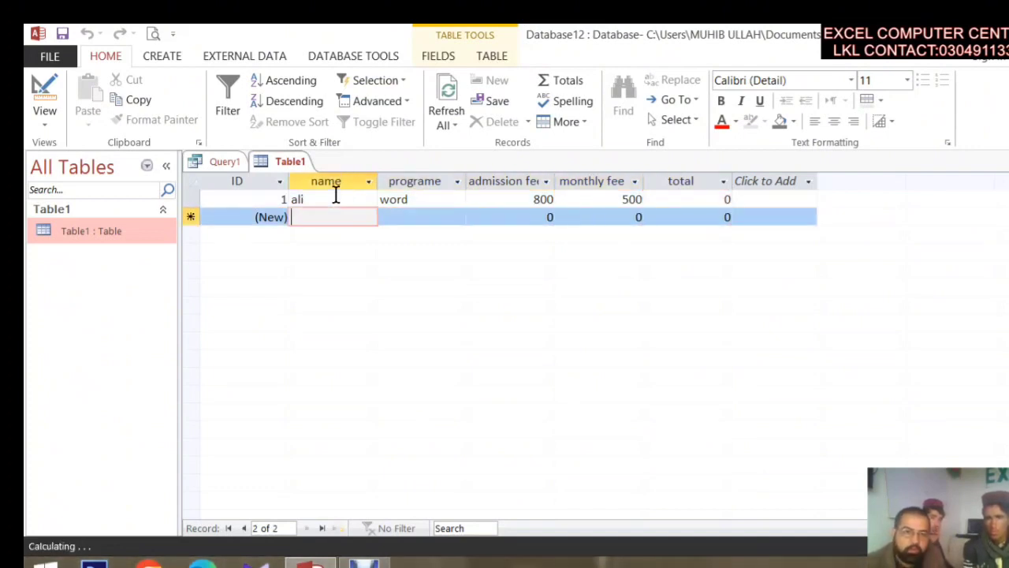
# Enter the second record with the student's name, programe excel, admission fee 900 and monthly fee 600.
pyautogui.write('jan')
pyautogui.press('Tab')
pyautogui.write('ex')
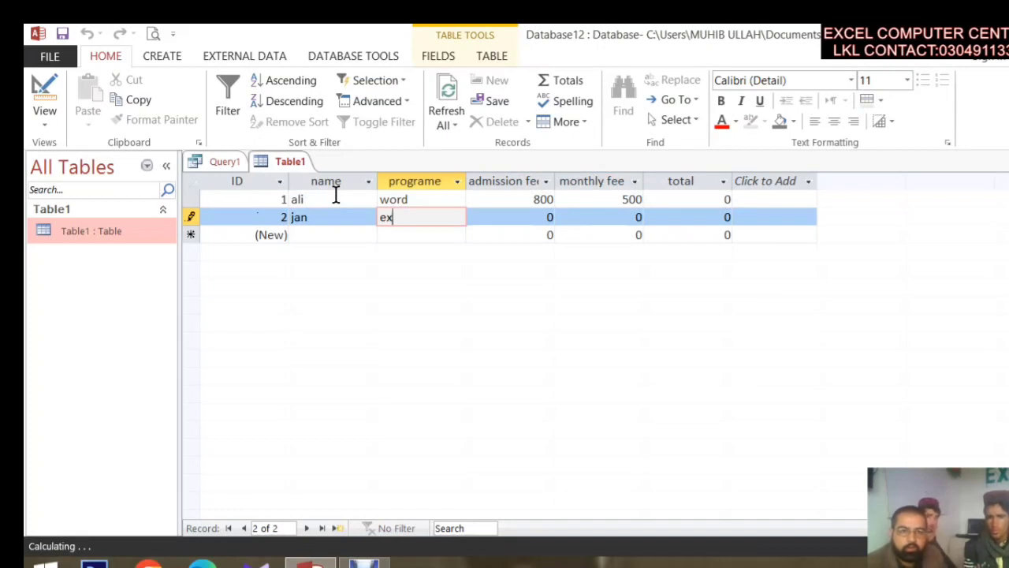
pyautogui.write('cel')
pyautogui.press('BackSpace')
pyautogui.press('BackSpace')
pyautogui.write('el')
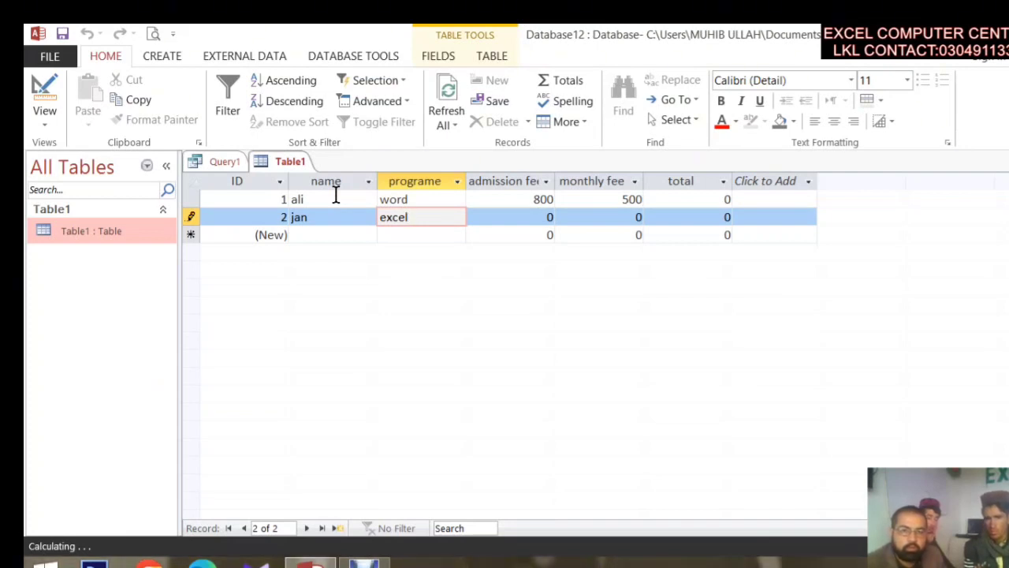
pyautogui.press('Tab')
pyautogui.write('900')
pyautogui.press('Tab')
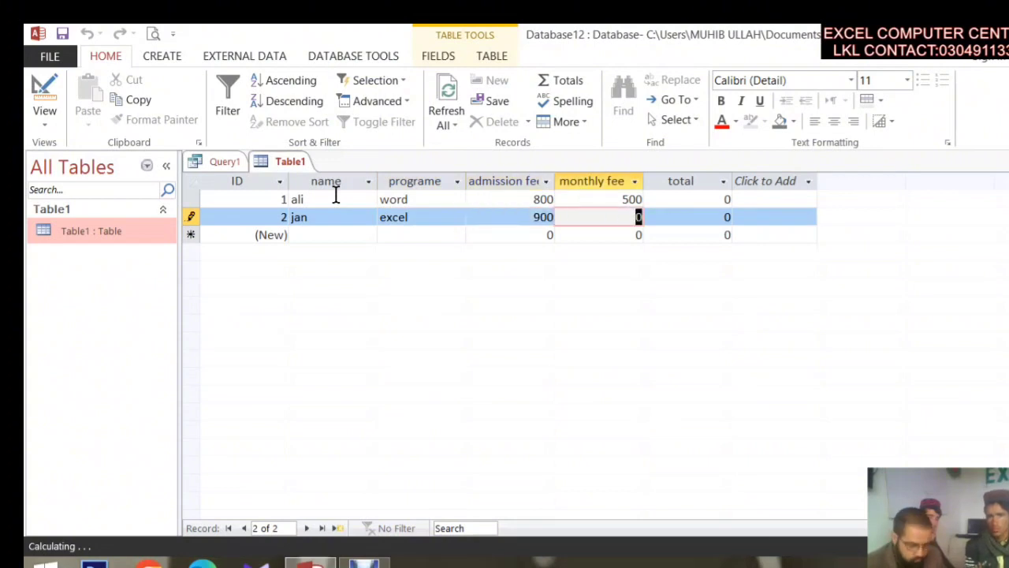
pyautogui.write('600')
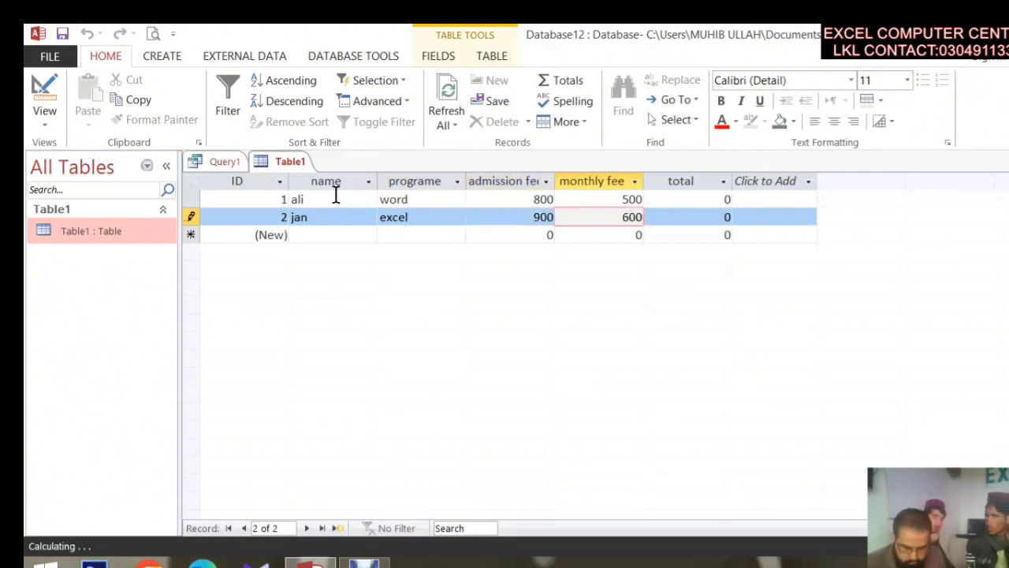
# Enter the third record with the student's name, programe power point, admission fee 800 and monthly fee 700.
pyautogui.press('Down')
pyautogui.press('Left')
pyautogui.press('Left')
pyautogui.press('Left')
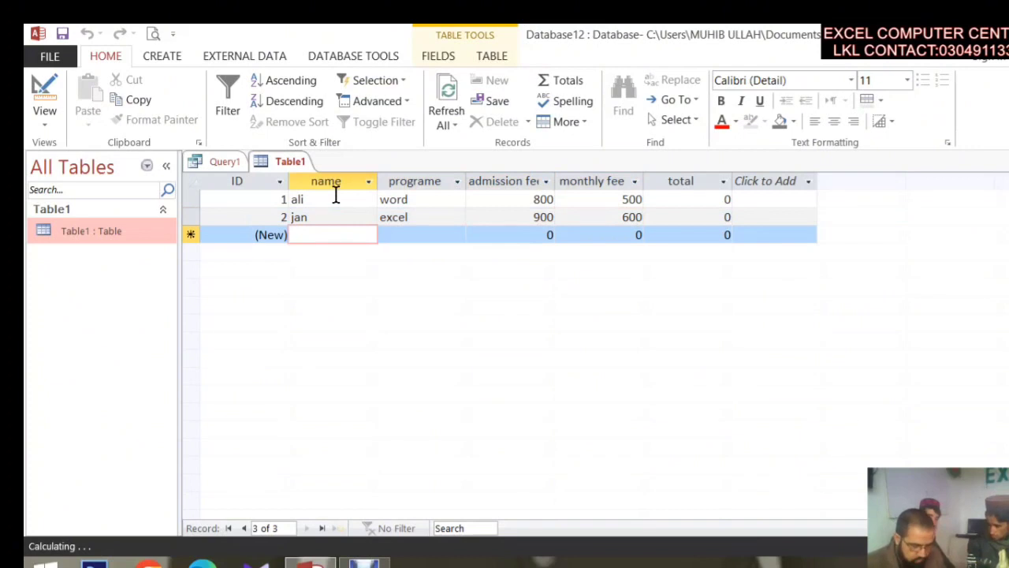
pyautogui.write('waleed')
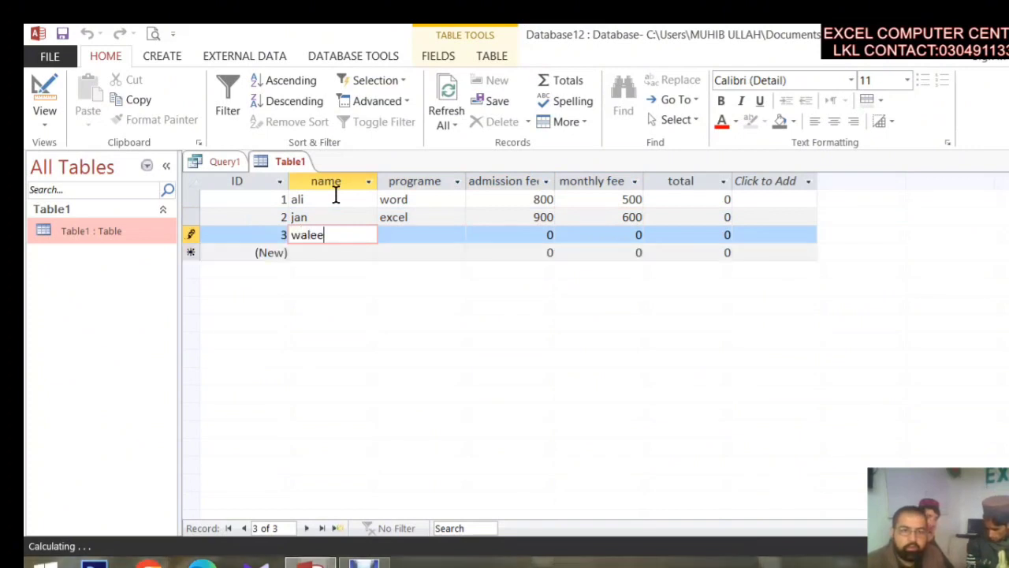
pyautogui.press('Tab')
pyautogui.write('p')
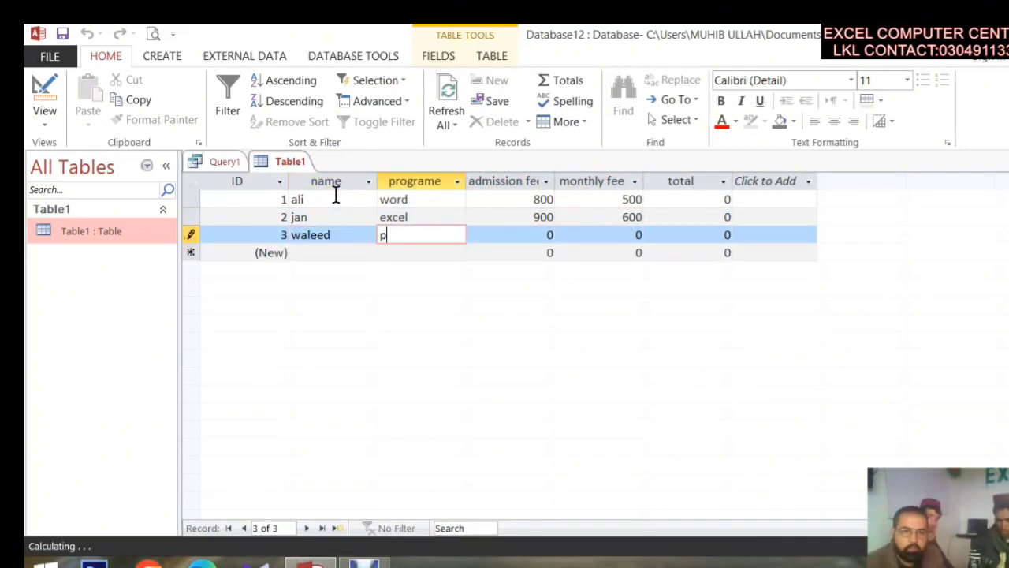
pyautogui.write('ower point')
pyautogui.press('Tab')
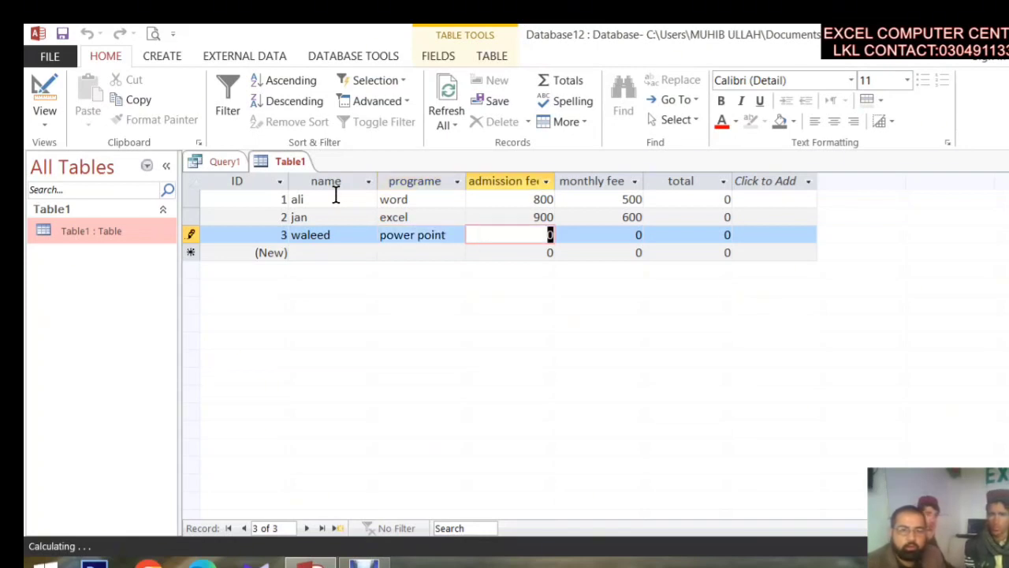
pyautogui.write('800')
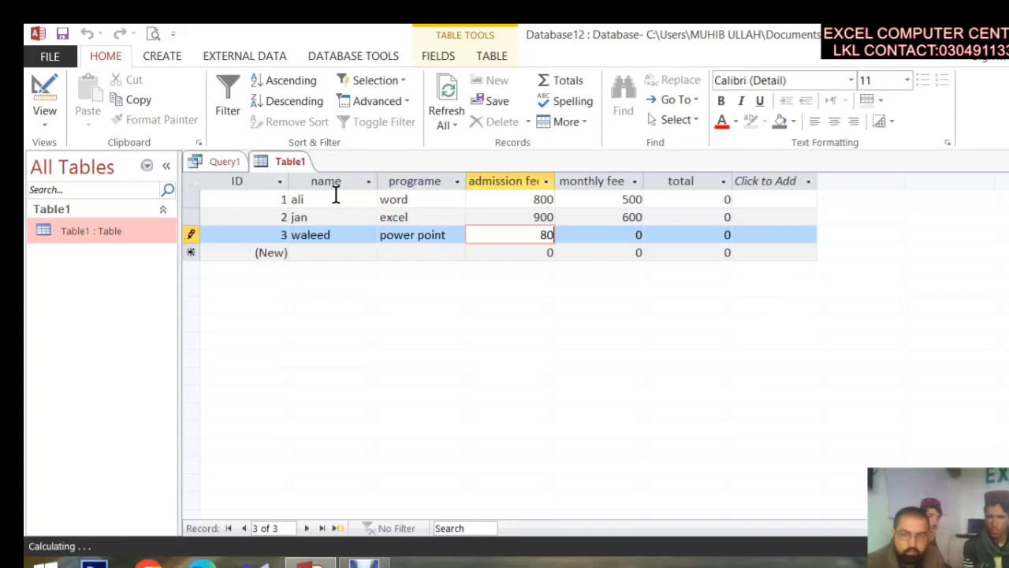
pyautogui.press('Tab')
pyautogui.write('700')
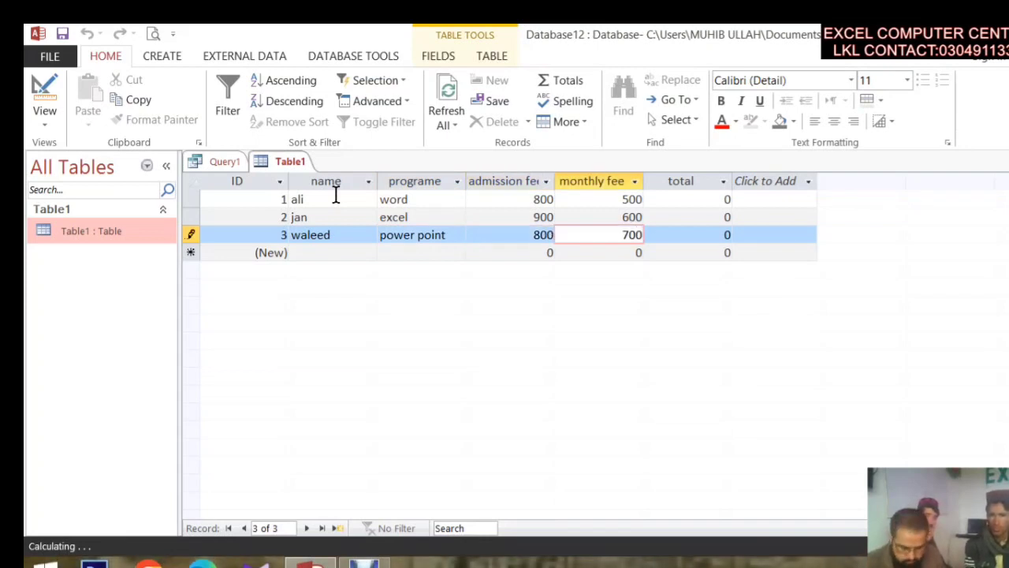
# Start the fourth record in Table1 with the student's name and programe access.
pyautogui.press('Down')
pyautogui.press('Left')
pyautogui.press('Left')
pyautogui.press('Left')
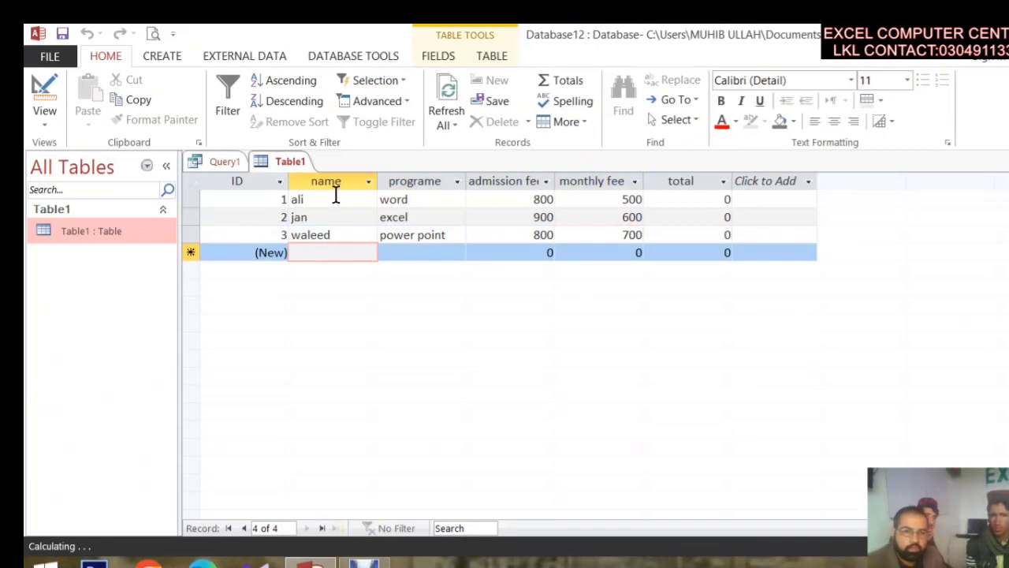
pyautogui.write('walu')
pyautogui.press('BackSpace')
pyautogui.write('i')
pyautogui.press('Tab')
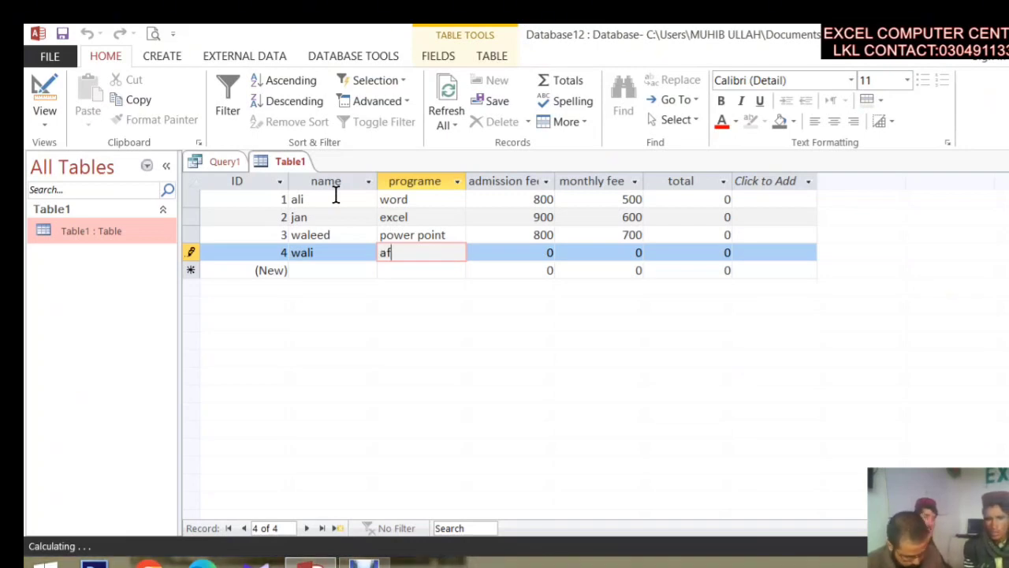
pyautogui.write('affd')
pyautogui.press('BackSpace')
pyautogui.press('BackSpace')
pyautogui.press('BackSpace')
pyautogui.write('cce')
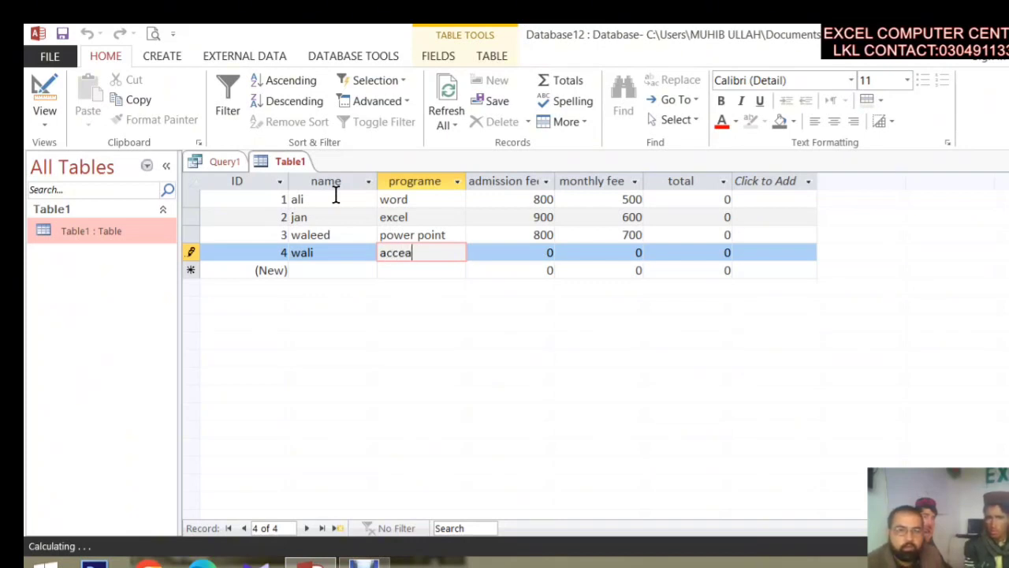
pyautogui.write('ss')
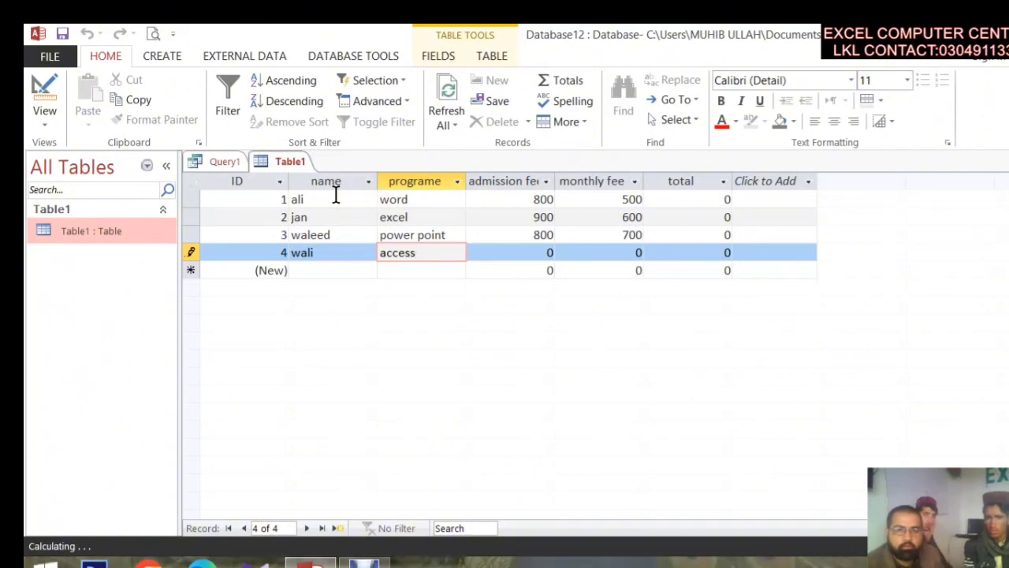
# Set the fourth record's admission fee to 700 and monthly fee to 700.
pyautogui.press('Tab')
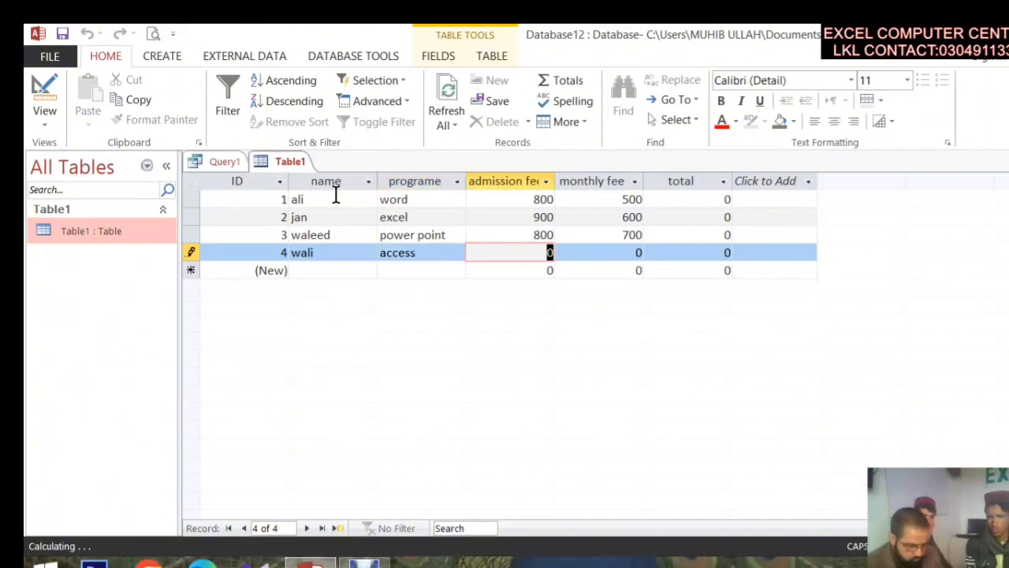
pyautogui.write('700')
pyautogui.press('Tab')
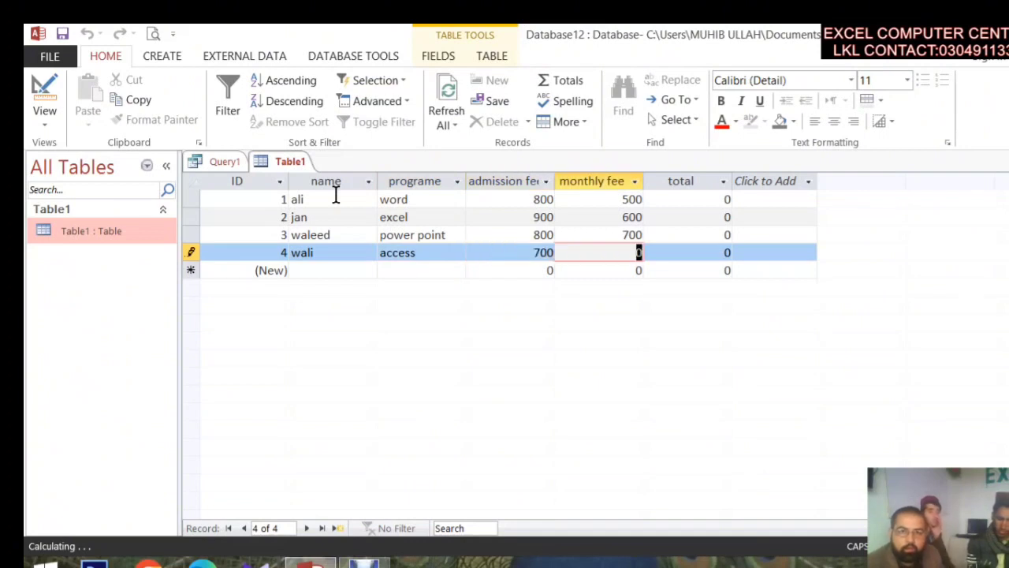
pyautogui.write('700')
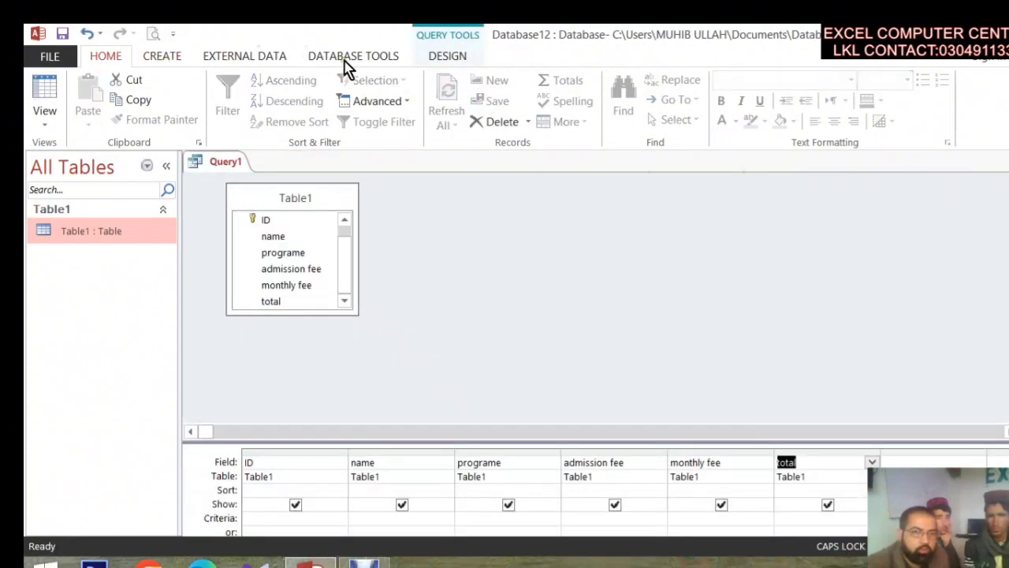
# Turn Query1 into a Make Table query that creates a table named WORD in the current database.
pyautogui.click(449, 57)
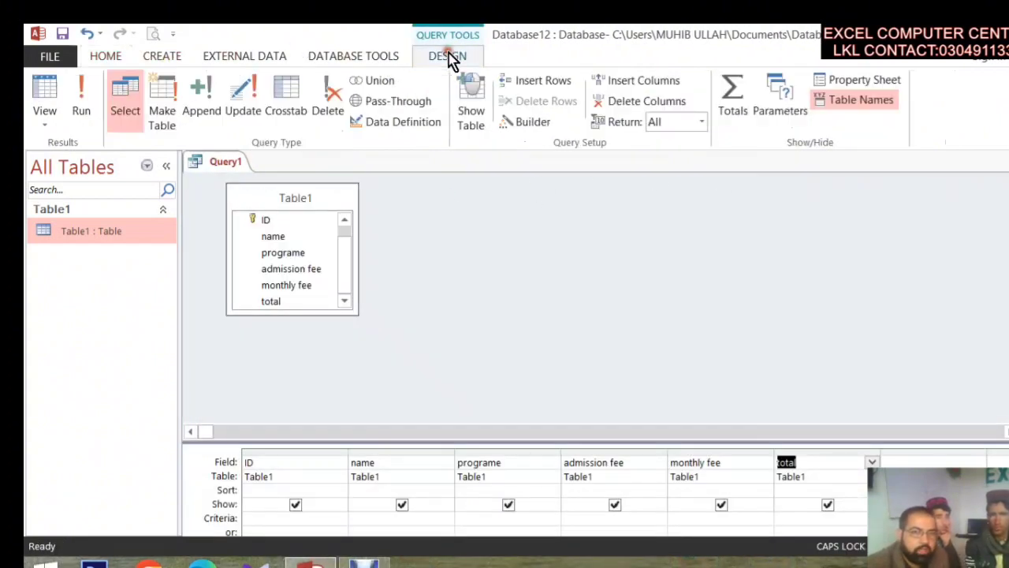
pyautogui.click(168, 122)
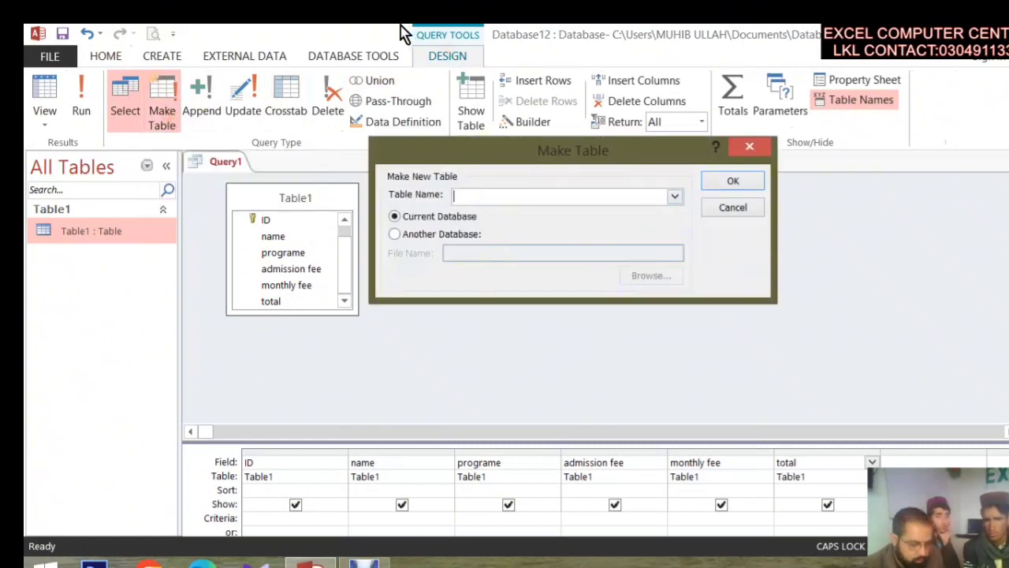
pyautogui.write('woRD')
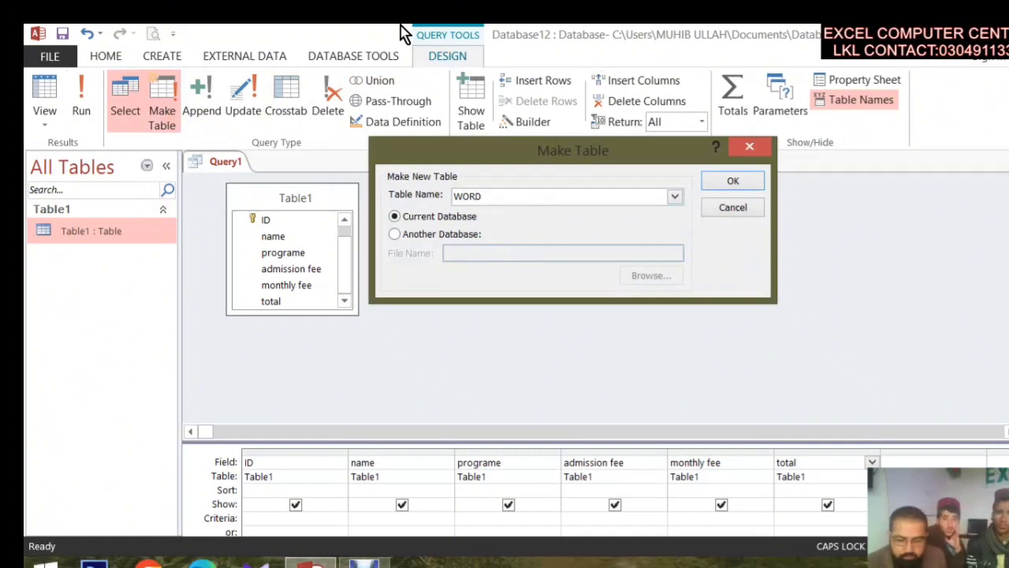
pyautogui.click(721, 183)
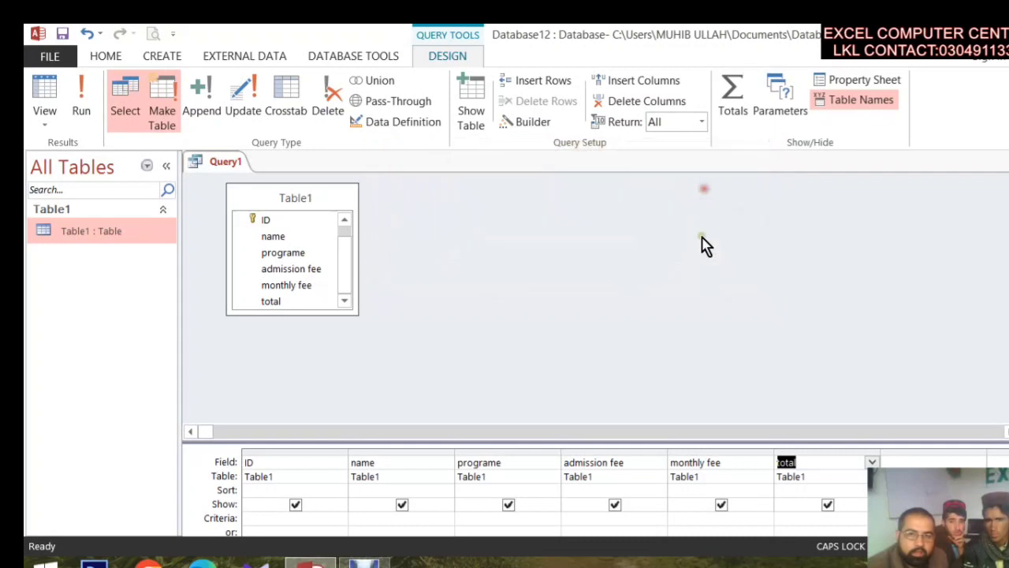
# Set the programe field's criteria to WORD and run the query, accepting creation of the new table.
pyautogui.click(482, 518)
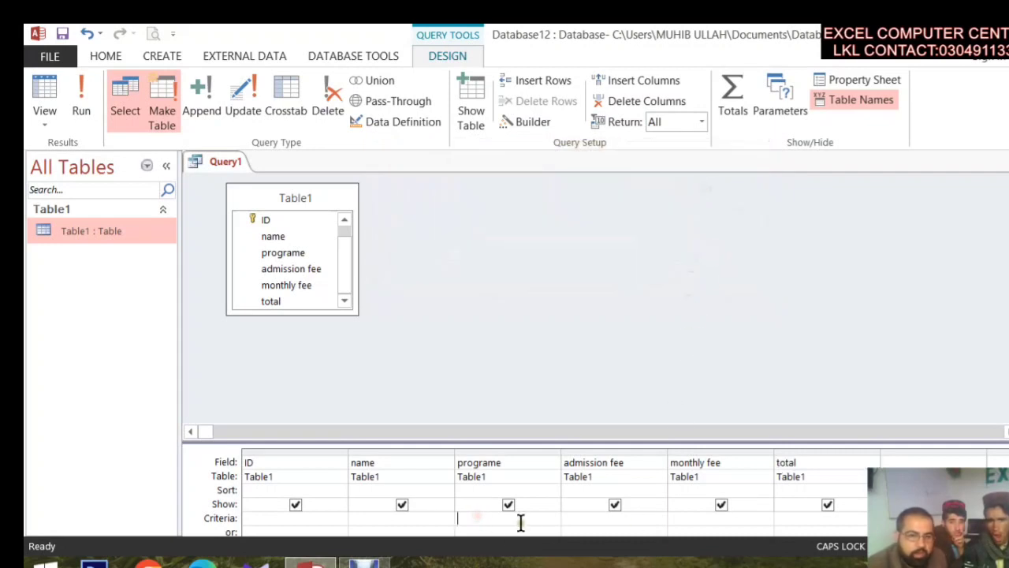
pyautogui.write('WORD')
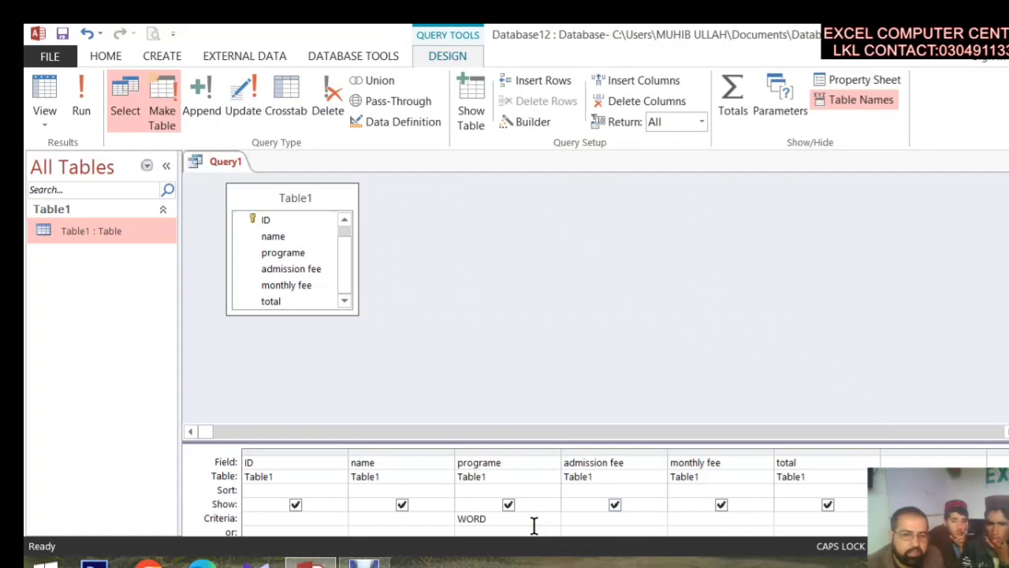
pyautogui.click(444, 475)
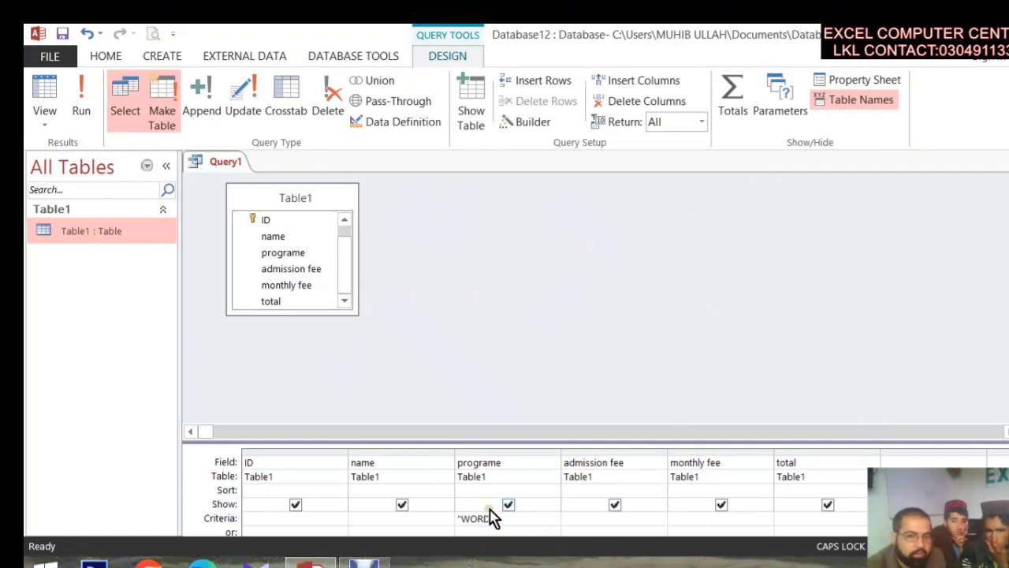
pyautogui.click(87, 110)
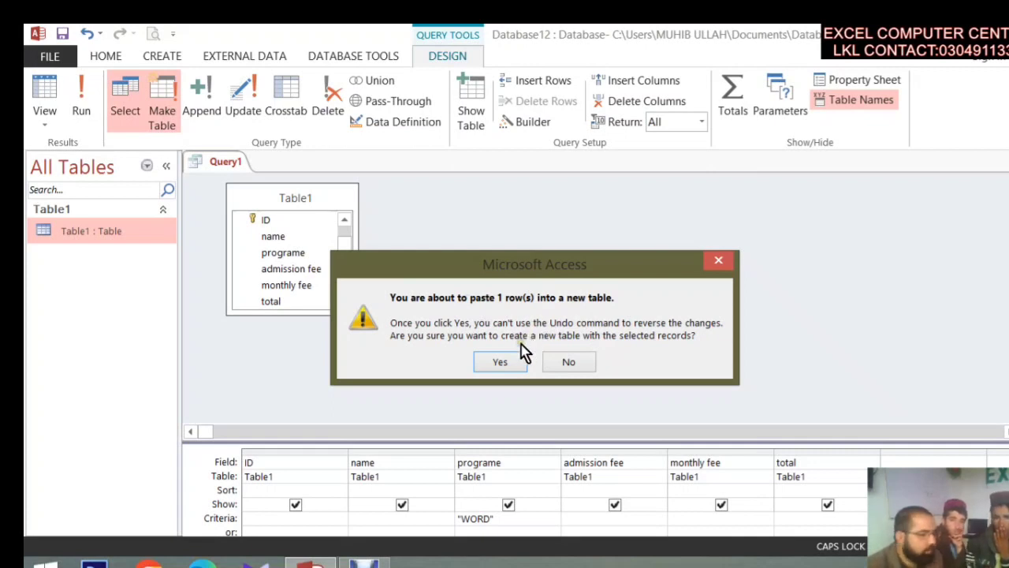
pyautogui.click(511, 365)
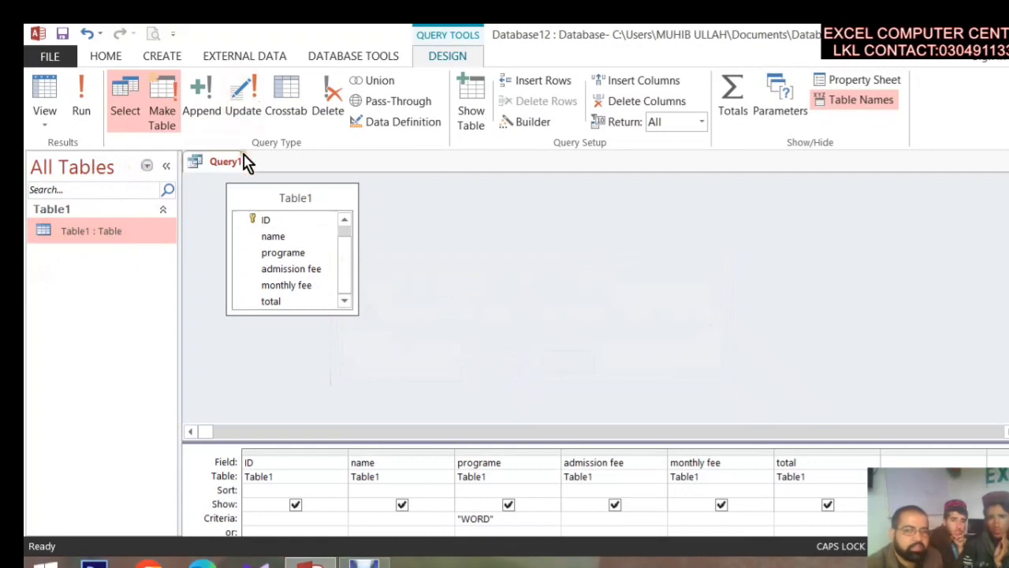
# Close the make-table query, saving it as WORD QRY.
pyautogui.moveTo(507, 519); pyautogui.dragTo(466, 524)
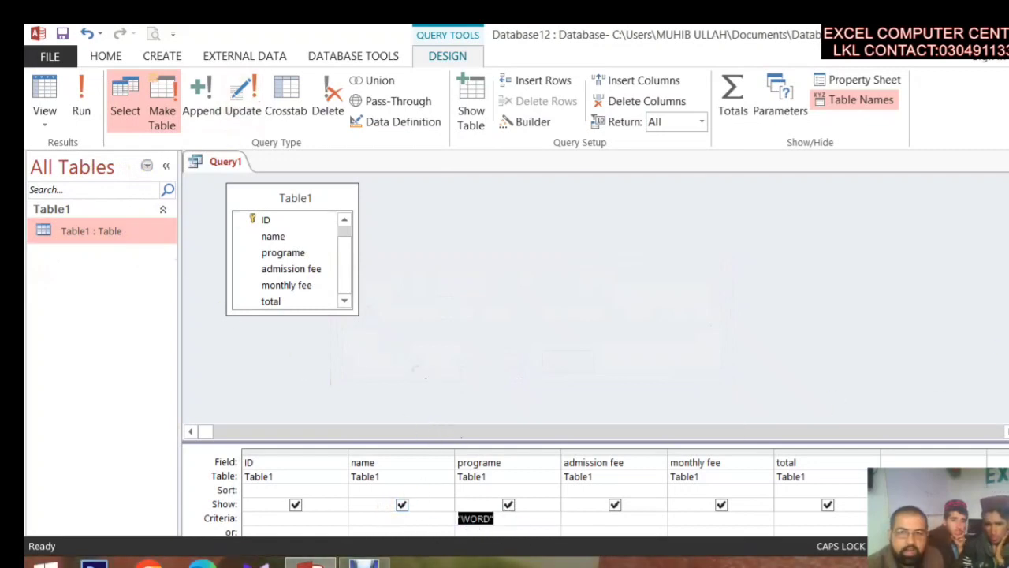
pyautogui.hotkey('ctrl', 'w')
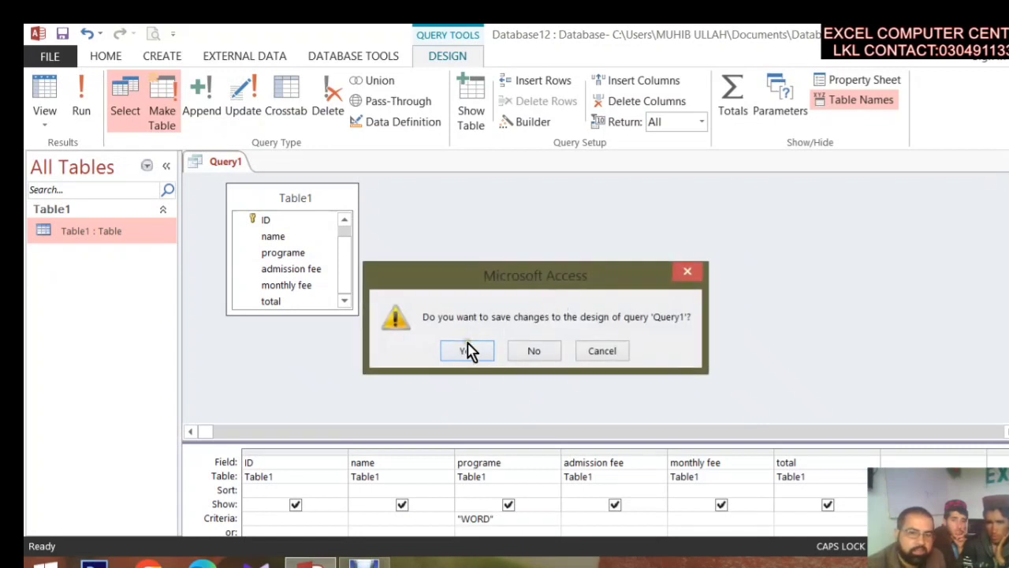
pyautogui.click(465, 349)
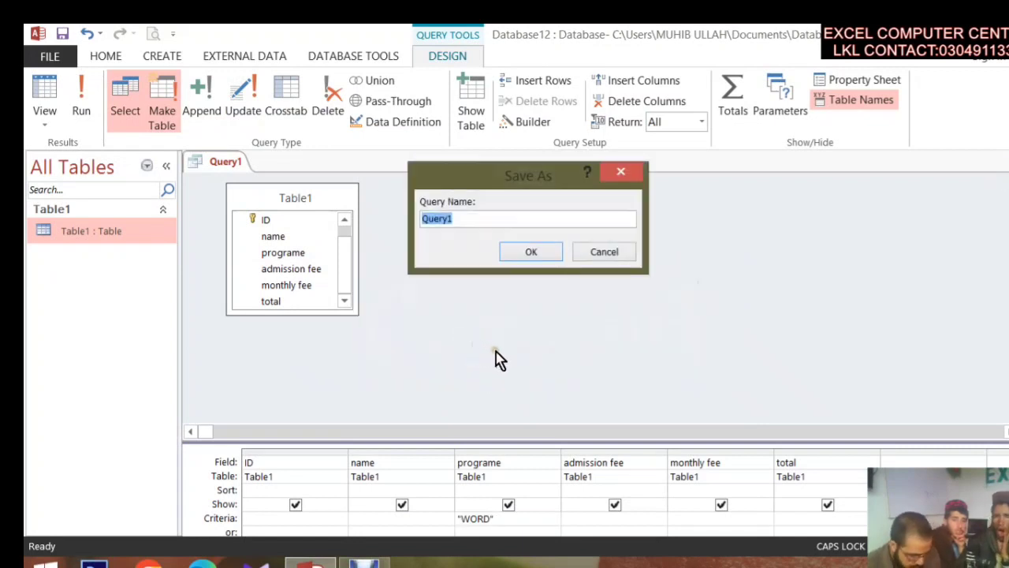
pyautogui.write('WORD QRY')
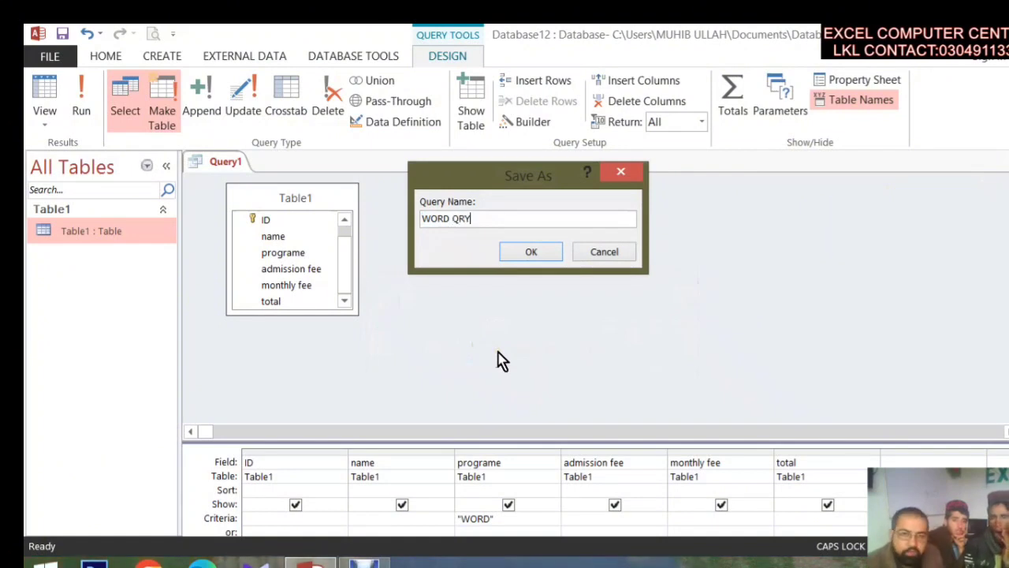
pyautogui.press('Return')
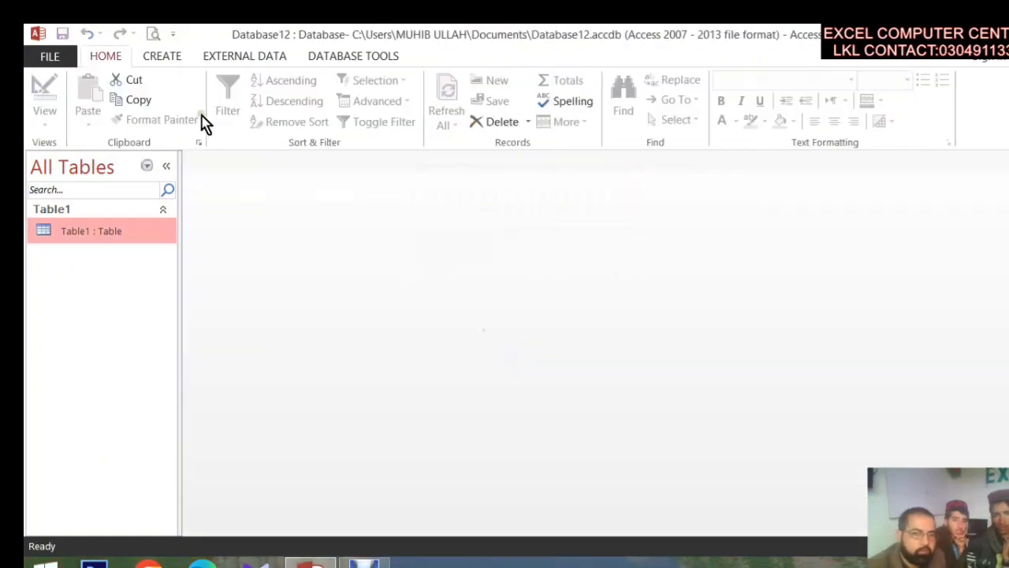
# Group the database objects by Object Type so tables and queries are listed separately.
pyautogui.click(147, 166)
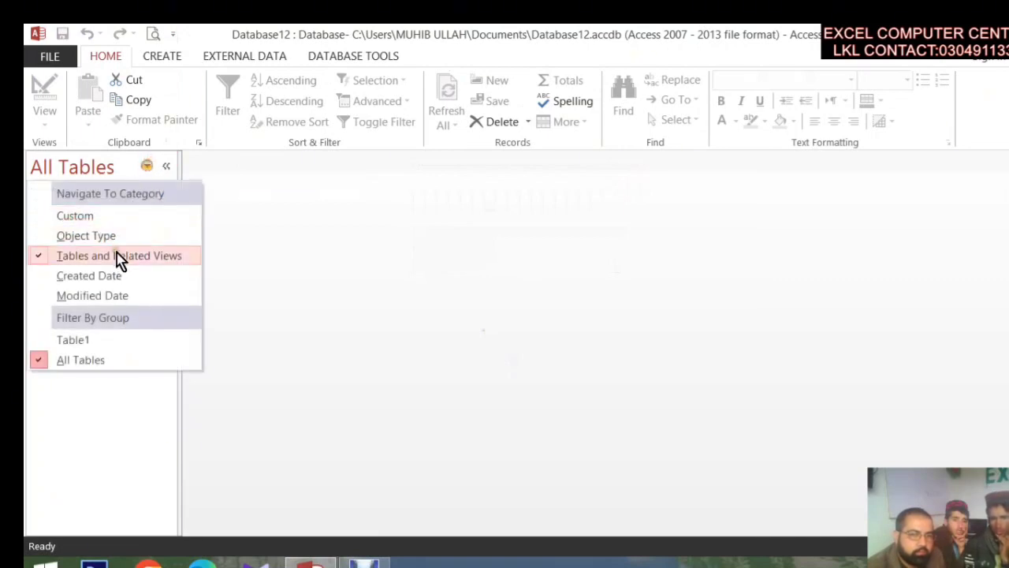
pyautogui.click(117, 235)
pyautogui.click(98, 264)
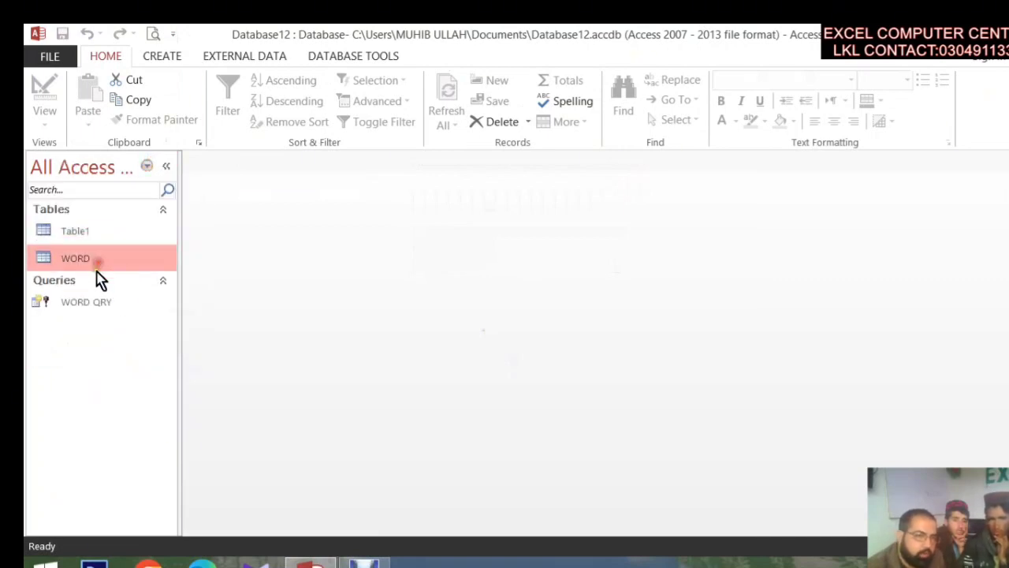
pyautogui.click(101, 306)
pyautogui.click(110, 230)
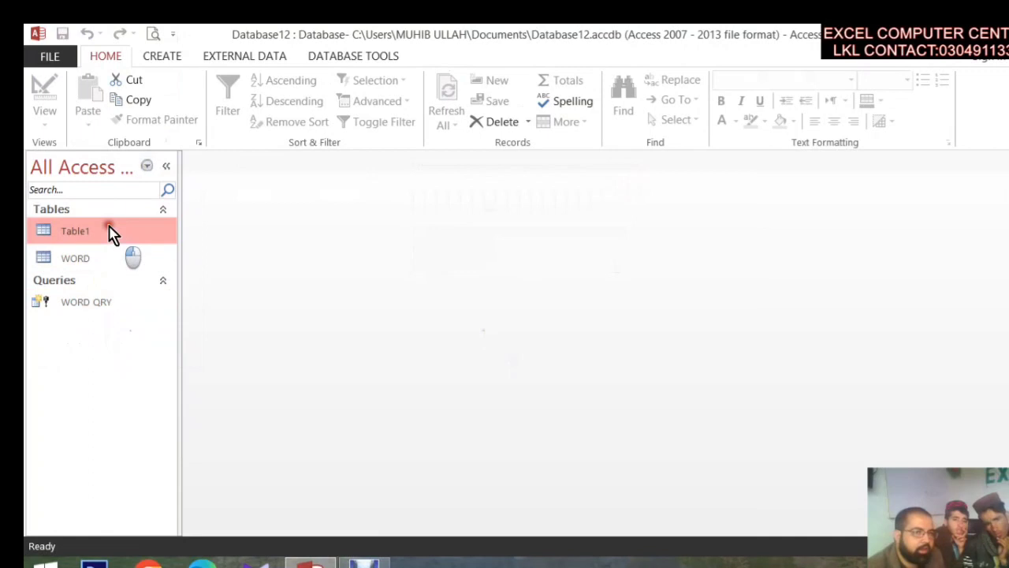
# Open the WORD table and Table1 in turn to review their records, closing each one.
pyautogui.doubleClick(113, 260)
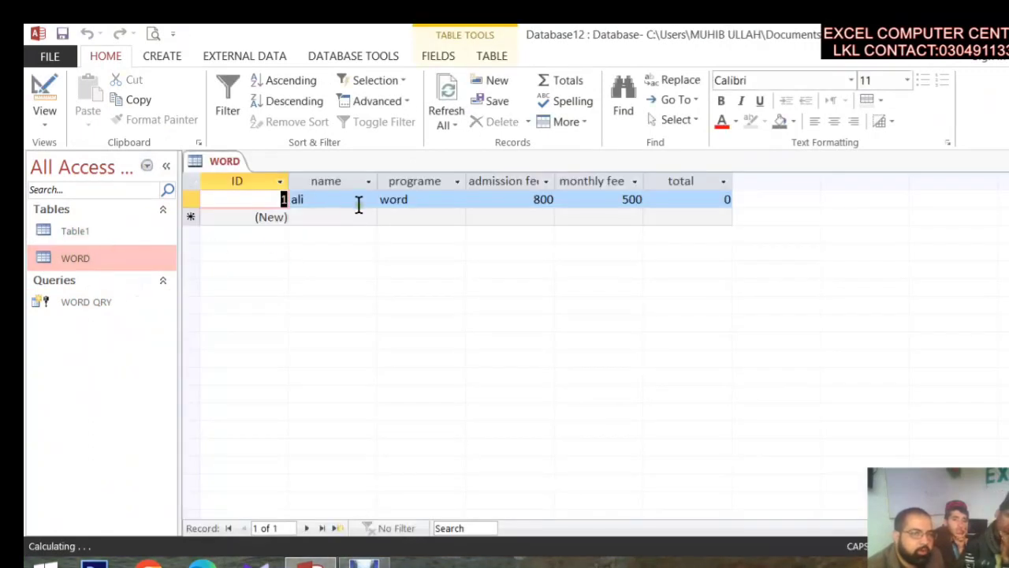
pyautogui.click(347, 202)
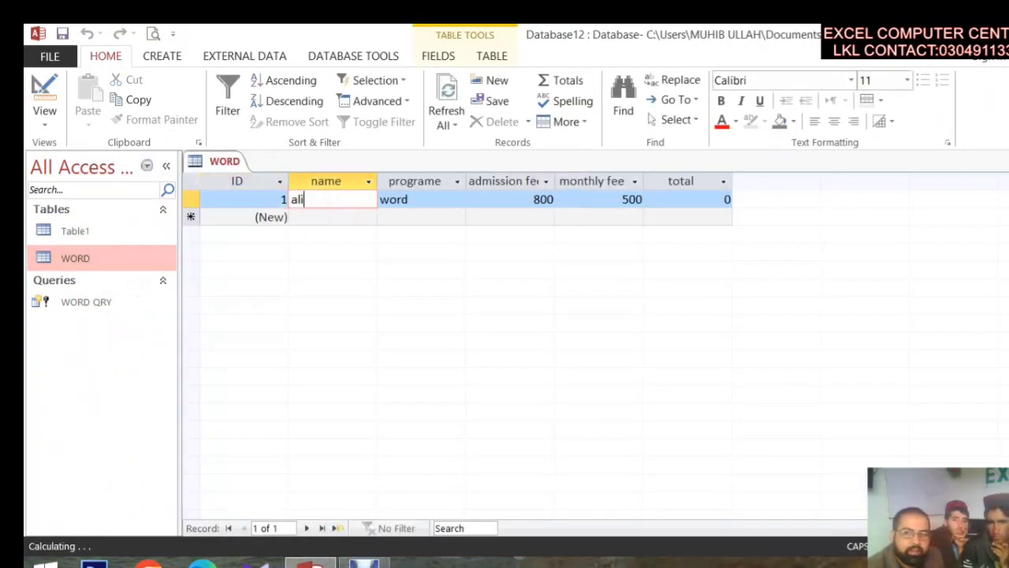
pyautogui.click(1000, 162)
pyautogui.doubleClick(108, 230)
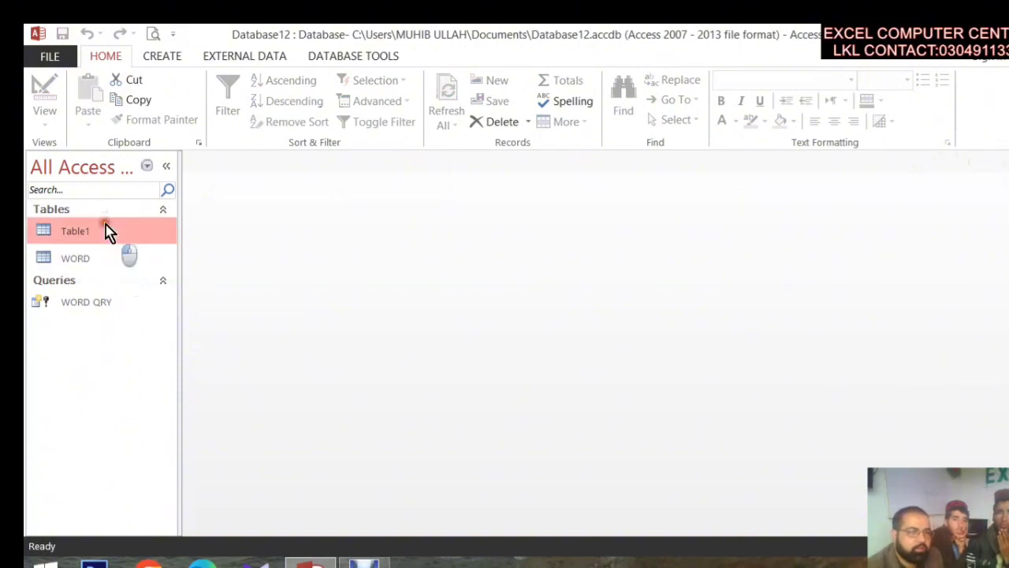
pyautogui.click(1000, 162)
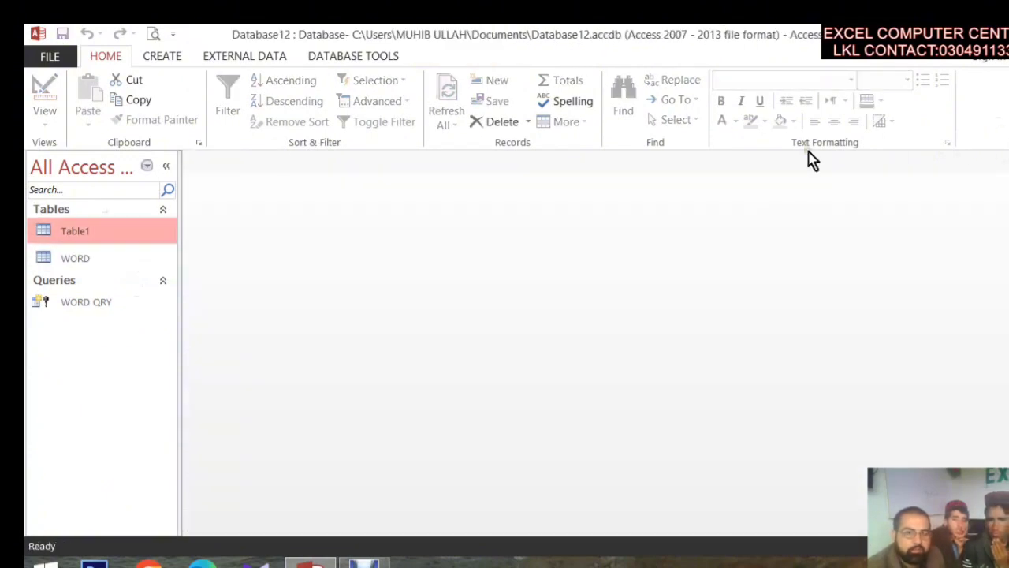
# Create a new query in Design view based on Table1 and add all its fields to the design grid.
pyautogui.click(175, 62)
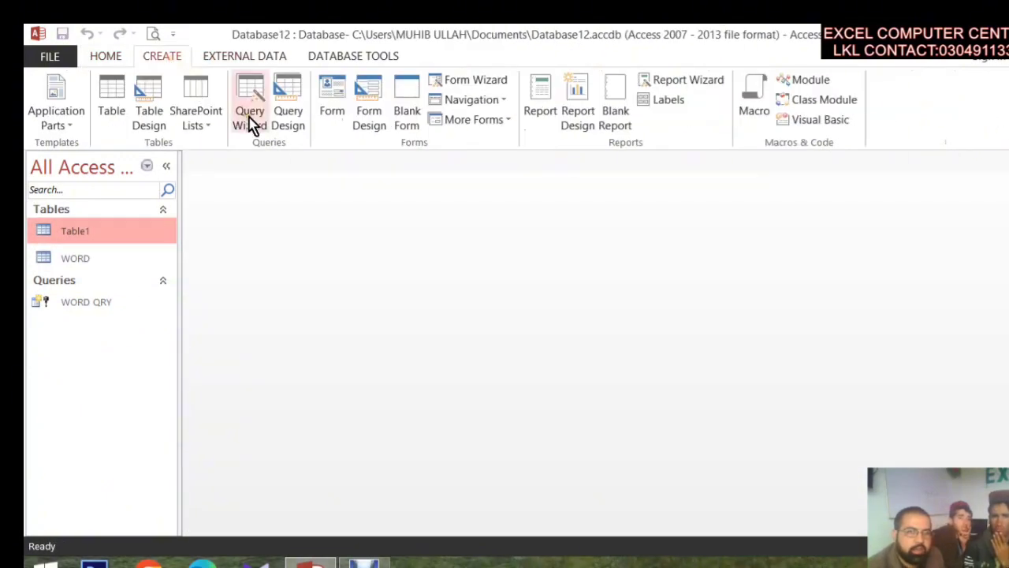
pyautogui.click(281, 126)
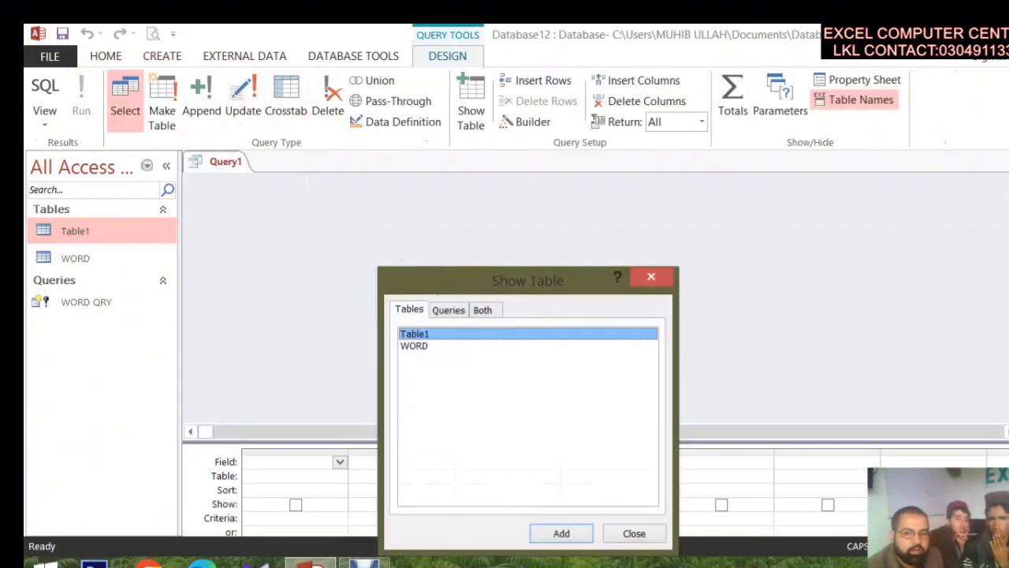
pyautogui.click(579, 533)
pyautogui.click(623, 536)
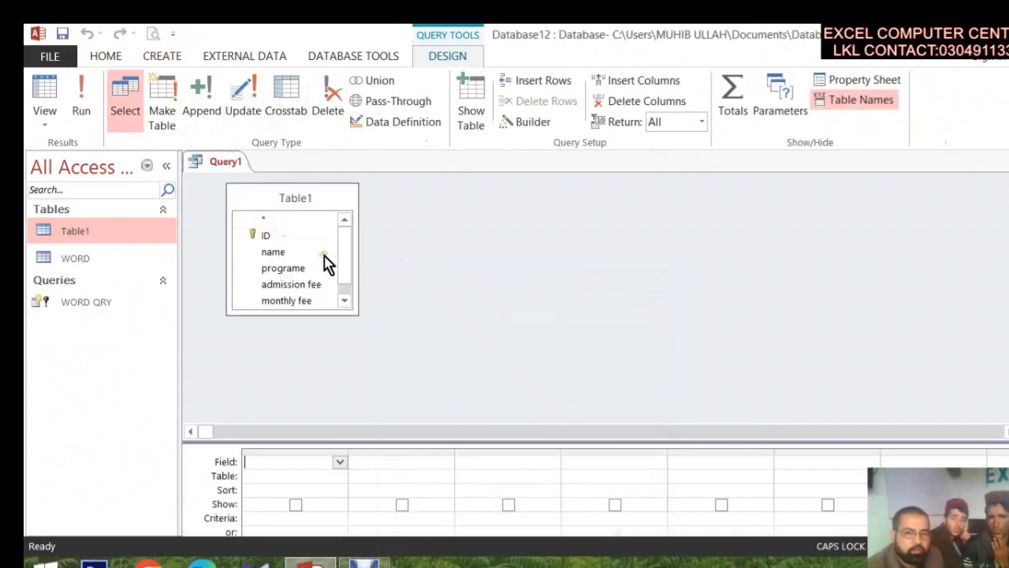
pyautogui.doubleClick(303, 203)
pyautogui.moveTo(300, 239); pyautogui.dragTo(286, 459)
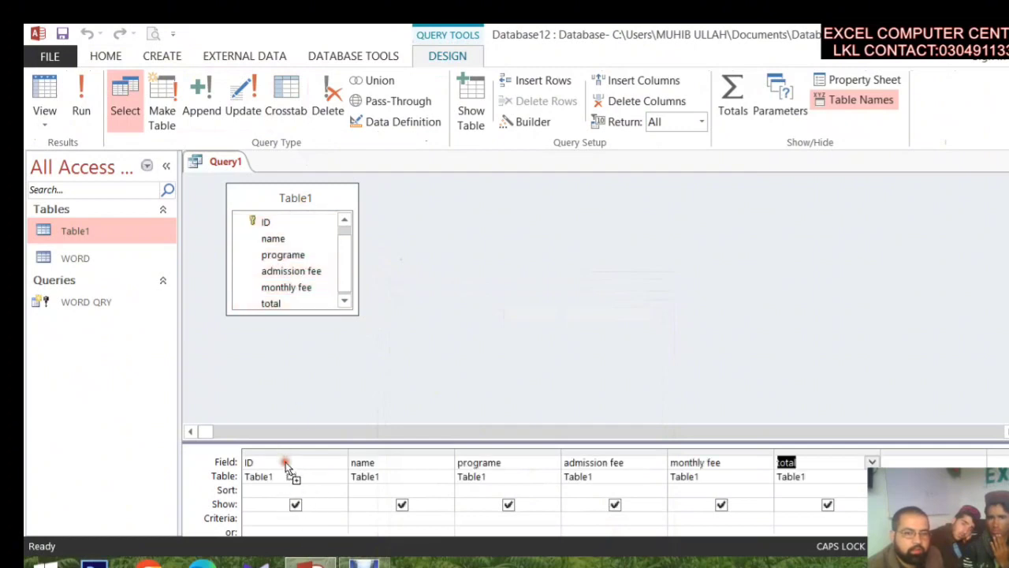
# Turn the query into a make-table query that outputs to a table named EXCEL in the current database.
pyautogui.click(162, 98)
pyautogui.write('EXC')
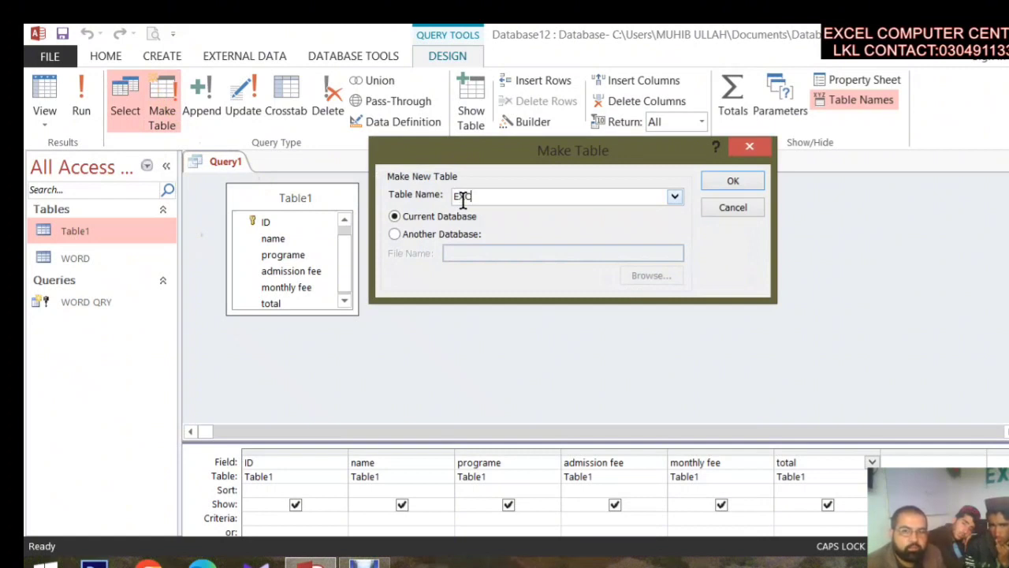
pyautogui.press('Tab')
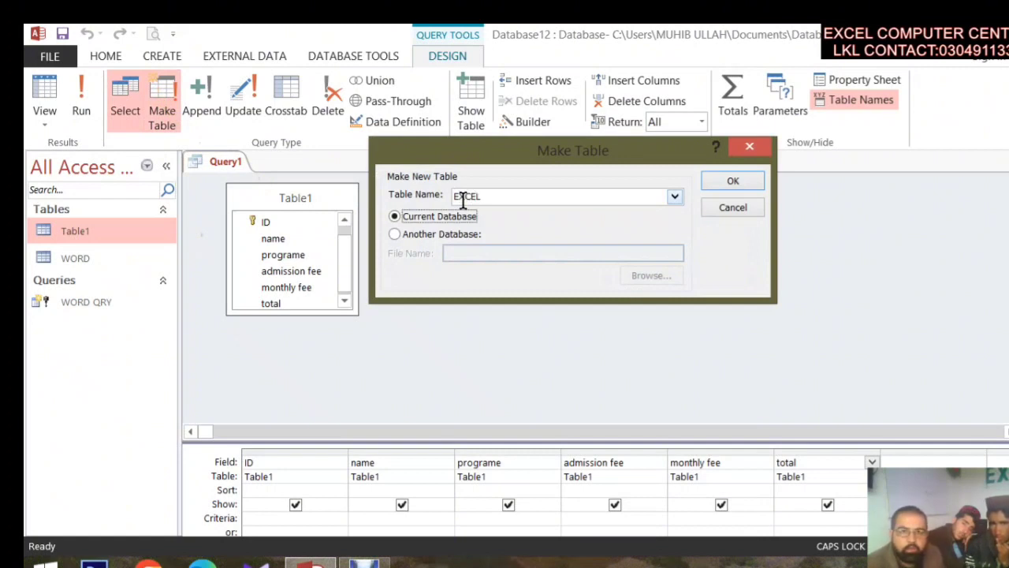
pyautogui.click(745, 189)
# Set the programe field's criteria to EXCEL and run the query, accepting creation of the new table.
pyautogui.click(481, 516)
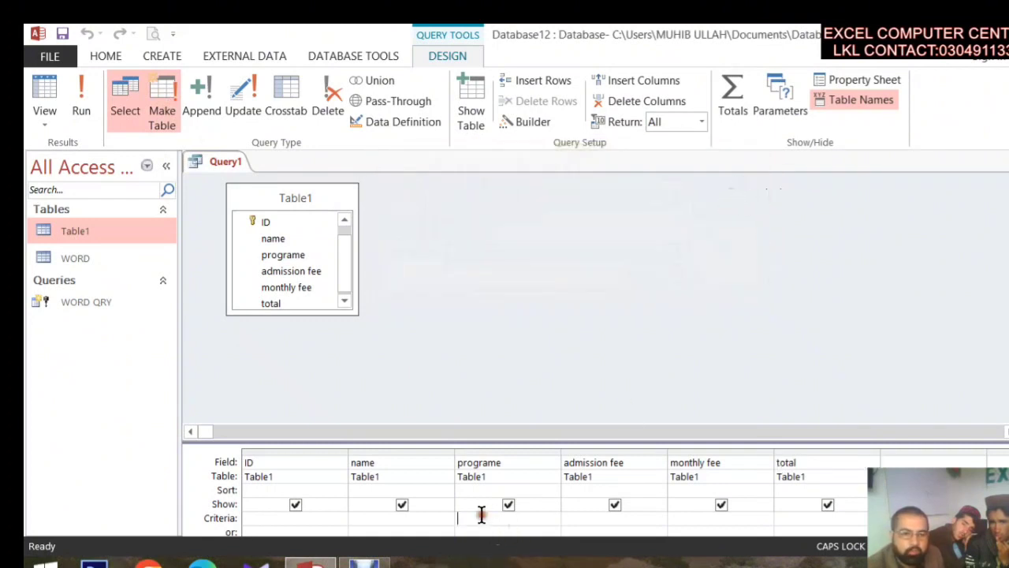
pyautogui.write('EXCEL"')
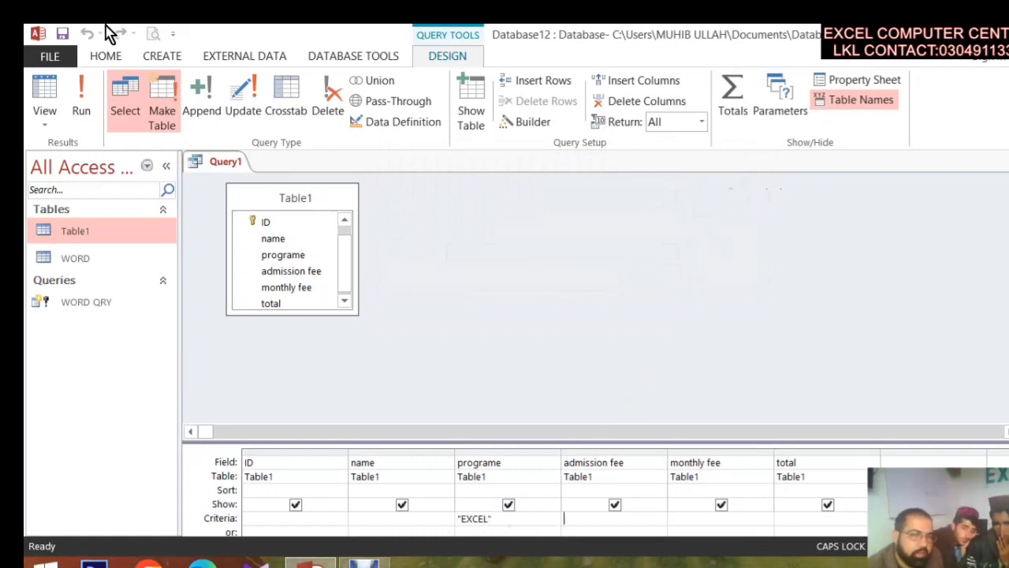
pyautogui.click(81, 108)
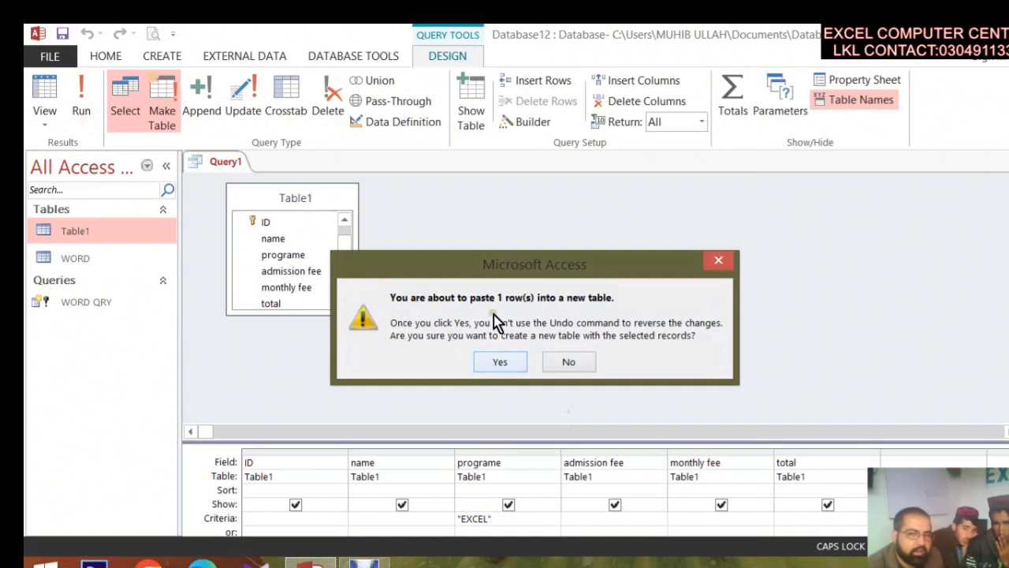
pyautogui.moveTo(446, 268); pyautogui.dragTo(408, 175)
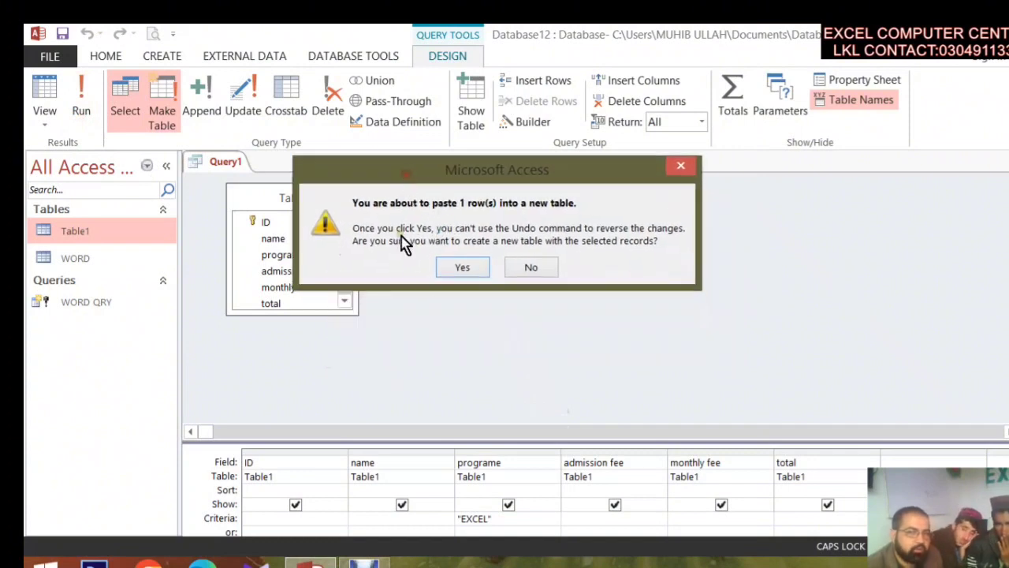
pyautogui.click(461, 268)
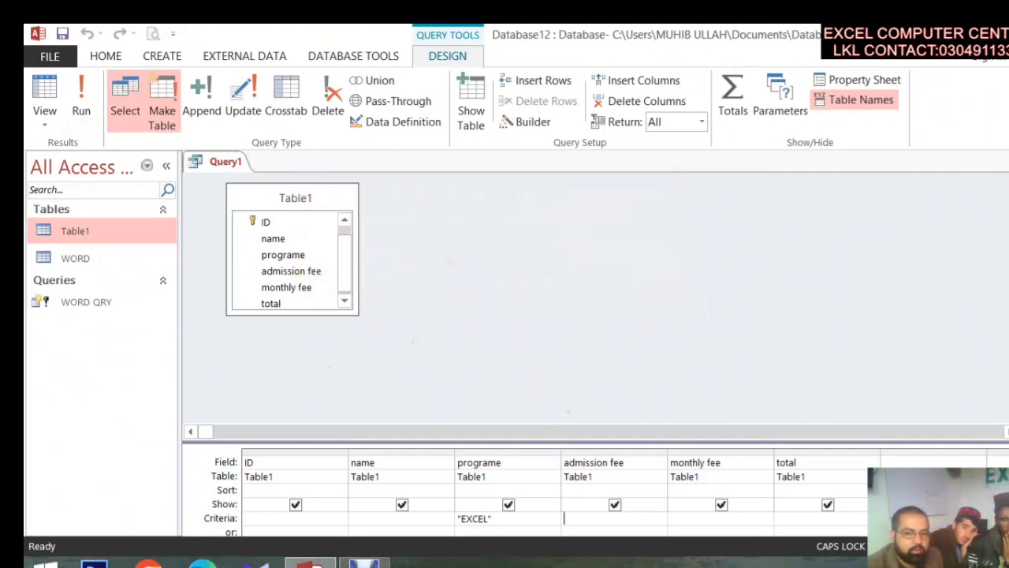
pyautogui.click(365, 563)
pyautogui.click(356, 439)
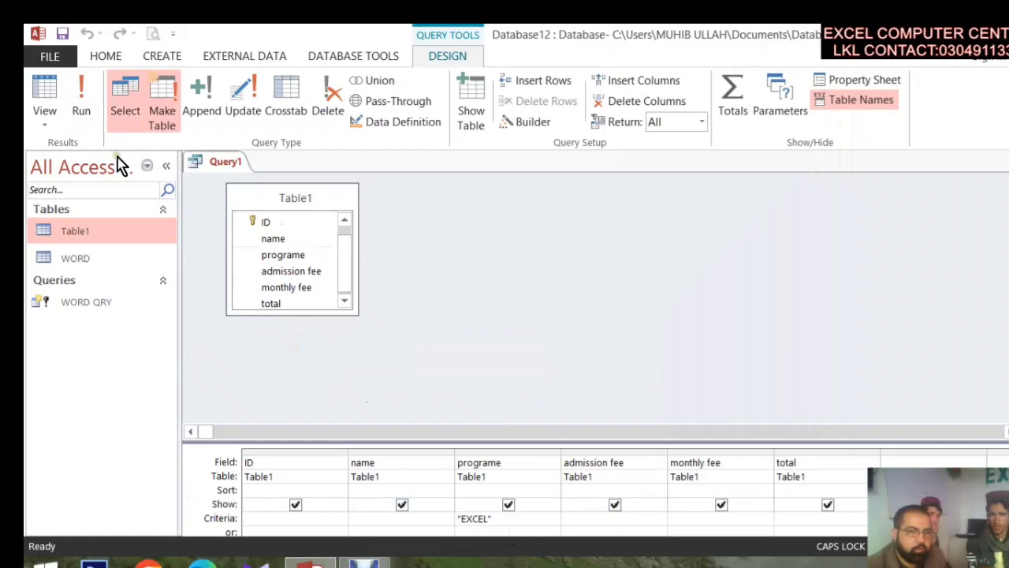
pyautogui.click(76, 114)
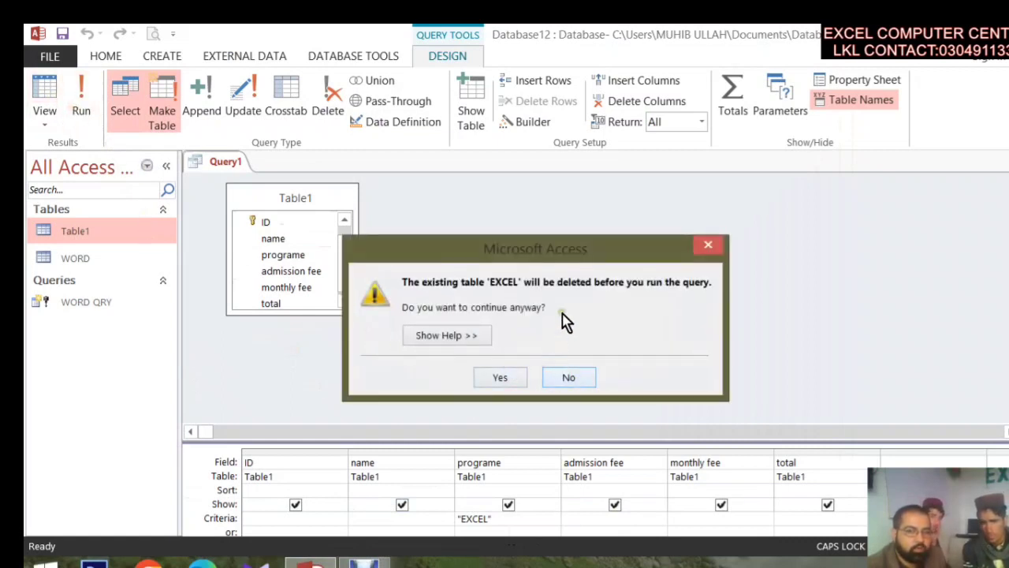
pyautogui.click(566, 382)
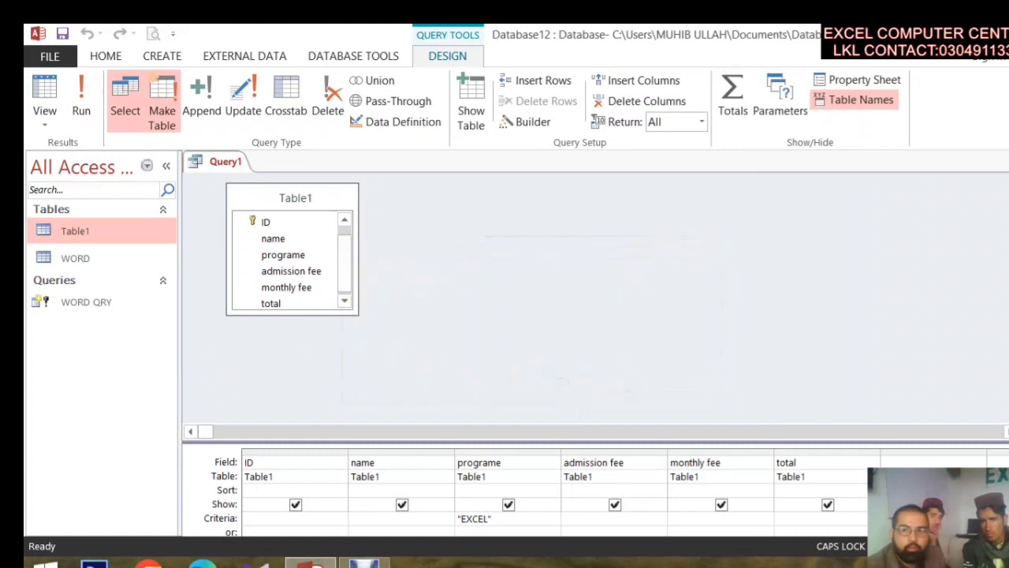
# Close the make-table query, saving it as EXCEL QRY.
pyautogui.hotkey('ctrl', 'w')
pyautogui.click(461, 354)
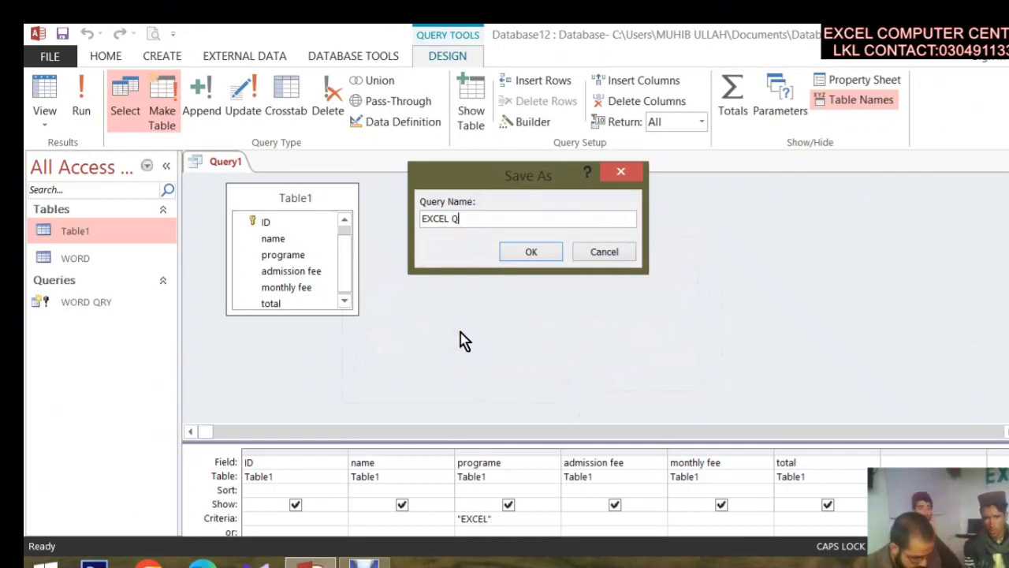
pyautogui.write('EXCEL QRY')
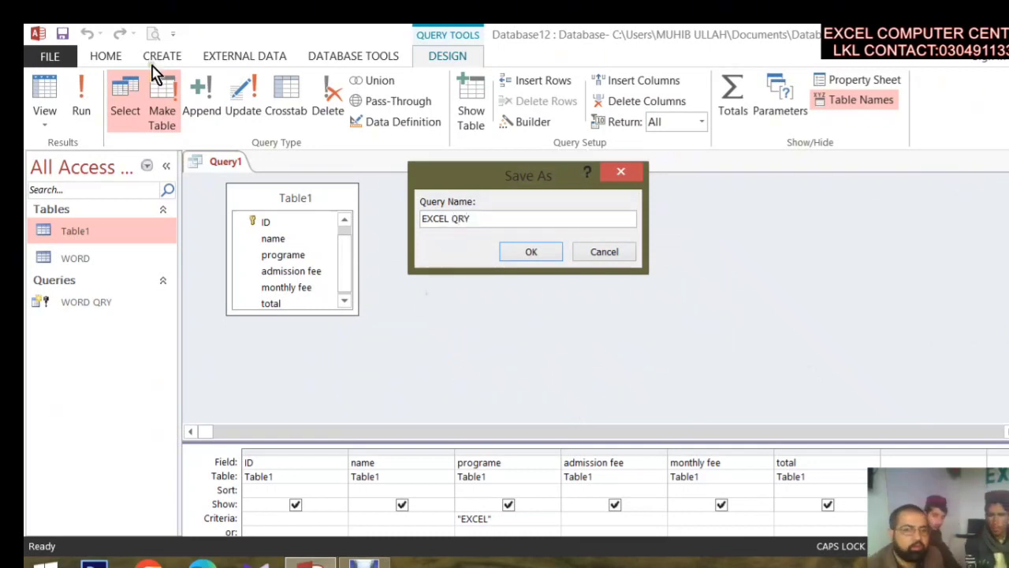
pyautogui.click(529, 253)
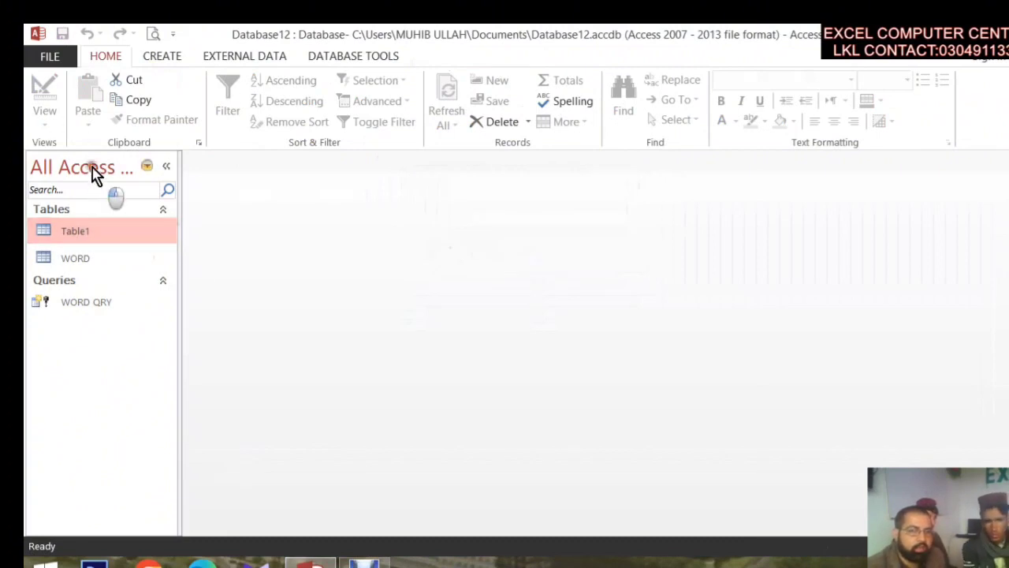
# Group the database objects by table so each table is listed together with its related queries.
pyautogui.click(95, 169)
pyautogui.click(147, 259)
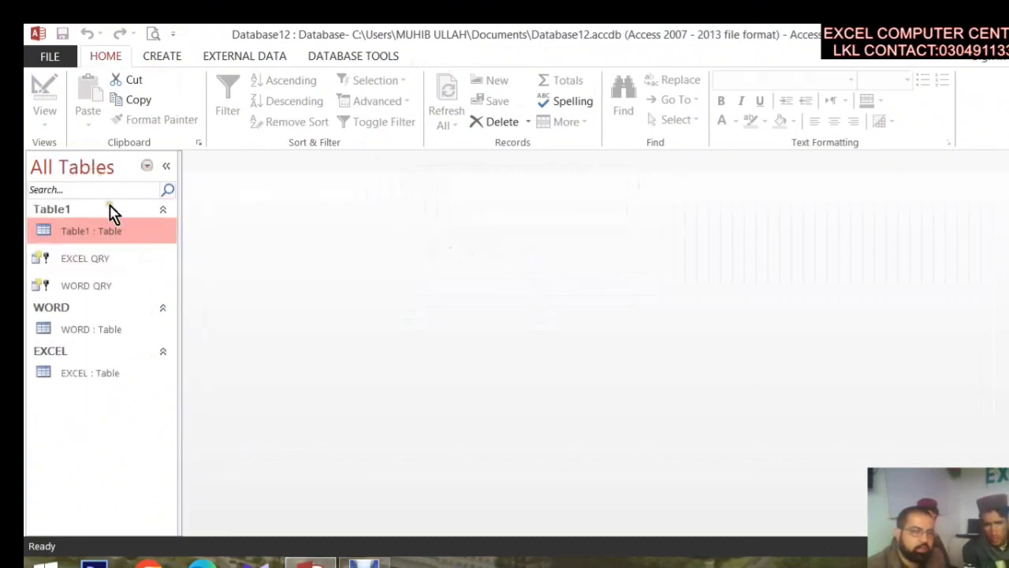
pyautogui.click(75, 174)
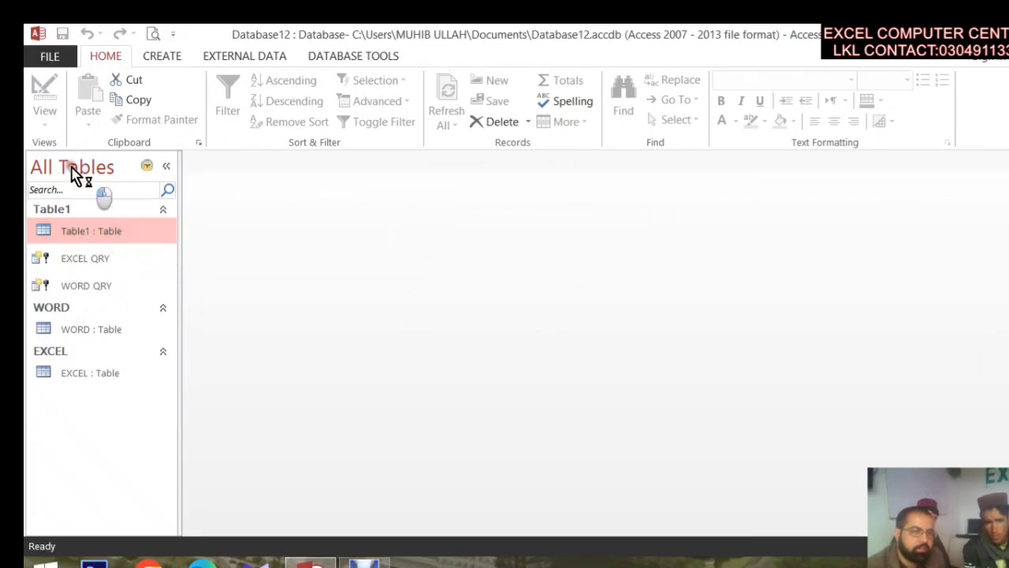
pyautogui.click(79, 167)
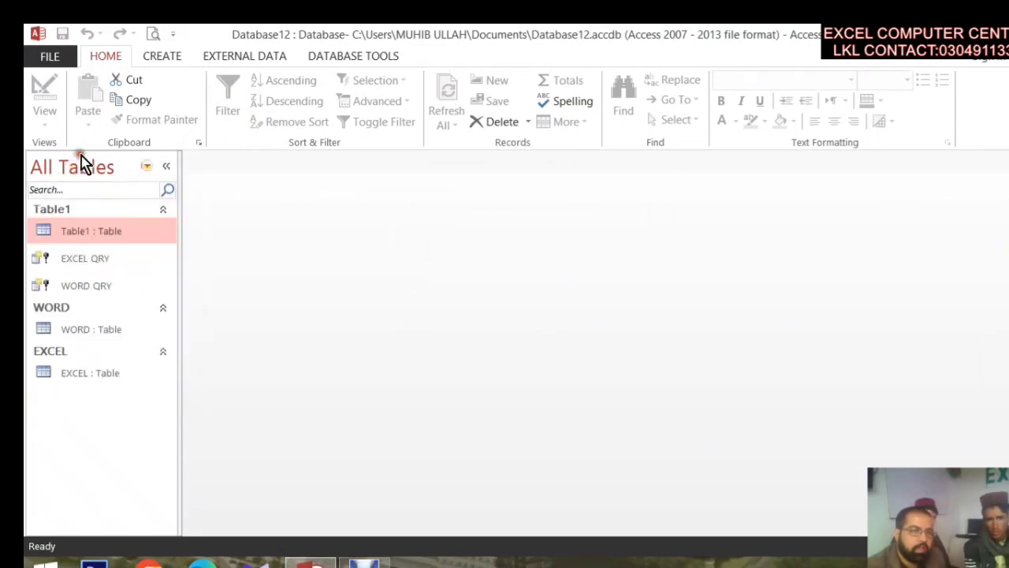
# Create another query in Design view from Table1 and place all fields from ID to total in the grid.
pyautogui.click(161, 57)
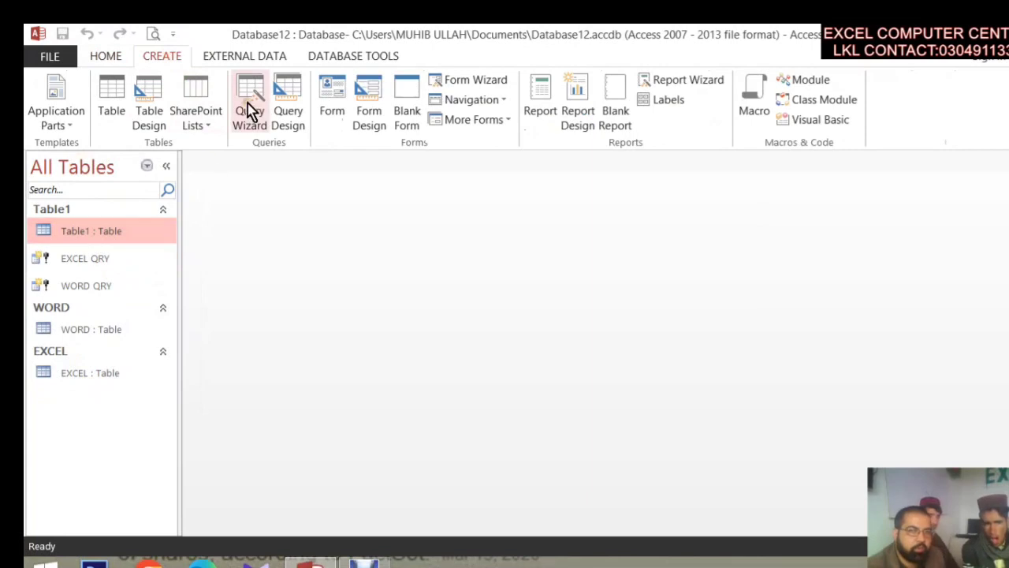
pyautogui.click(300, 118)
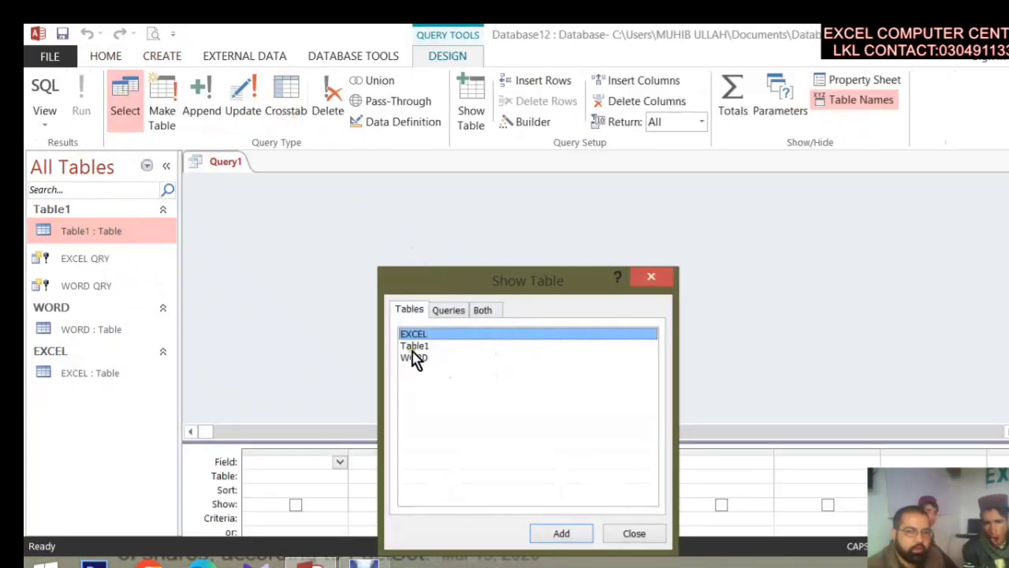
pyautogui.click(414, 347)
pyautogui.click(561, 533)
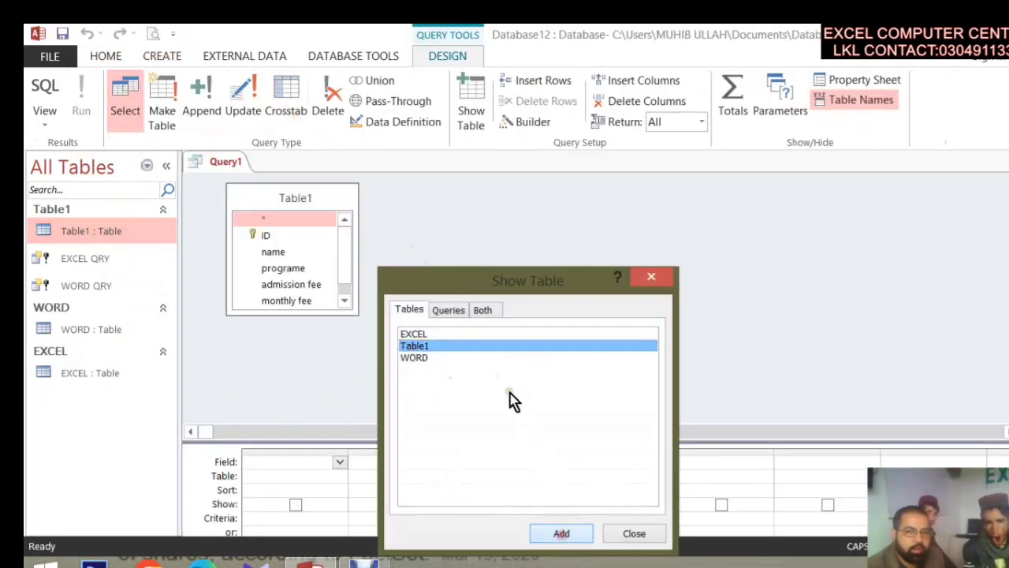
pyautogui.click(650, 277)
pyautogui.doubleClick(276, 199)
pyautogui.moveTo(281, 230); pyautogui.dragTo(308, 473)
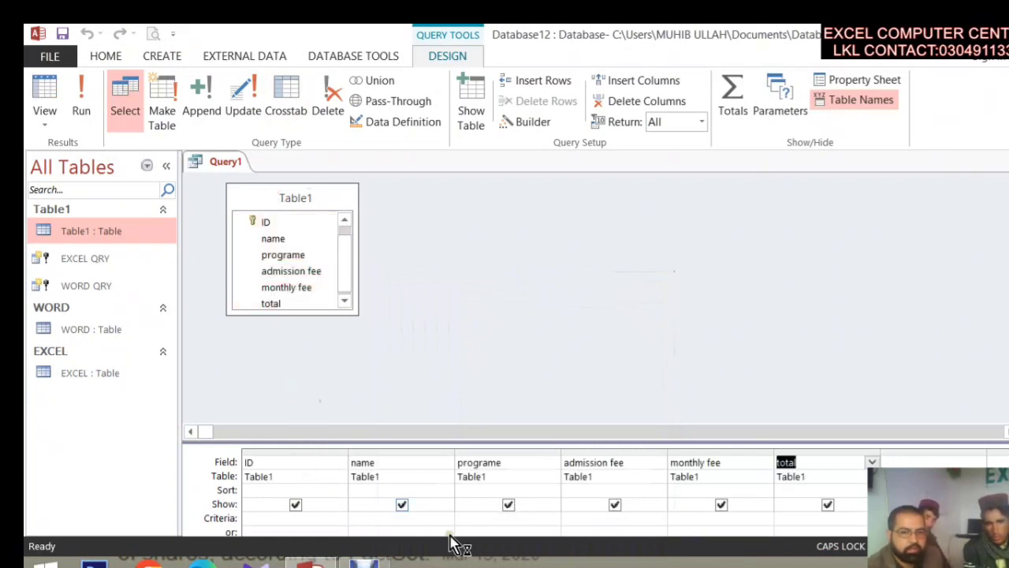
# Make it a make-table query outputting to POWER POINT in the current database, with POWER POINT as the programe field's criteria.
pyautogui.click(163, 99)
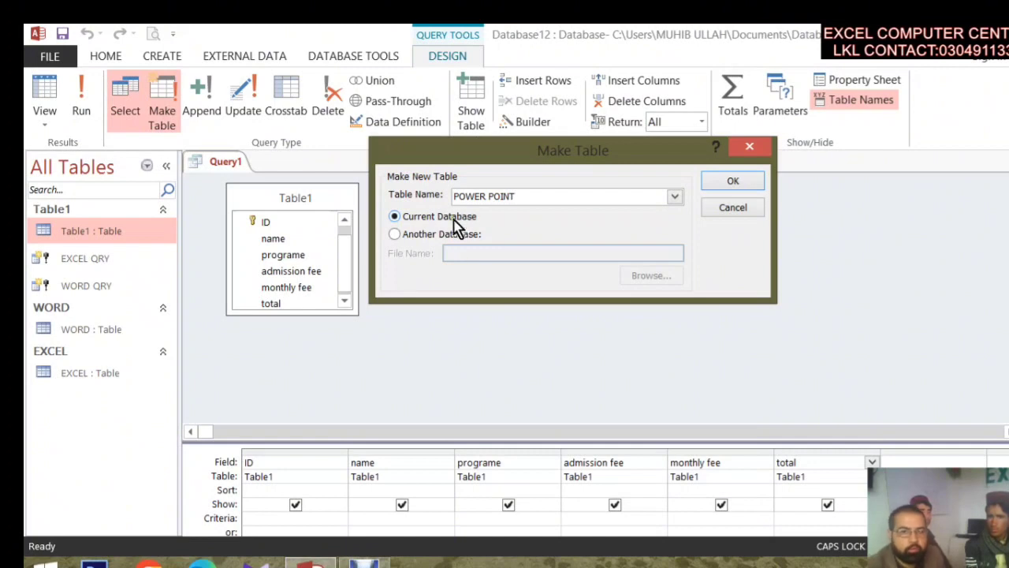
pyautogui.click(726, 181)
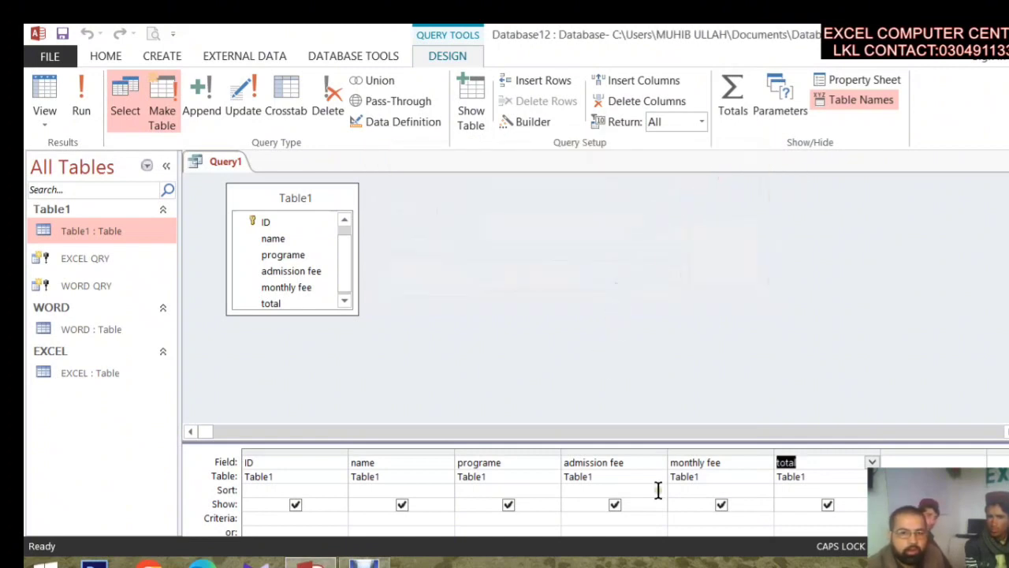
pyautogui.click(508, 518)
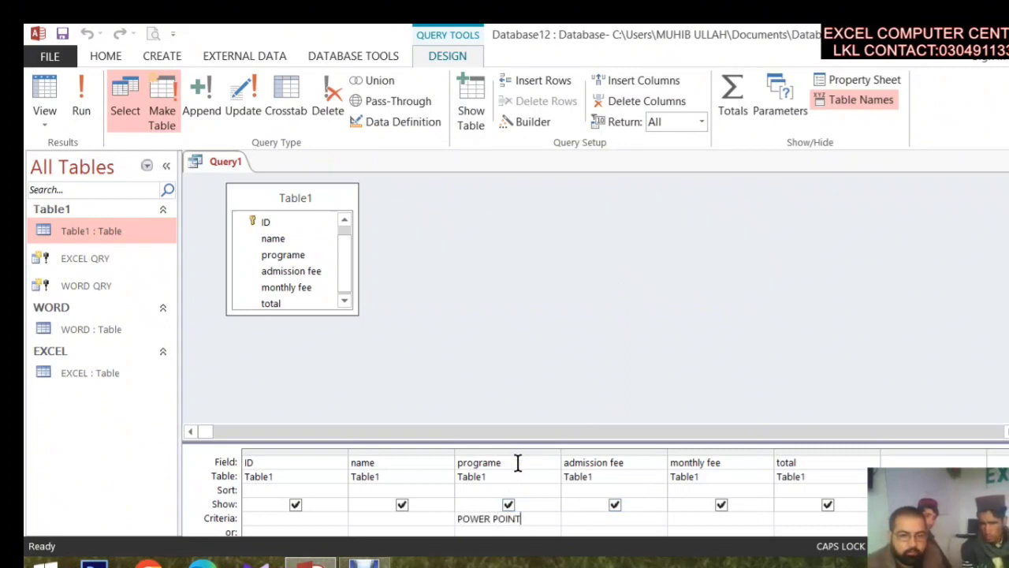
pyautogui.press('Tab')
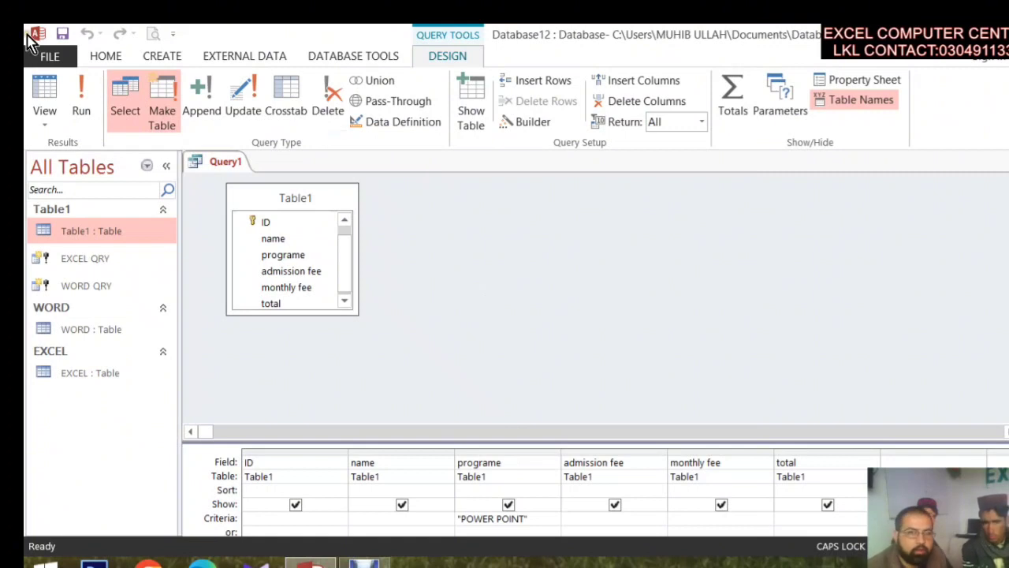
# Run the query, accepting creation of the new table, and close it, saving it as POWER POINT QRY.
pyautogui.click(82, 96)
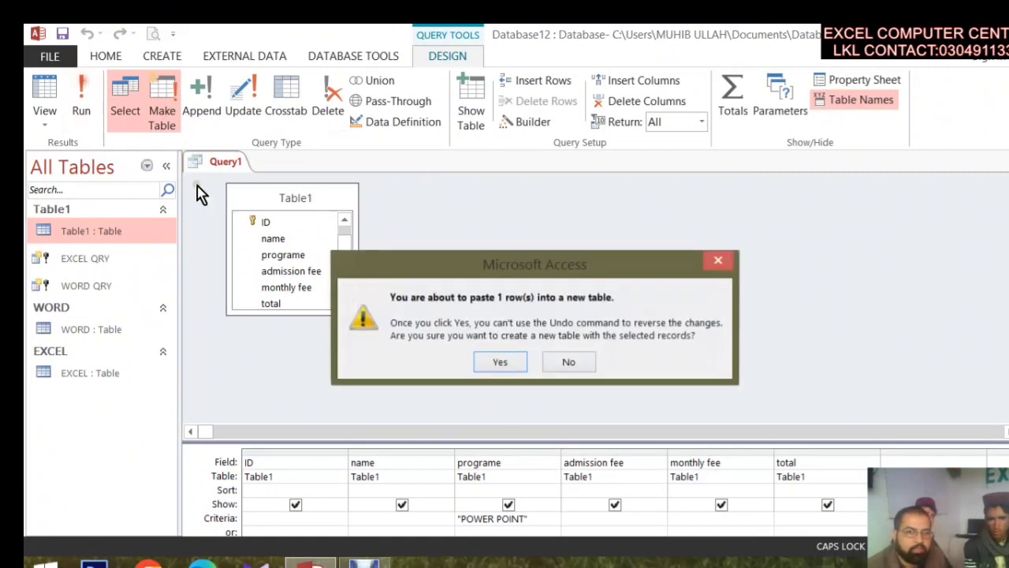
pyautogui.click(497, 359)
pyautogui.hotkey('ctrl', 'w')
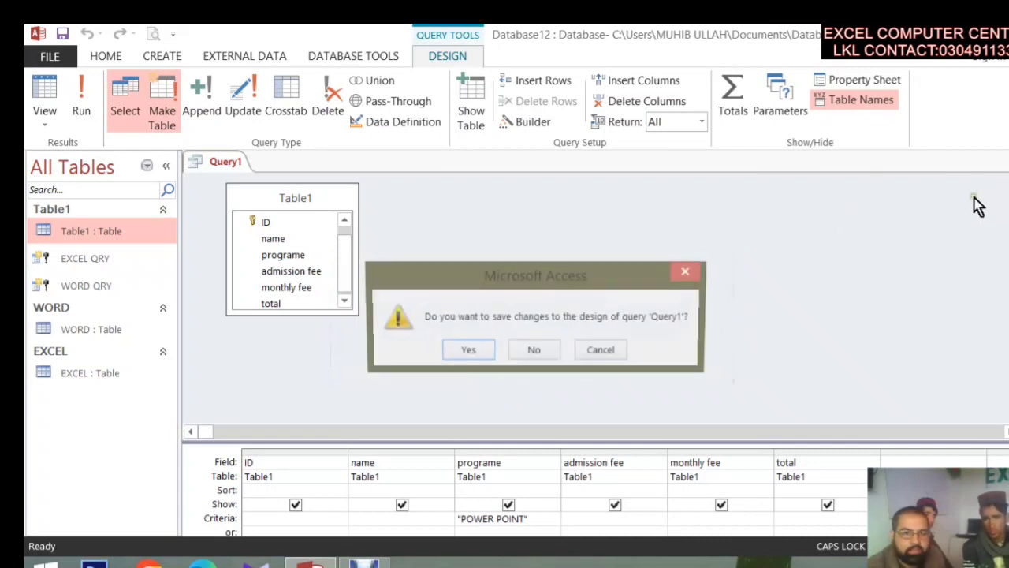
pyautogui.click(467, 352)
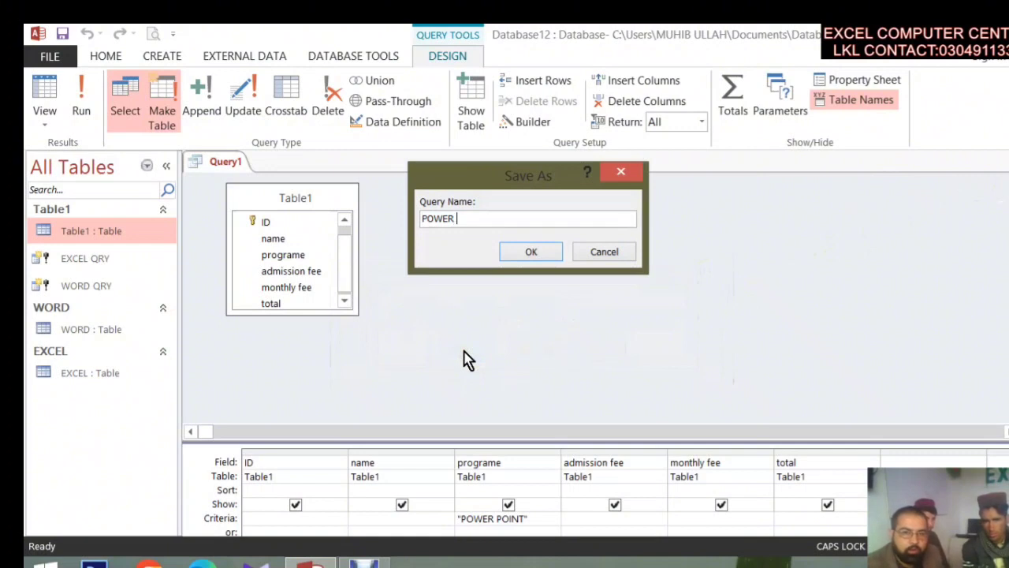
pyautogui.write('POWER POIN')
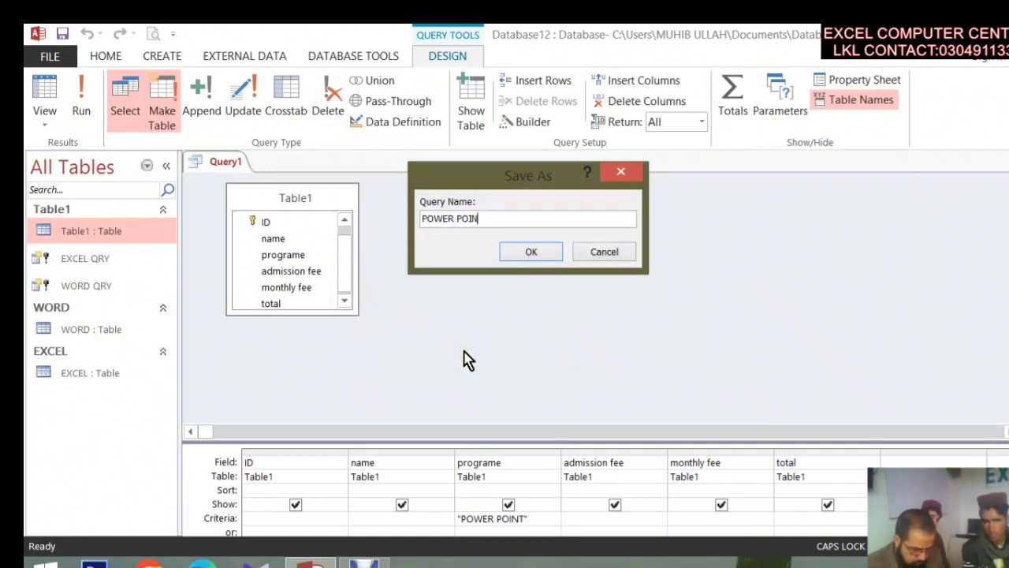
pyautogui.write('T QRY')
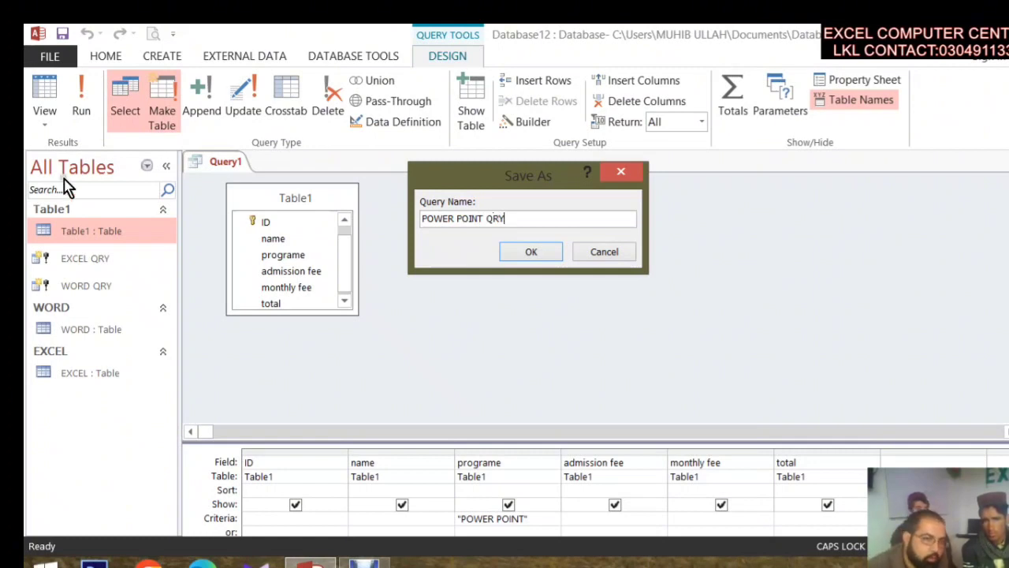
pyautogui.click(523, 258)
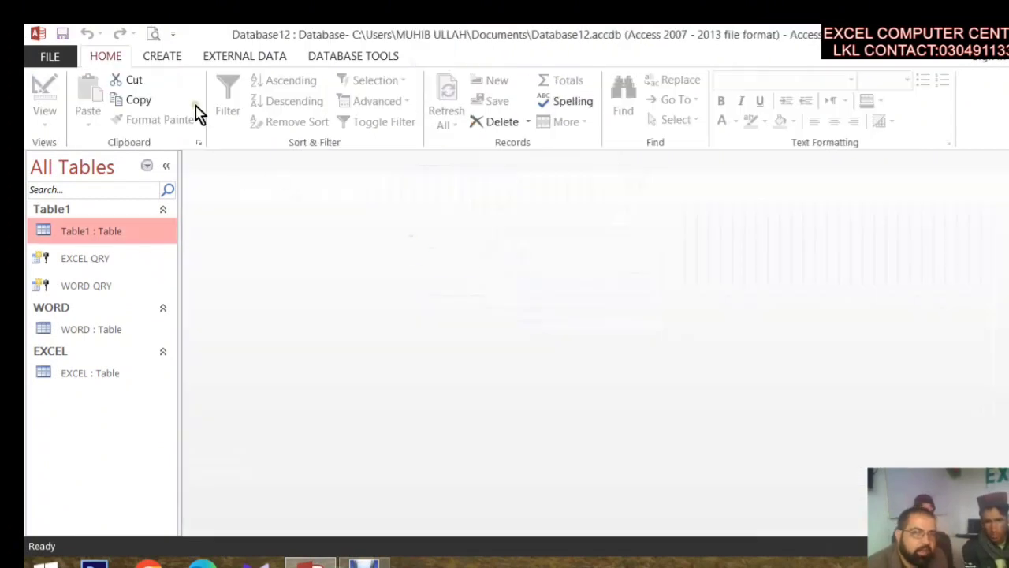
pyautogui.click(166, 56)
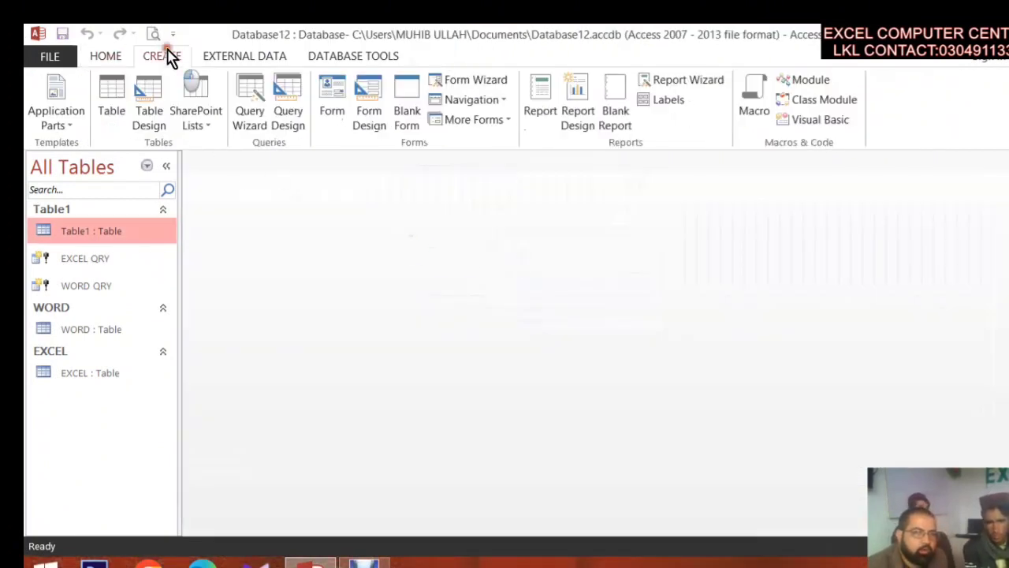
pyautogui.click(289, 122)
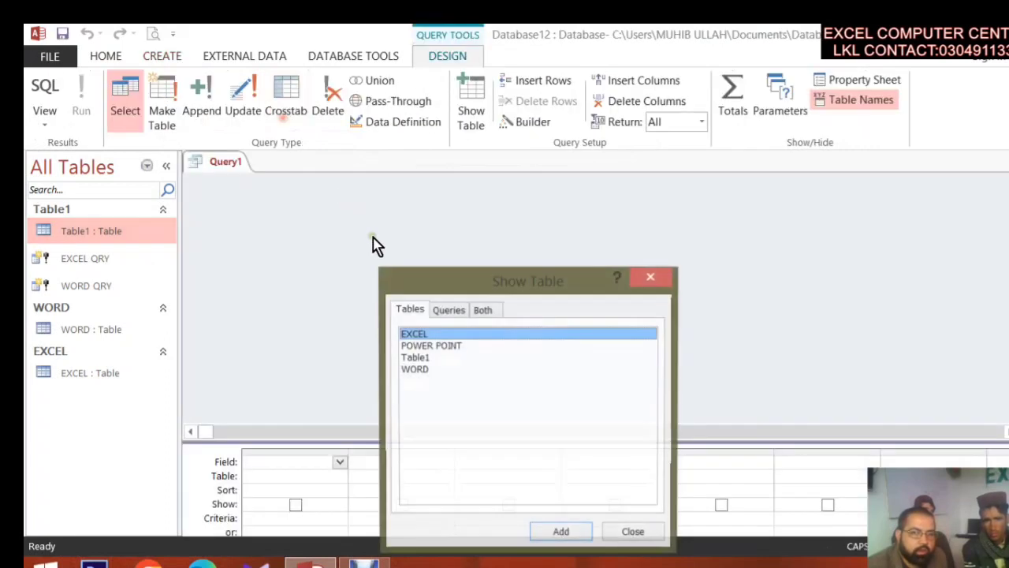
pyautogui.click(652, 278)
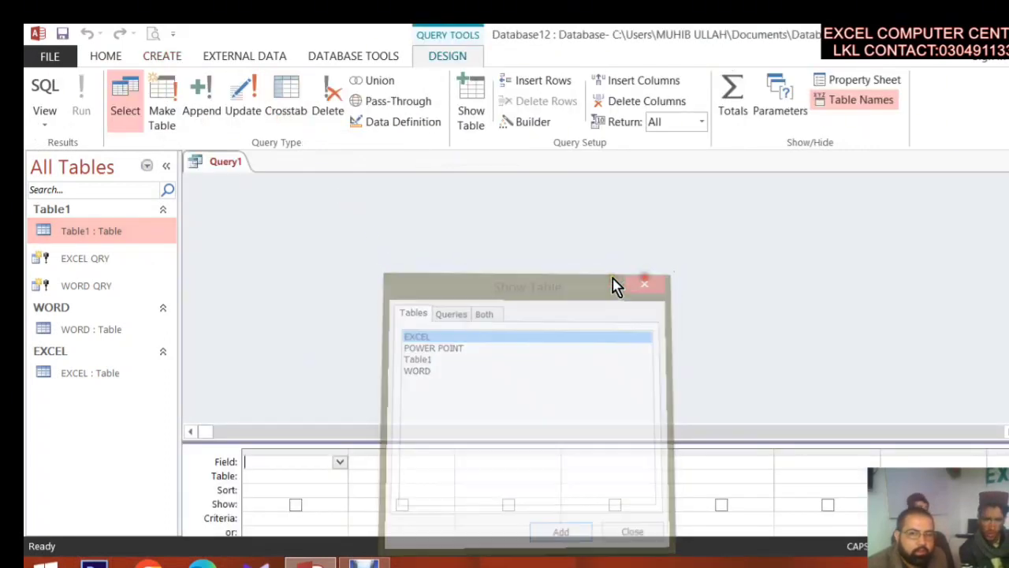
pyautogui.doubleClick(102, 231)
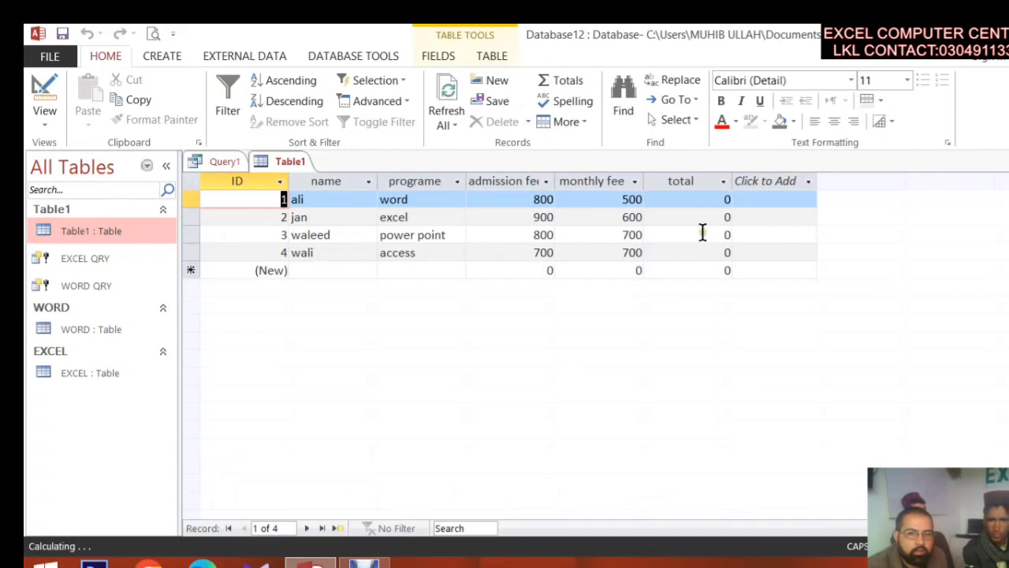
pyautogui.hotkey('ctrl', 'w')
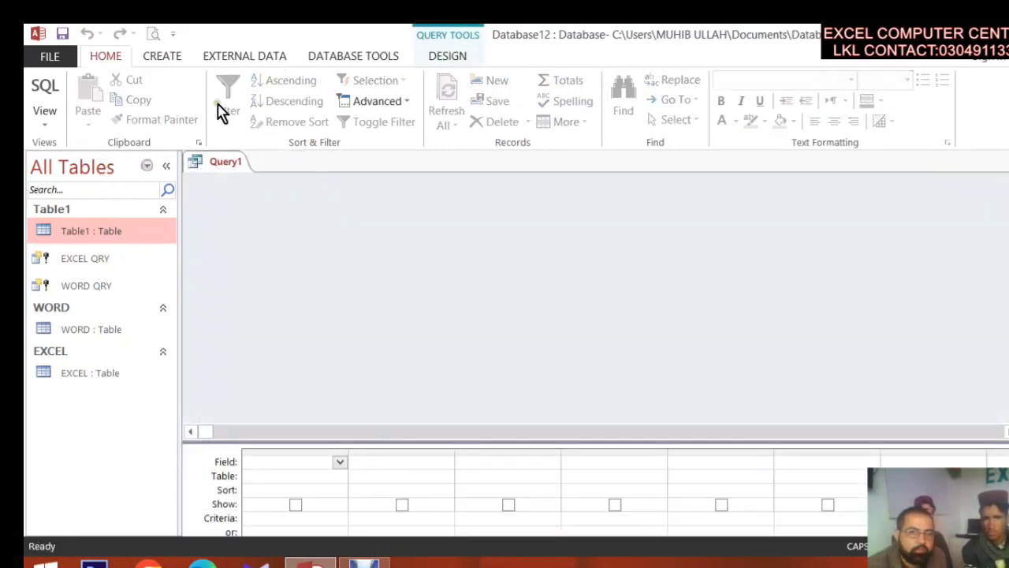
pyautogui.hotkey('ctrl', 'w')
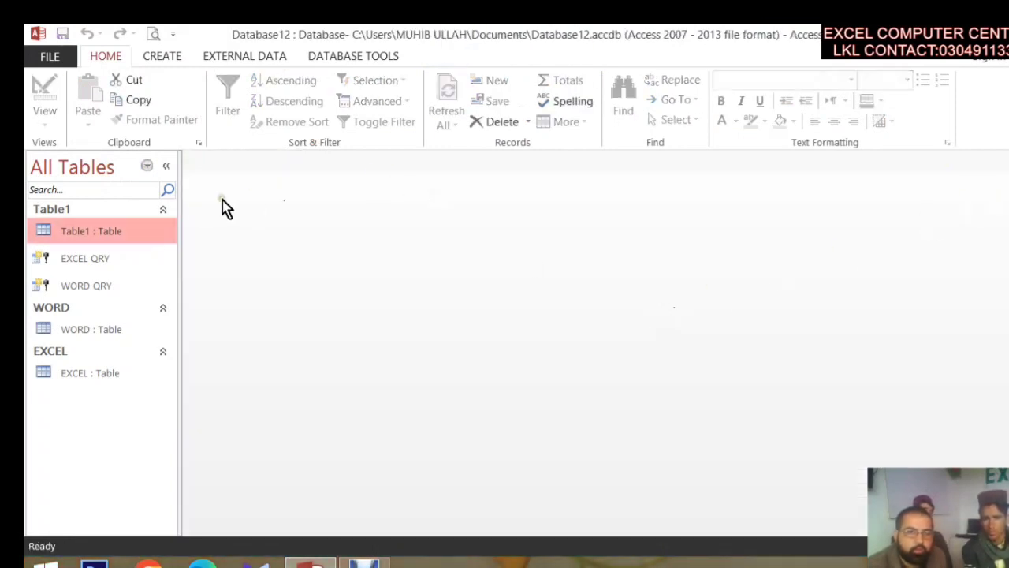
# Create a new query in Design view from Table1 and place all its fields from ID to total in the grid.
pyautogui.click(162, 58)
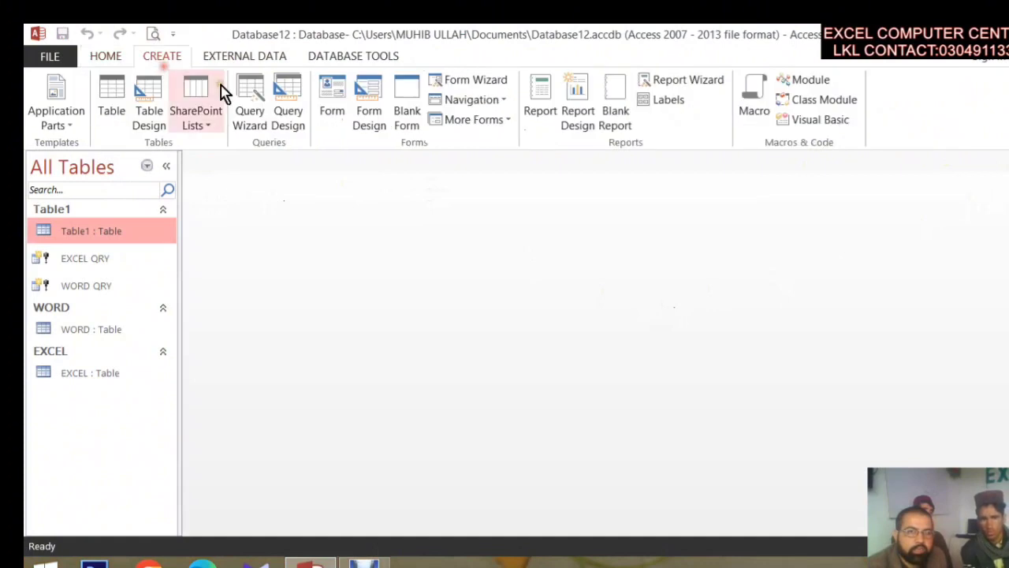
pyautogui.click(292, 114)
pyautogui.click(434, 359)
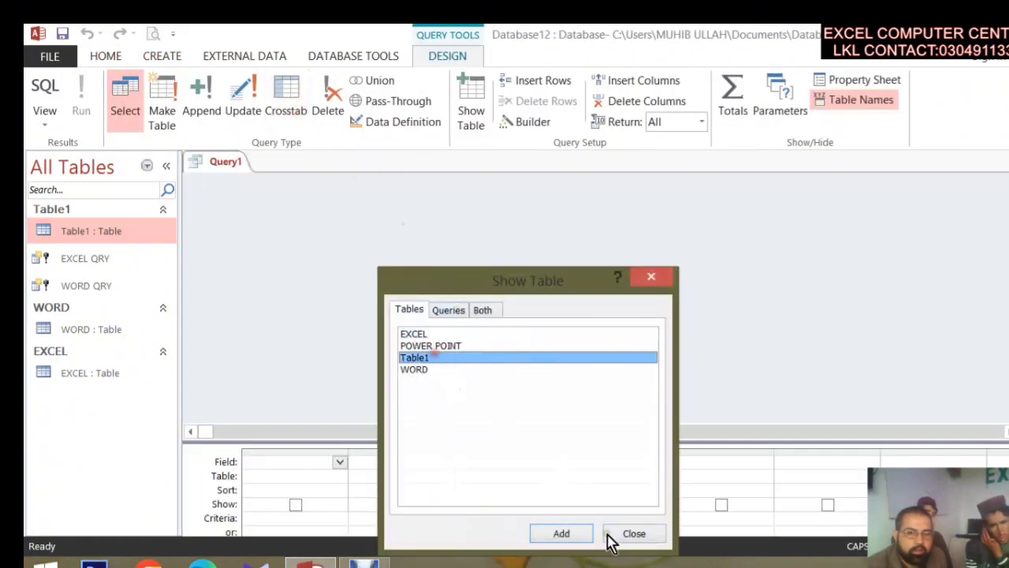
pyautogui.click(570, 536)
pyautogui.click(634, 534)
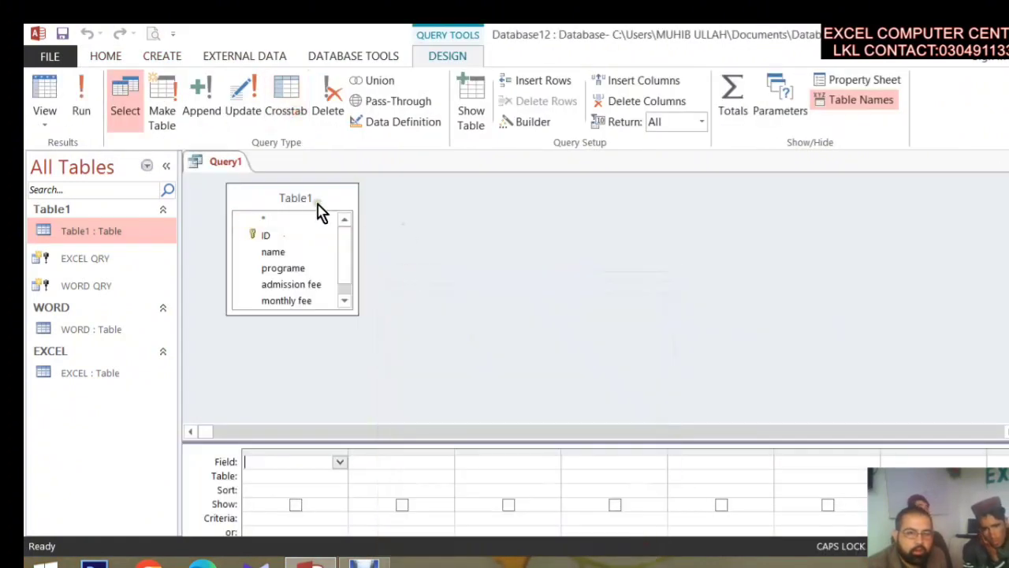
pyautogui.doubleClick(324, 199)
pyautogui.moveTo(300, 221); pyautogui.dragTo(298, 465)
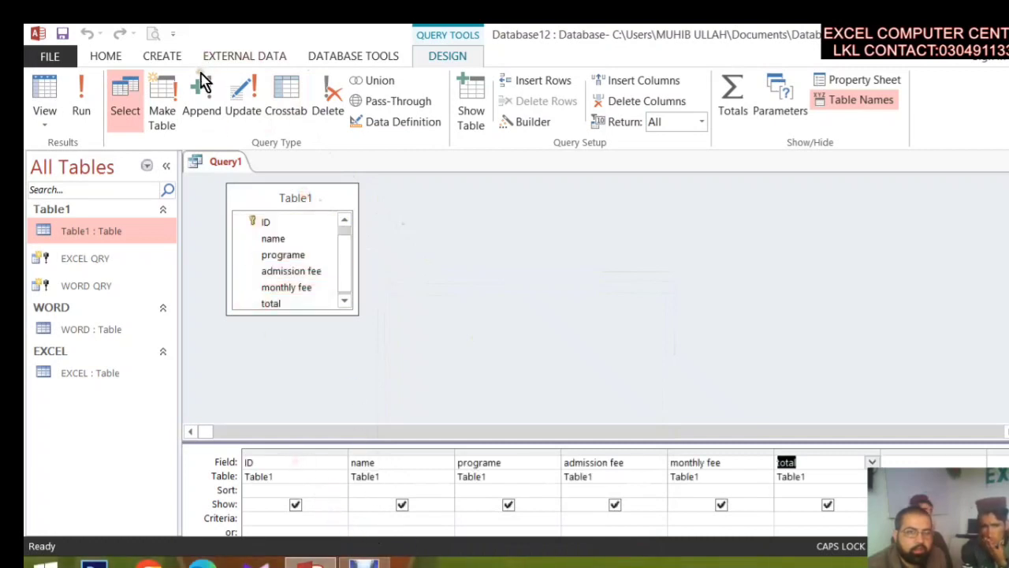
# Make it a make-table query outputting to ACCESS in the current database, with ACCESS as the programe field's criteria.
pyautogui.click(162, 109)
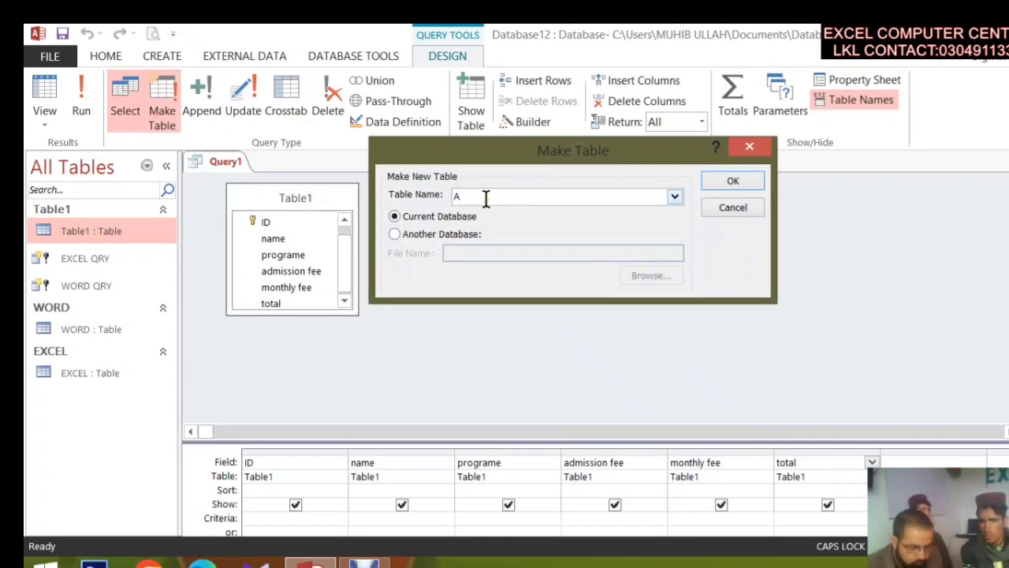
pyautogui.write('ACCW')
pyautogui.press('BackSpace')
pyautogui.write('ESS')
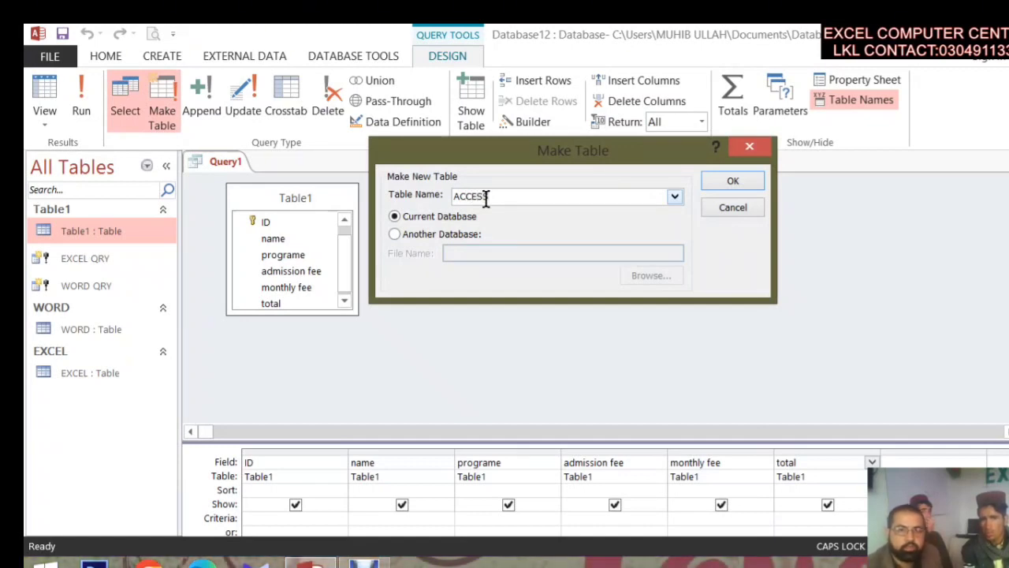
pyautogui.click(722, 186)
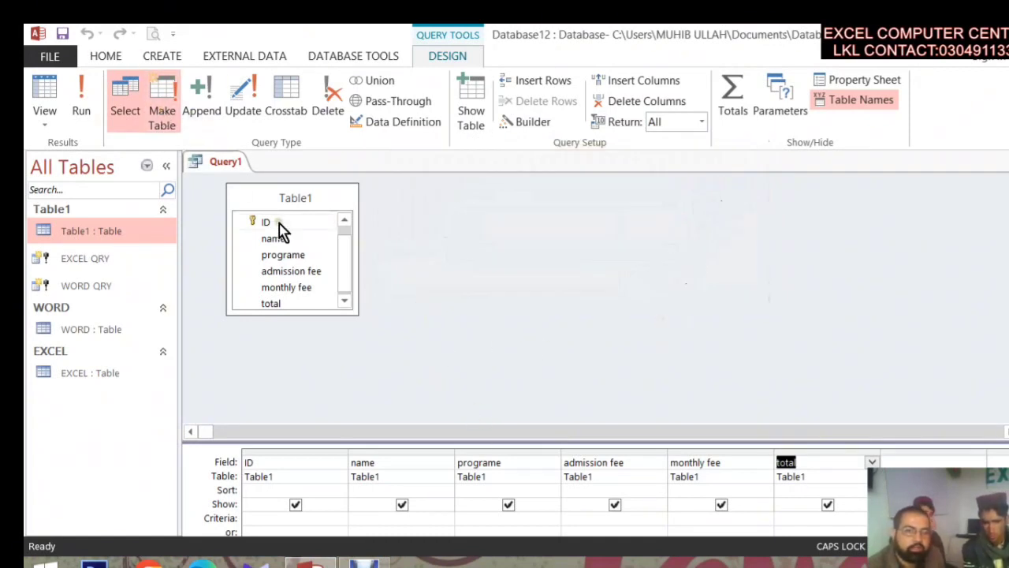
pyautogui.moveTo(288, 203); pyautogui.dragTo(287, 197)
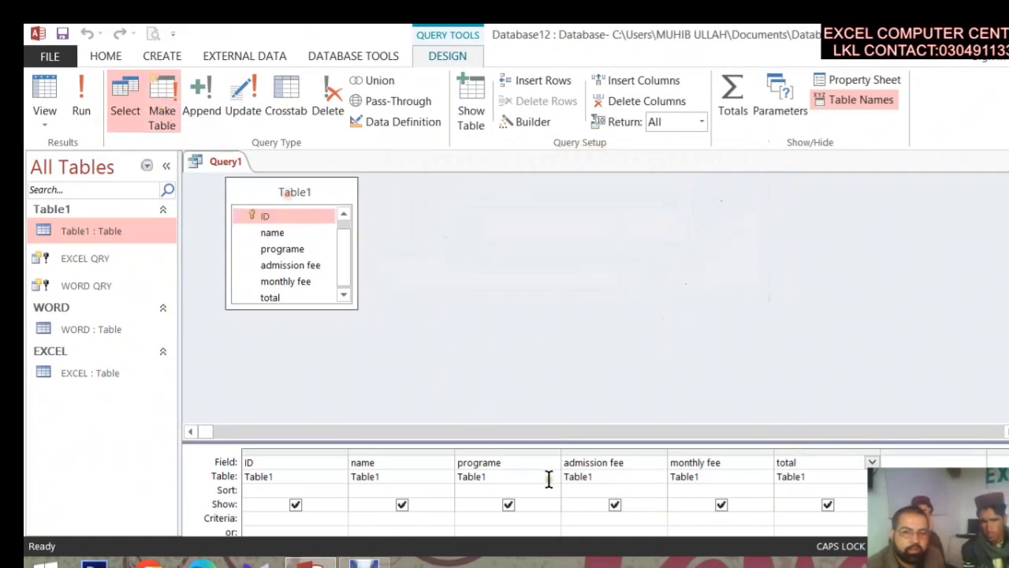
pyautogui.click(489, 514)
pyautogui.write('A')
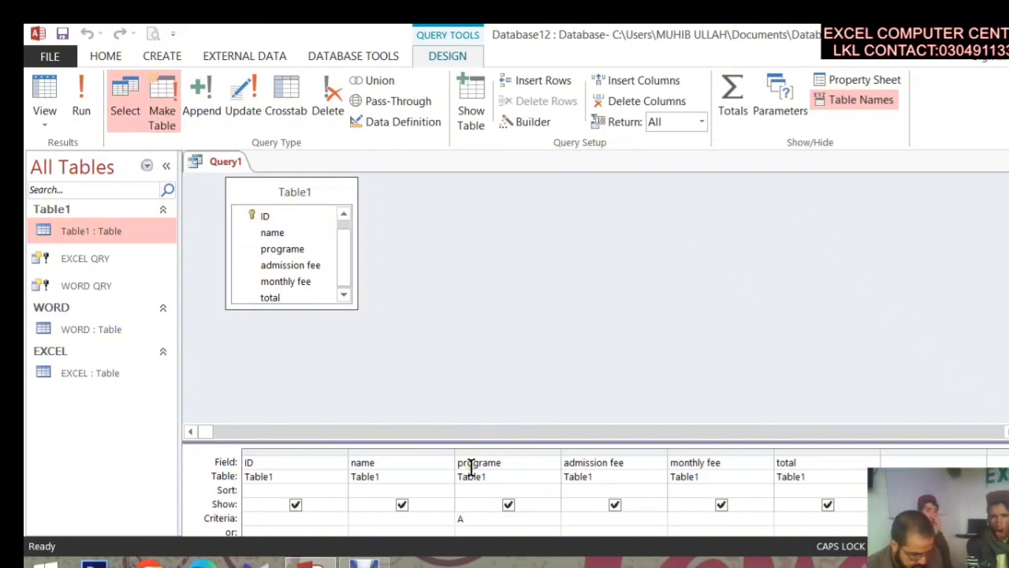
pyautogui.write('ESS')
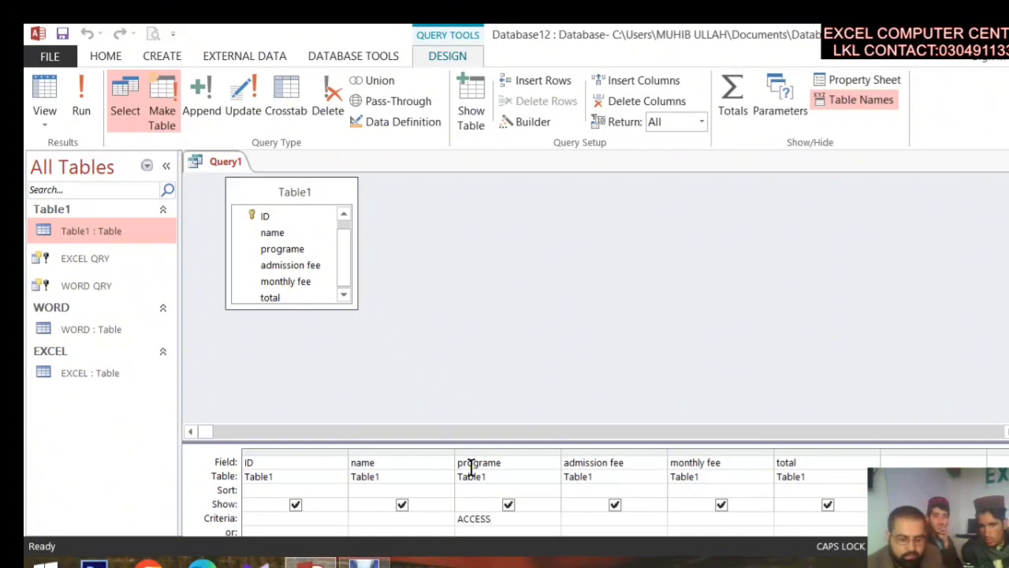
# Run the query, accepting creation of the new table, and close it, saving it as ACCESS QRY.
pyautogui.click(96, 104)
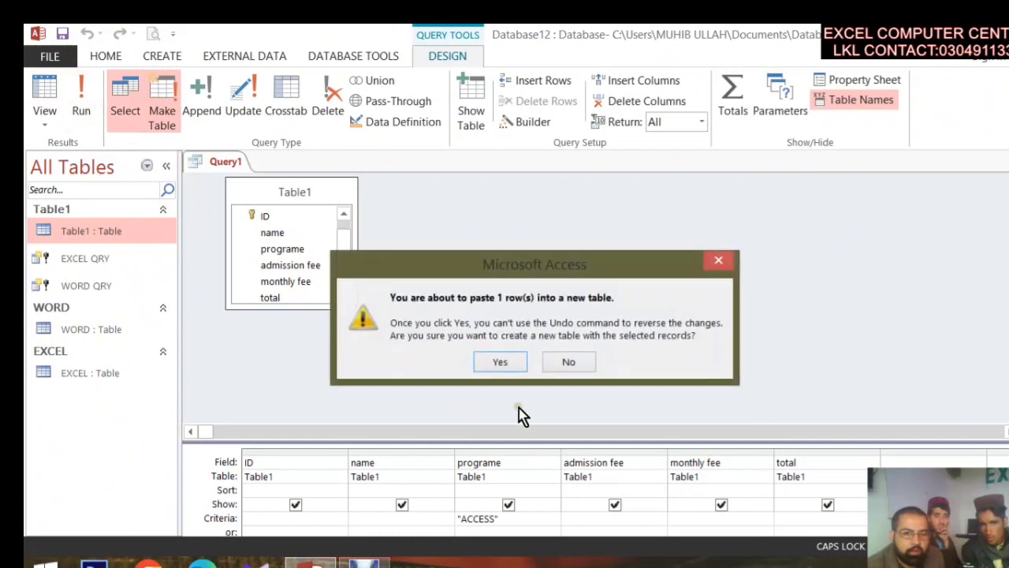
pyautogui.click(507, 361)
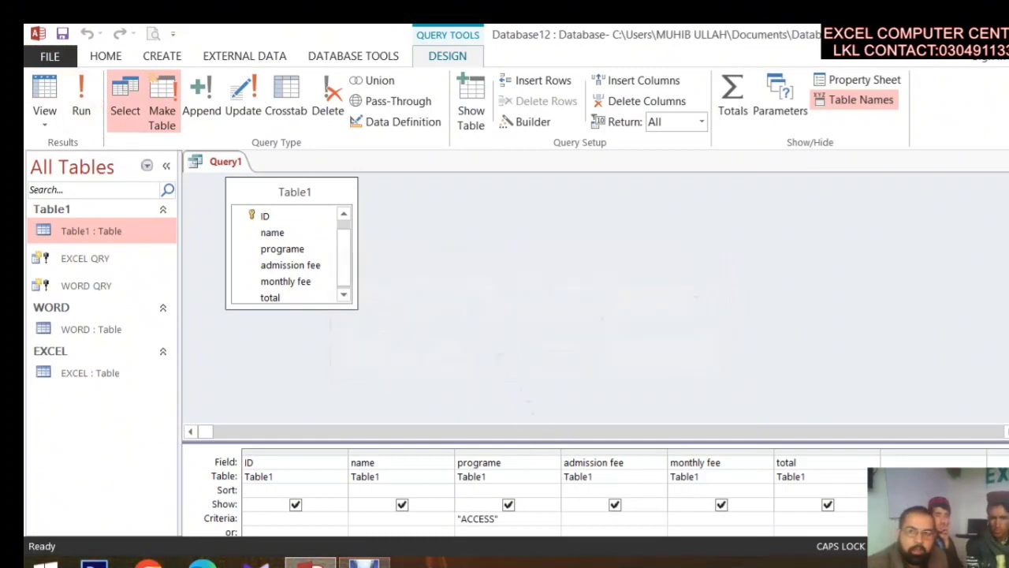
pyautogui.hotkey('ctrl', 'w')
pyautogui.click(466, 351)
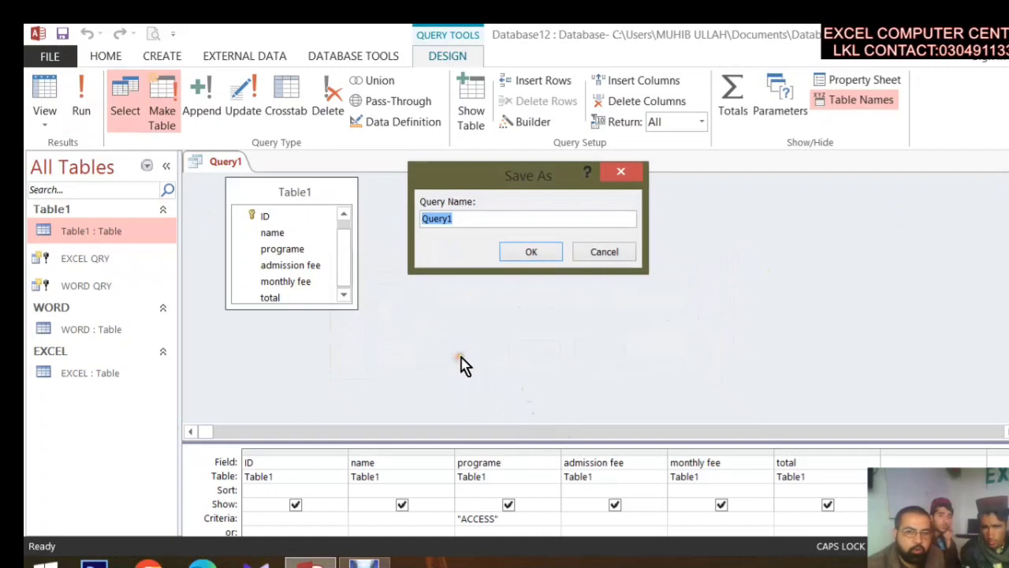
pyautogui.write('A')
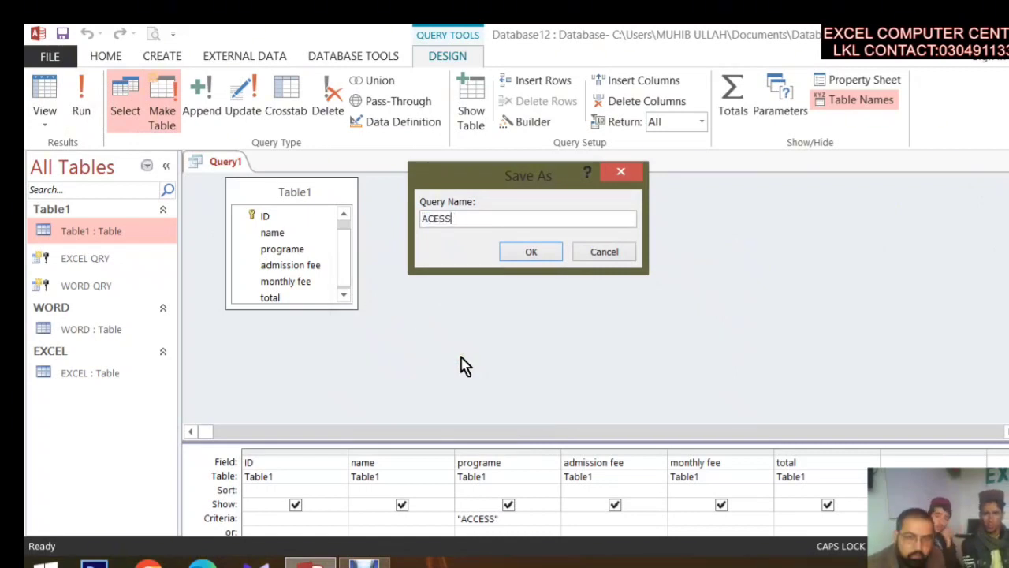
pyautogui.write('CCESS')
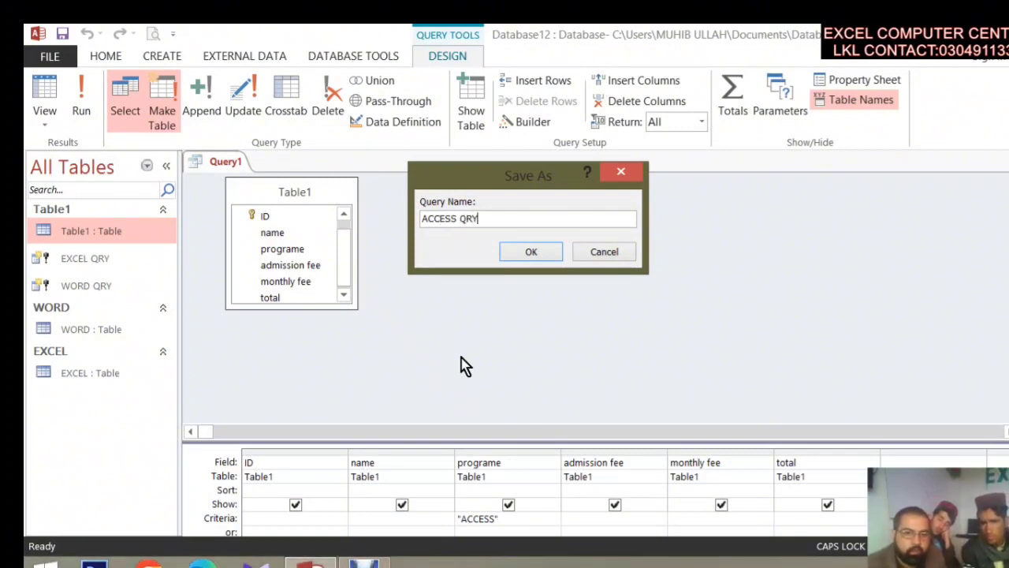
pyautogui.click(515, 251)
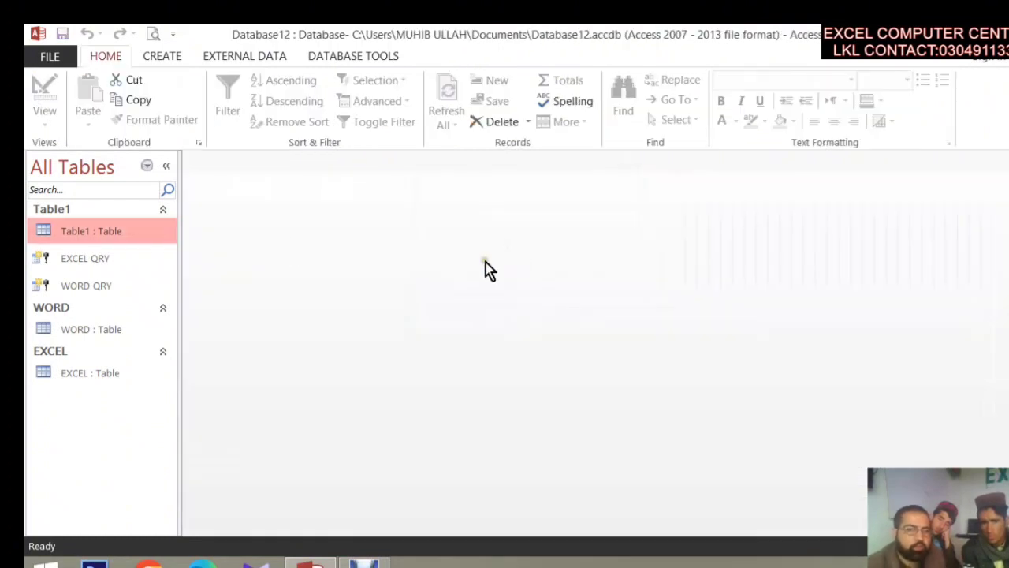
# Group the database objects by object type and open Table1 in Datasheet view.
pyautogui.click(67, 164)
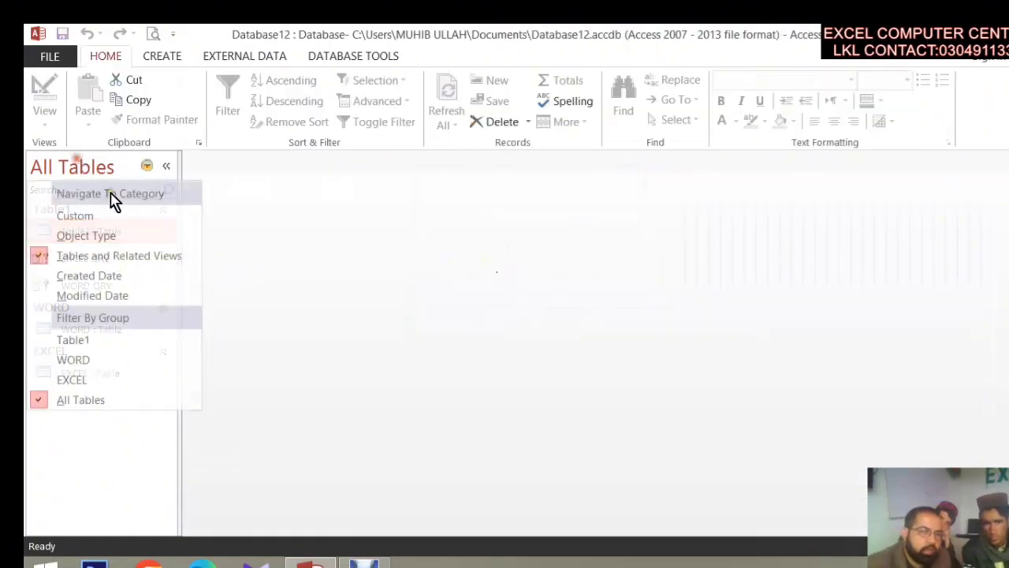
pyautogui.click(157, 234)
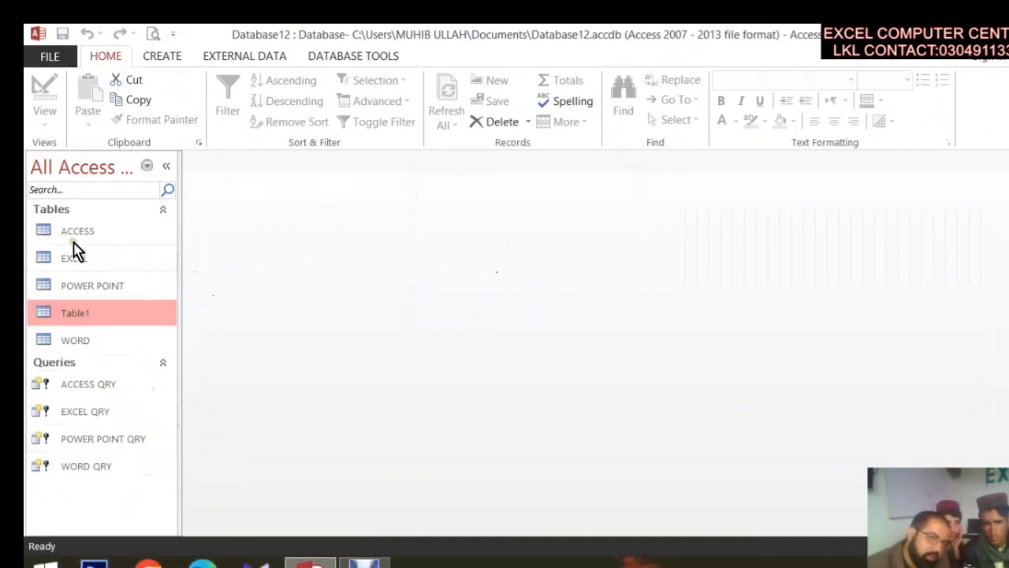
pyautogui.doubleClick(110, 315)
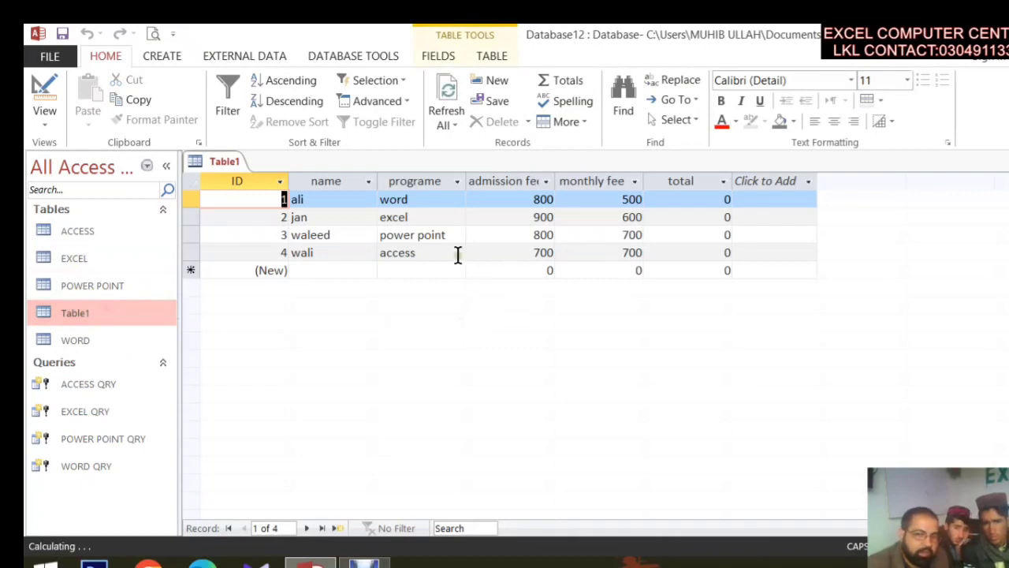
# Review Table1's programe entries against the contents of the ACCESS table, and close the ACCESS table.
pyautogui.click(397, 234)
pyautogui.click(397, 251)
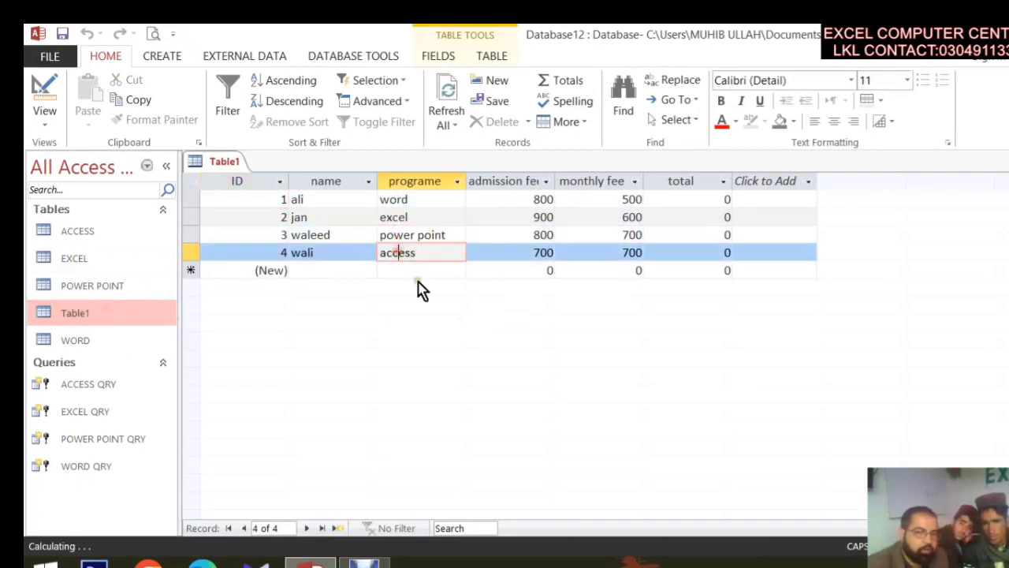
pyautogui.click(317, 275)
pyautogui.click(329, 269)
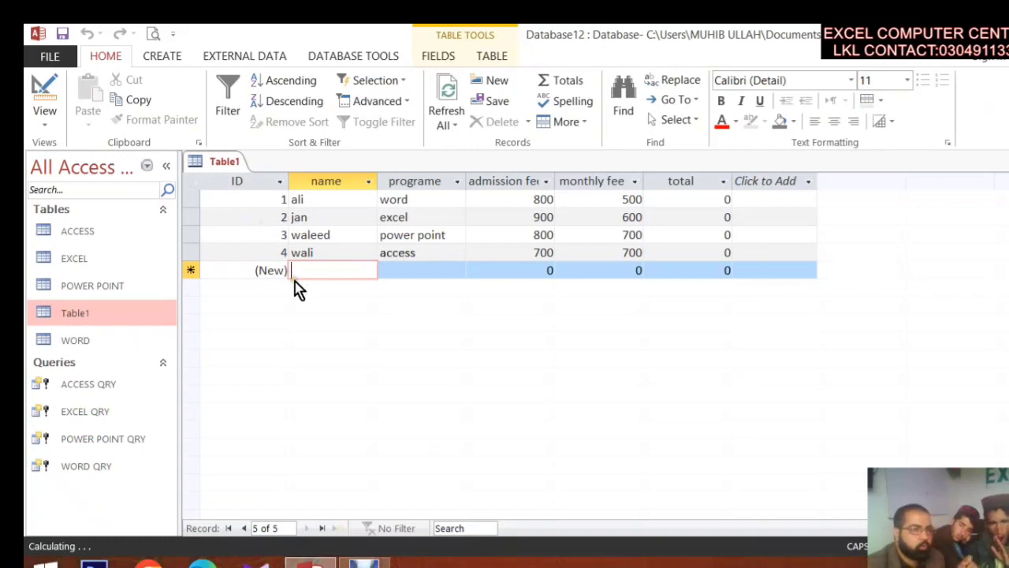
pyautogui.doubleClick(130, 232)
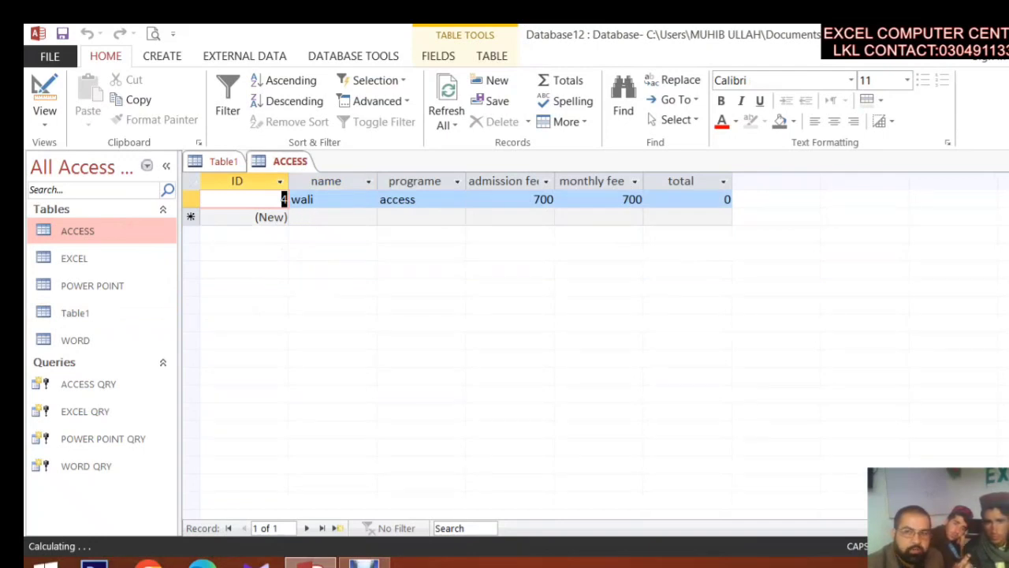
pyautogui.click(1000, 161)
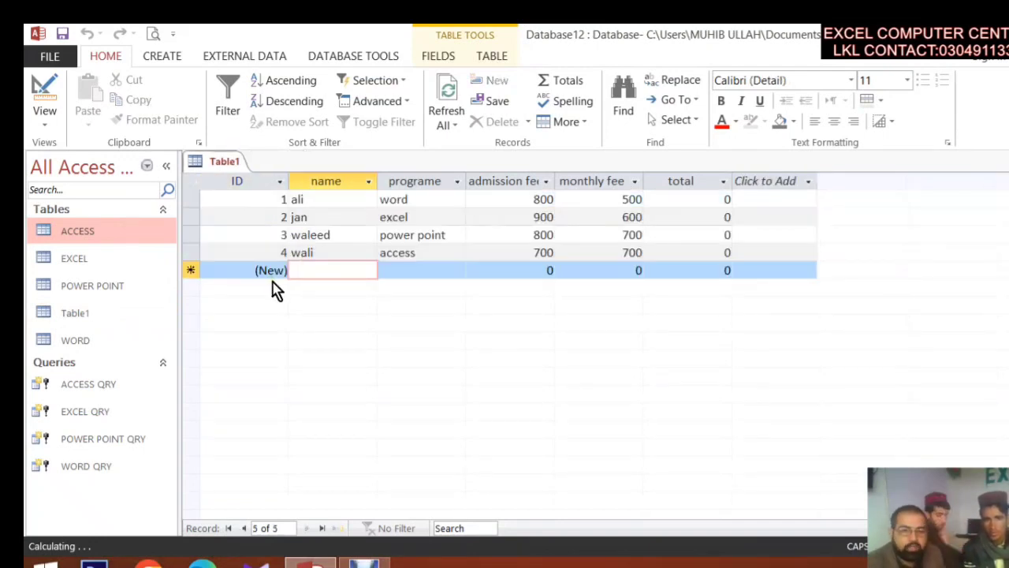
# Add a student record to Table1 with the student's name, programe WORD, admission fee 780 and monthly fee 900.
pyautogui.write('SHAN')
pyautogui.press('Tab')
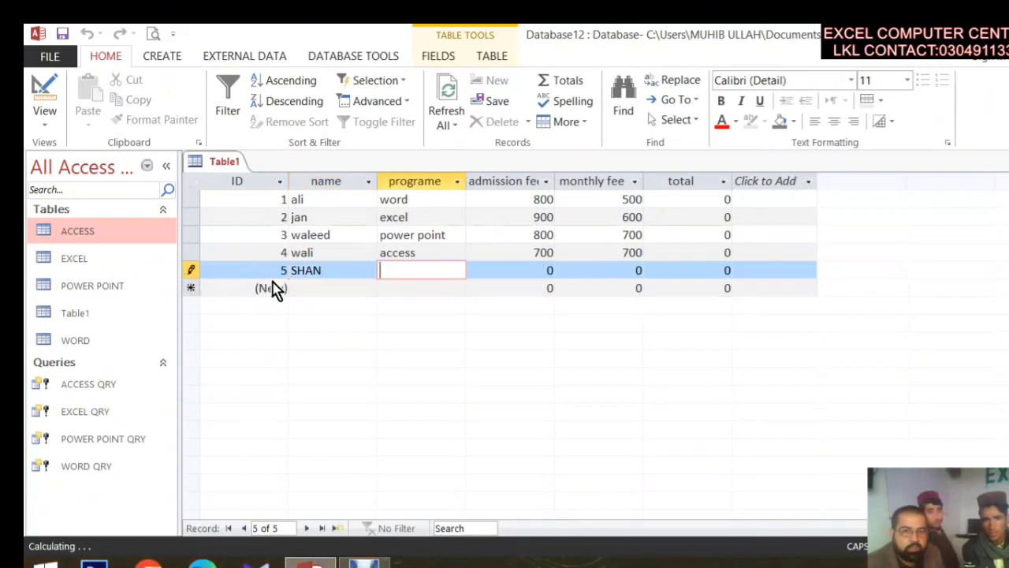
pyautogui.write('WORD')
pyautogui.press('Tab')
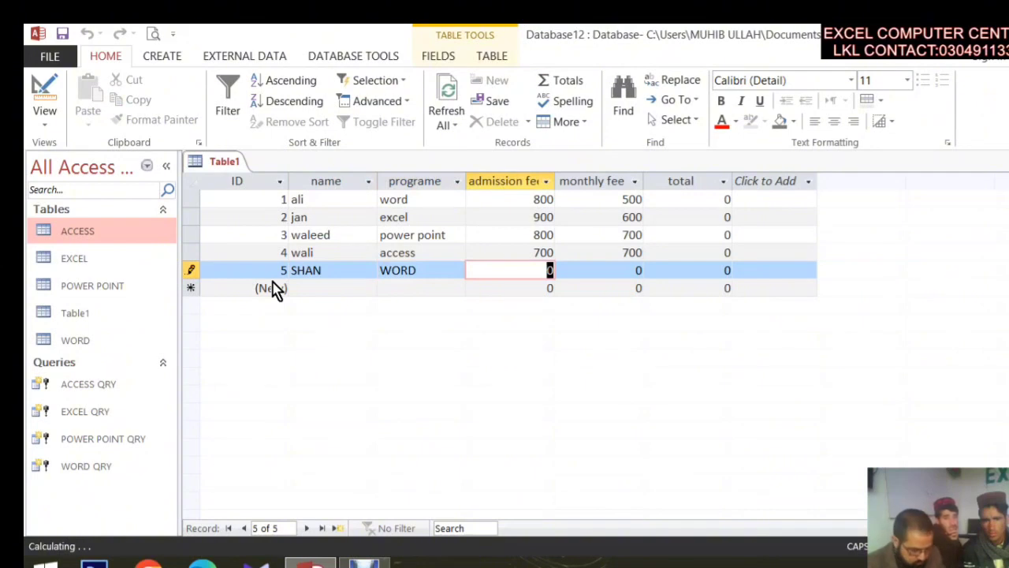
pyautogui.write('780')
pyautogui.press('Tab')
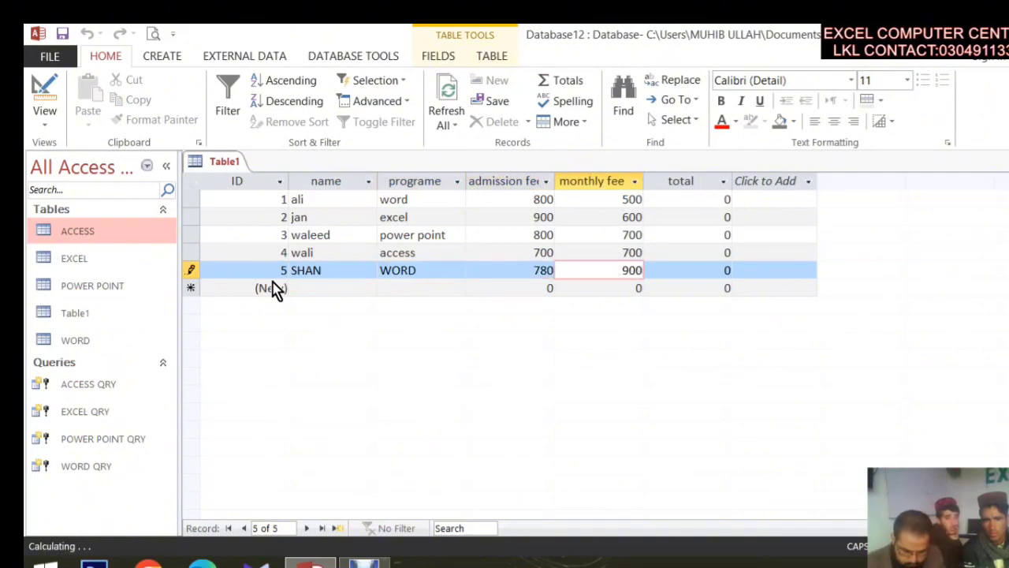
pyautogui.press('Down')
# Add a student record to Table1 with the student's name, programe POWER POINT, admission fee 890 and monthly fee 560.
pyautogui.hotkey('shift', 'Tab')
pyautogui.hotkey('shift', 'Tab')
pyautogui.hotkey('shift', 'Tab')
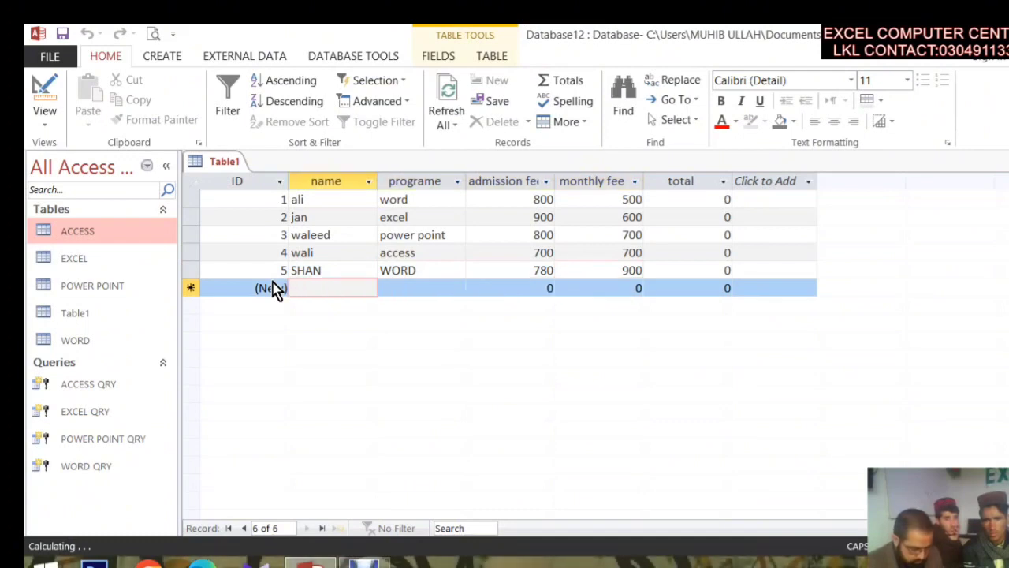
pyautogui.write('JAN')
pyautogui.press('Tab')
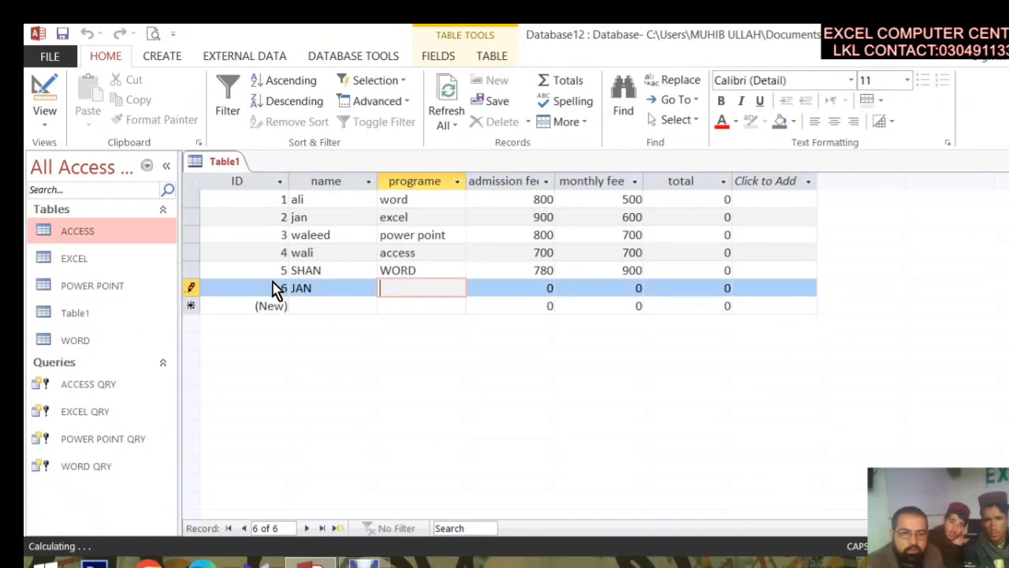
pyautogui.write('POWER POINT')
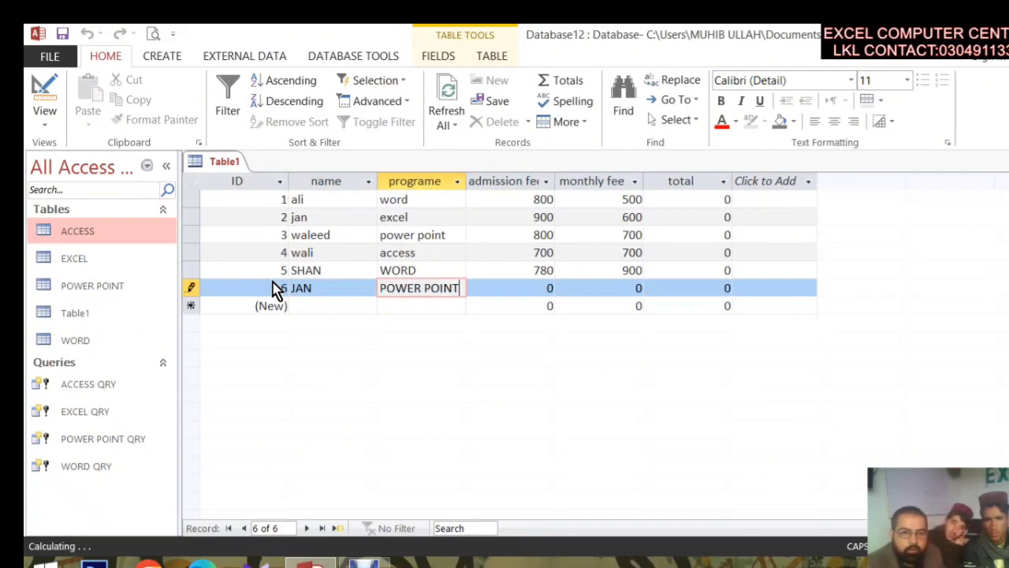
pyautogui.press('Tab')
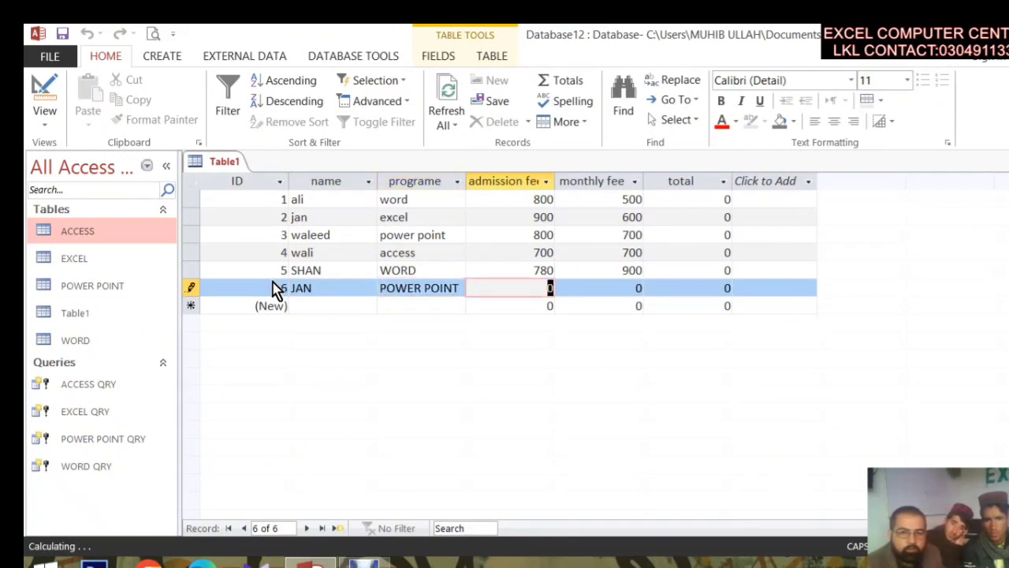
pyautogui.write('89')
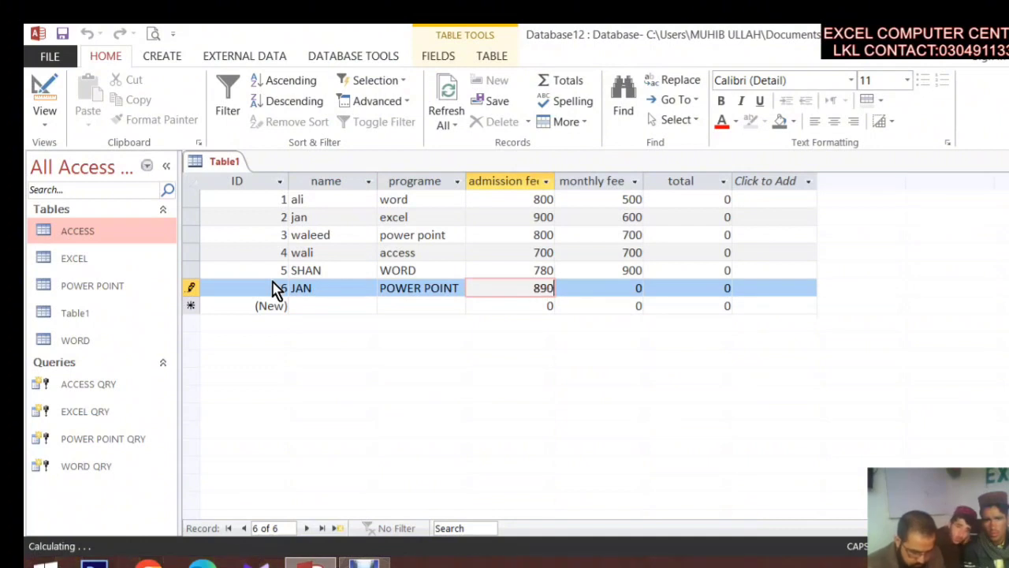
pyautogui.write('0')
pyautogui.press('Tab')
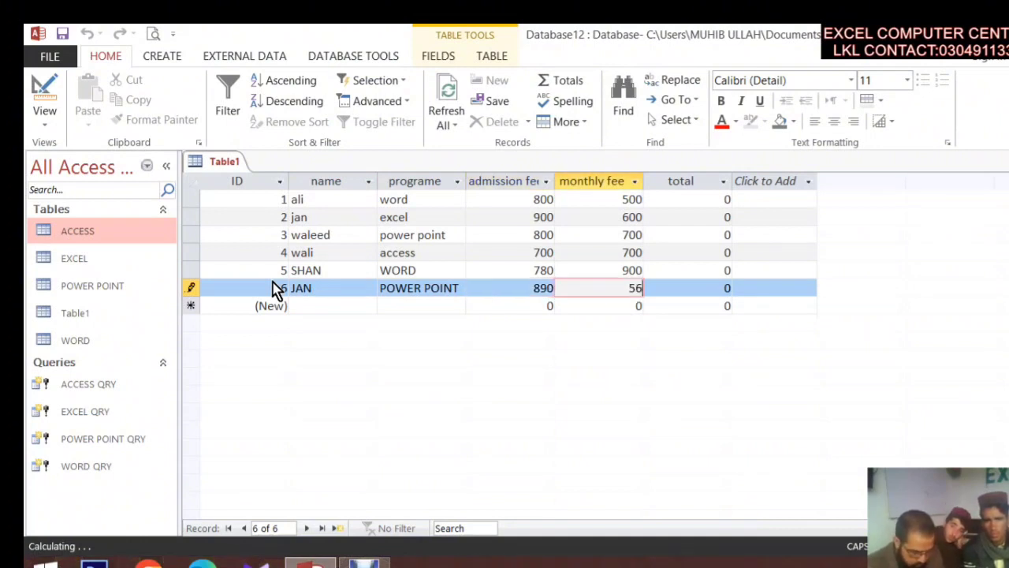
pyautogui.write('560')
pyautogui.press('Tab')
pyautogui.press('Tab')
pyautogui.press('Tab')
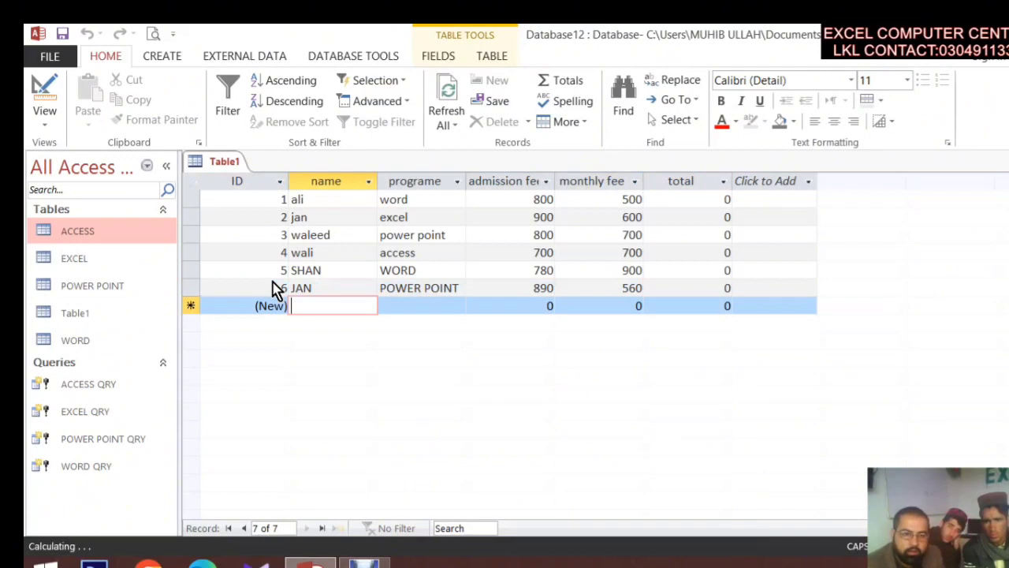
# Add a student record to Table1 with the student's name, programe ACCESS, admission fee 700 and monthly fee 800.
pyautogui.write('W')
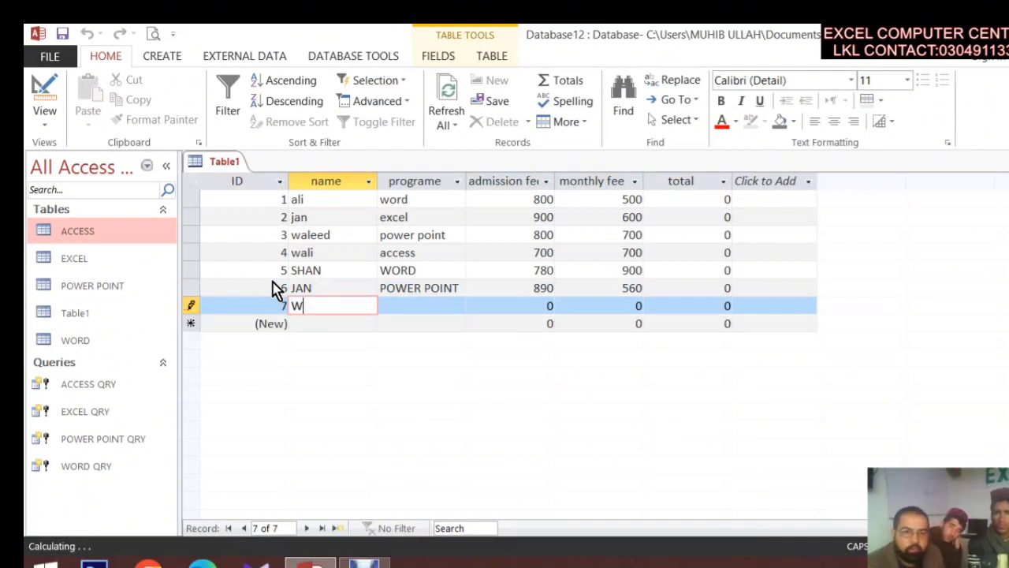
pyautogui.write('ABI')
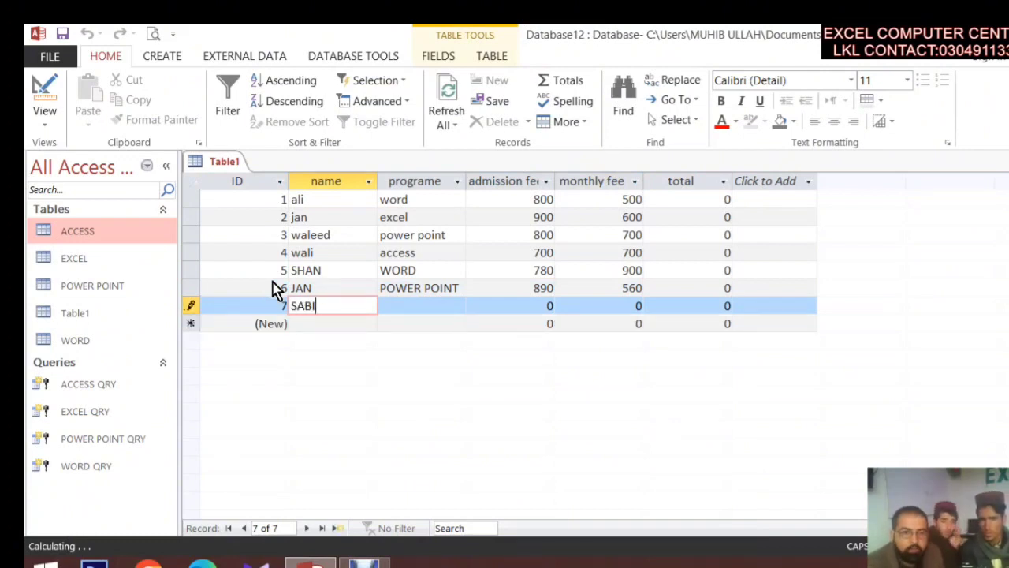
pyautogui.write('R')
pyautogui.press('Tab')
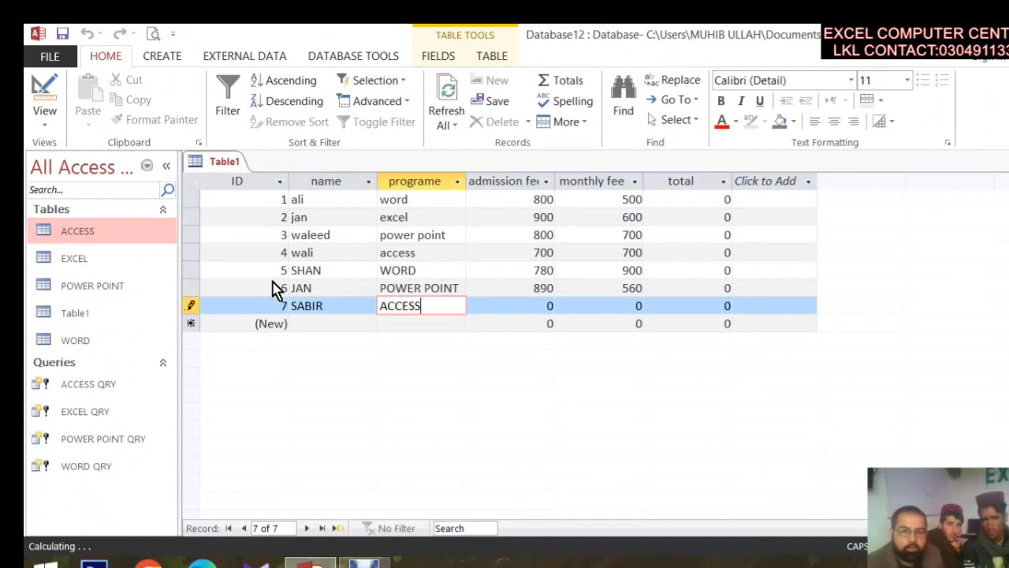
pyautogui.write('ACCESS')
pyautogui.press('Tab')
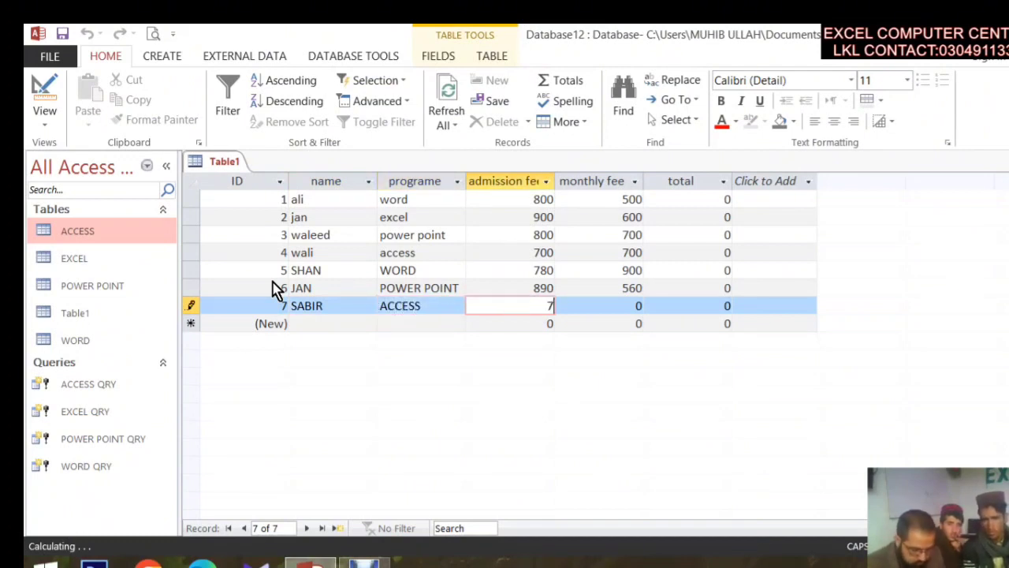
pyautogui.press('Tab')
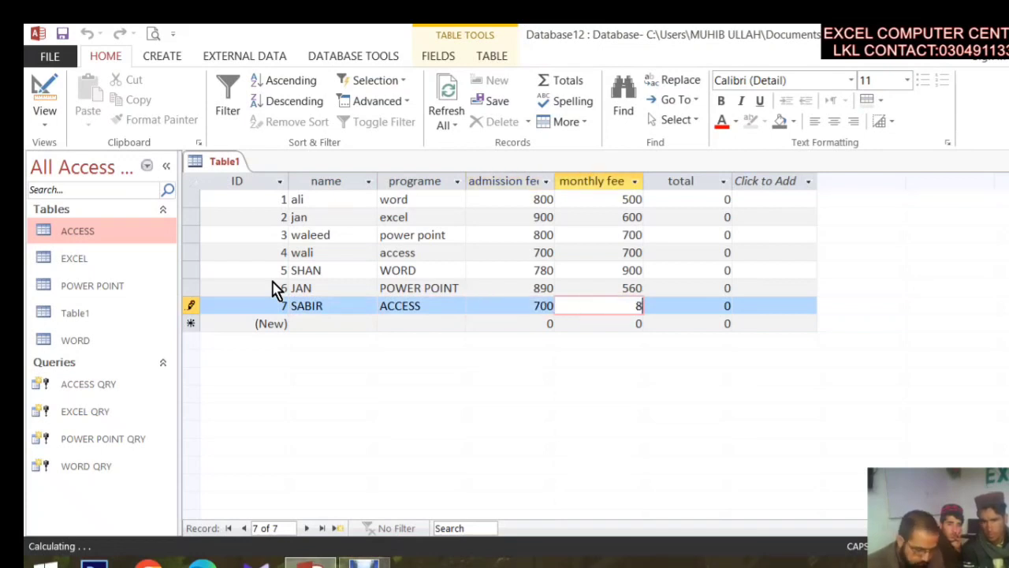
pyautogui.press('Tab')
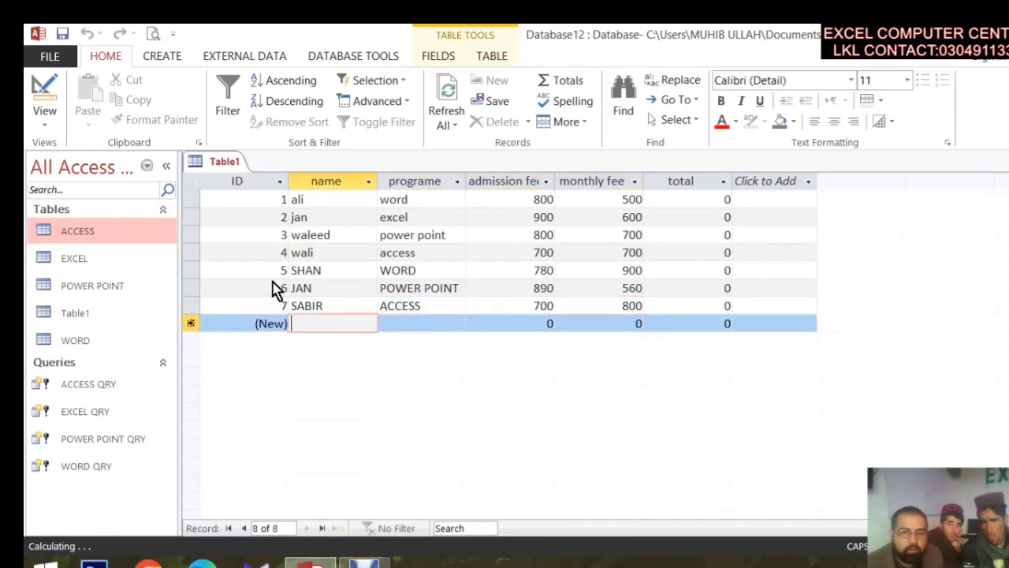
# Add a student record with the student's name, programe EXCEL, admission fee 600 and monthly fee 700, and close Table1.
pyautogui.write('BI')
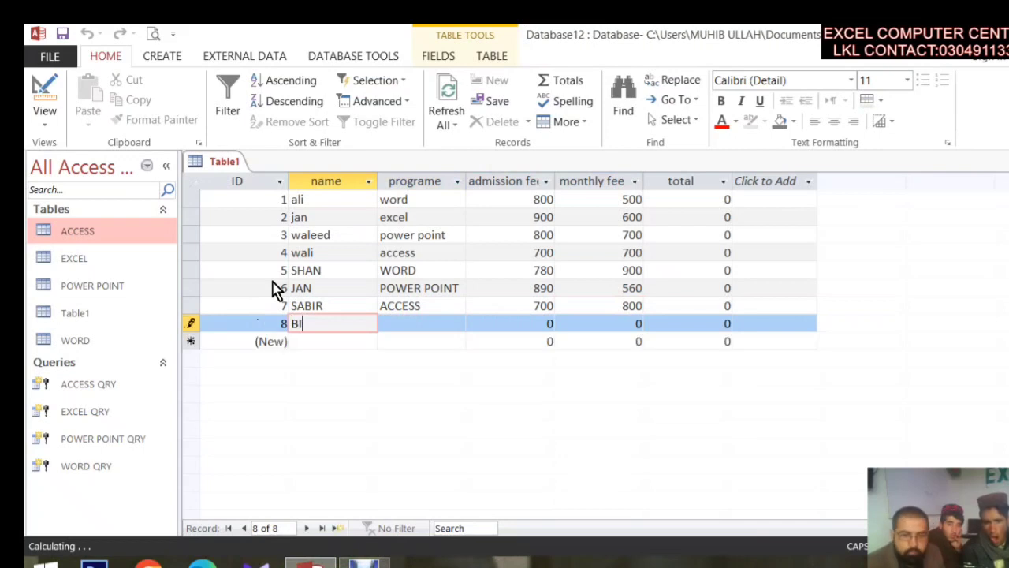
pyautogui.write('LA')
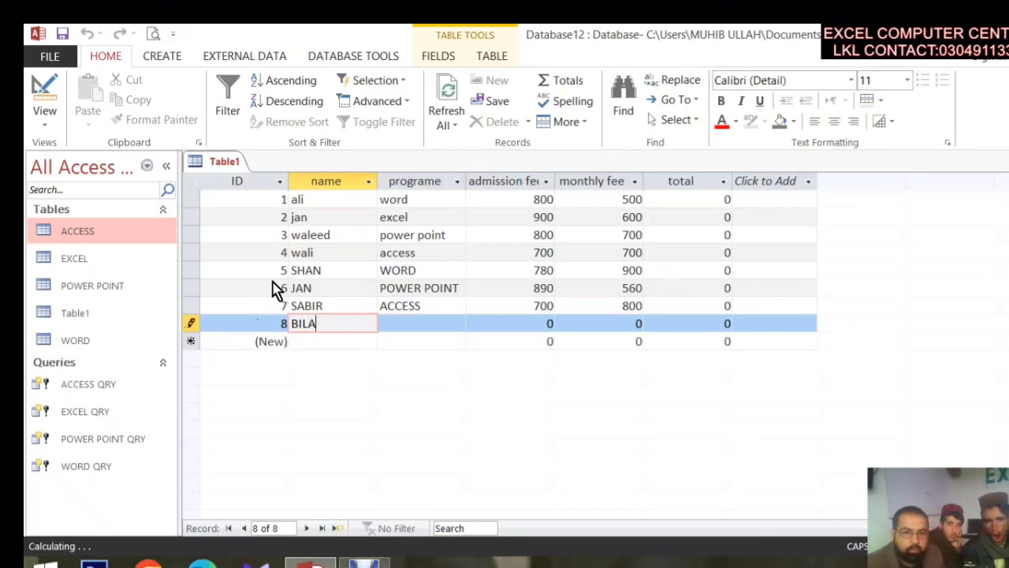
pyautogui.write('L')
pyautogui.press('Tab')
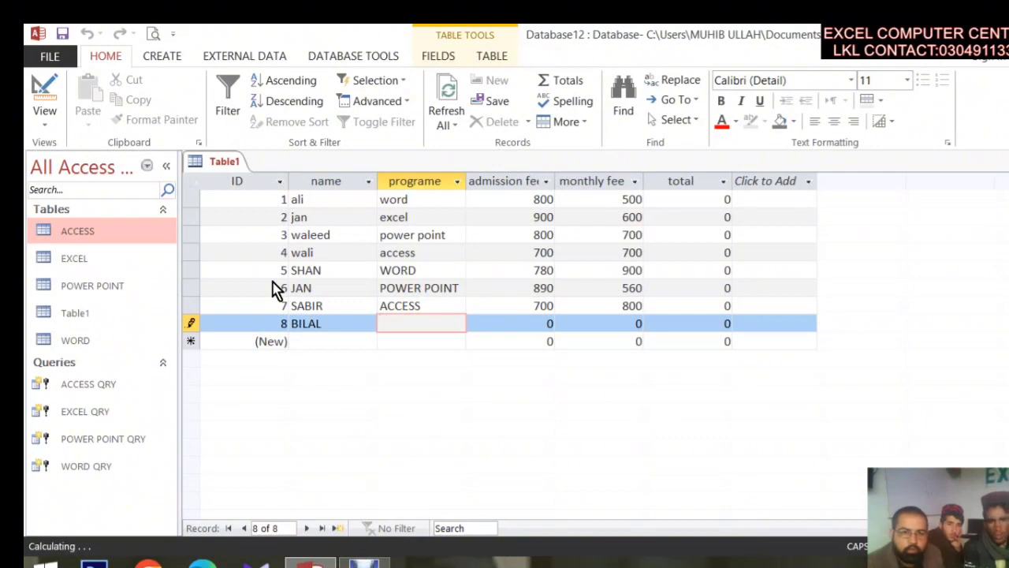
pyautogui.write('EXCEL')
pyautogui.press('Tab')
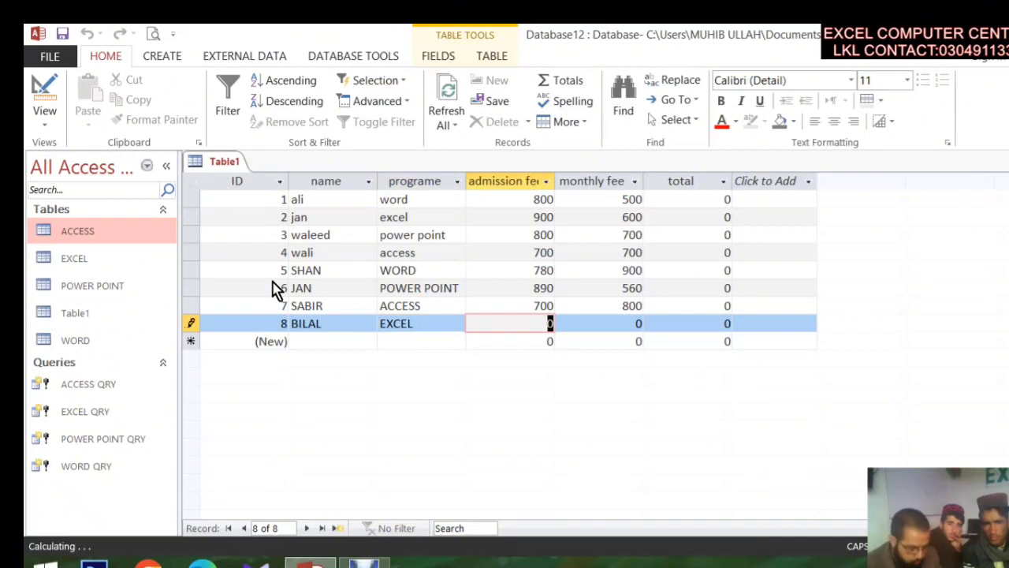
pyautogui.press('Tab')
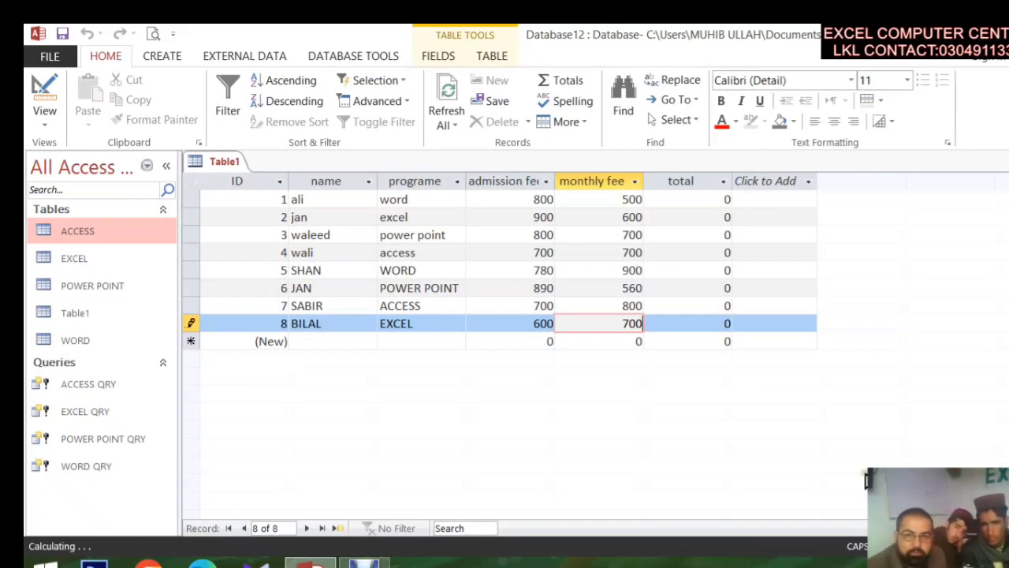
pyautogui.hotkey('ctrl', 'w')
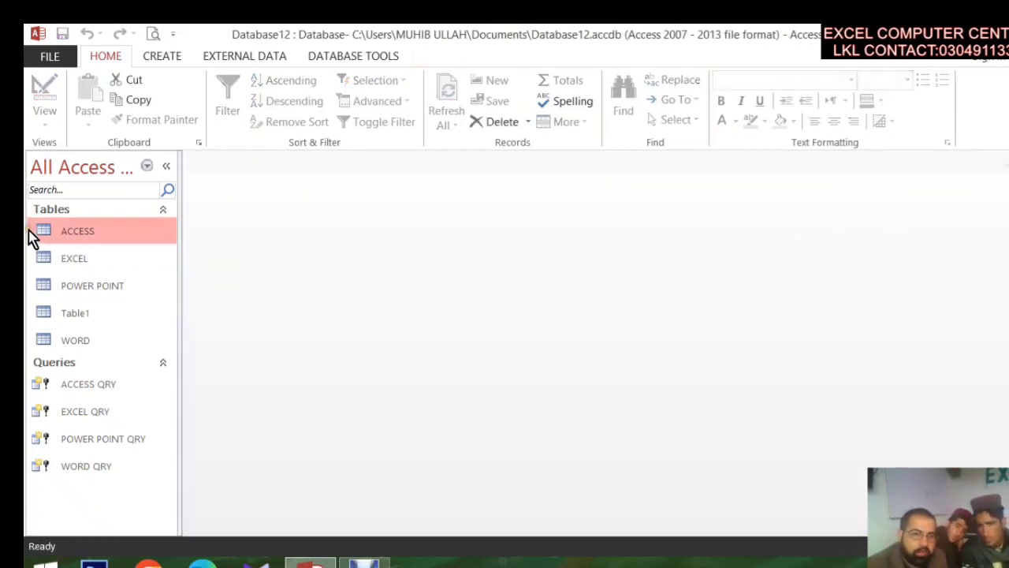
# Open the EXCEL table to check whether it includes the newly added student record, and close it.
pyautogui.doubleClick(83, 257)
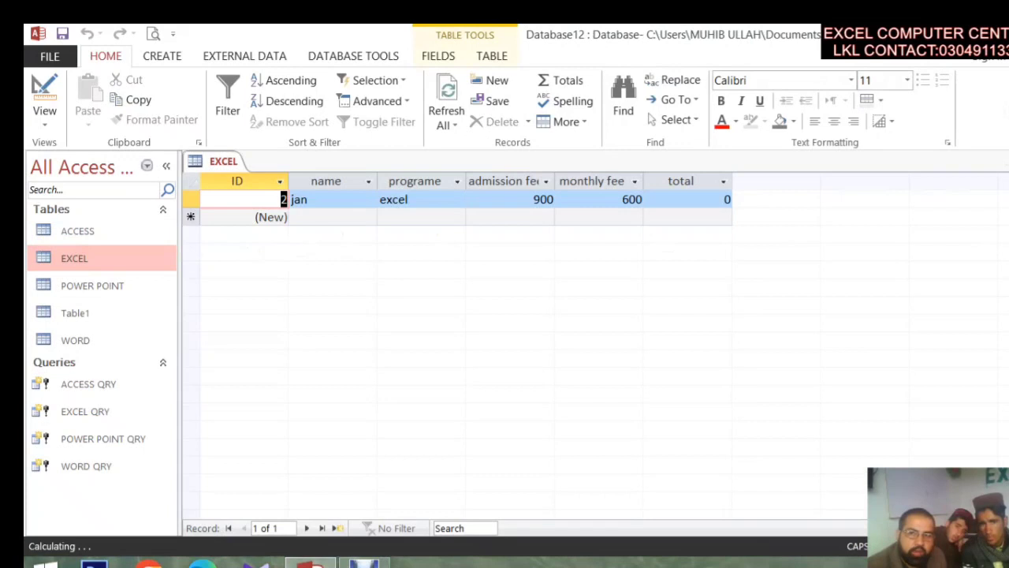
pyautogui.hotkey('ctrl', 'w')
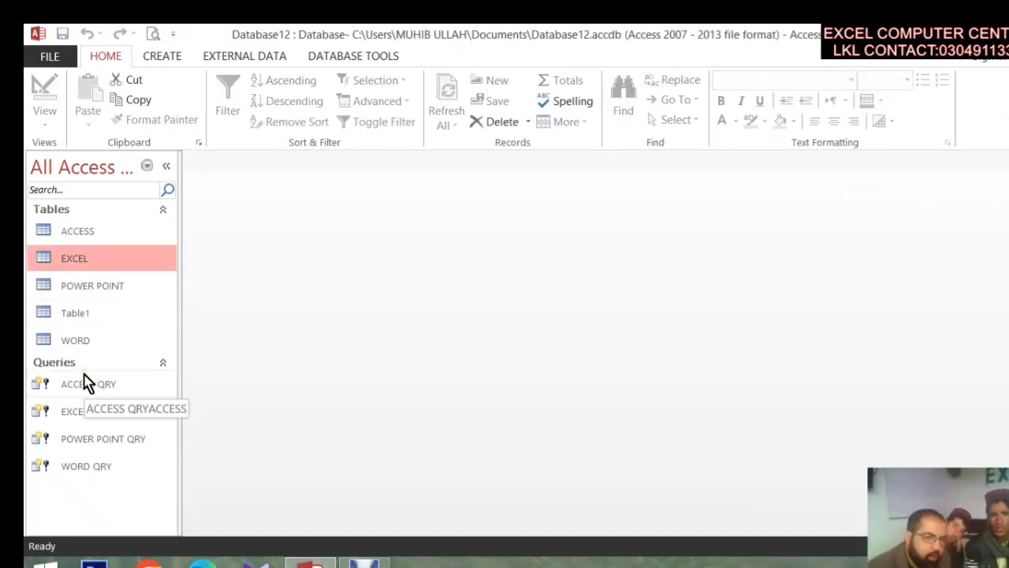
pyautogui.click(70, 234)
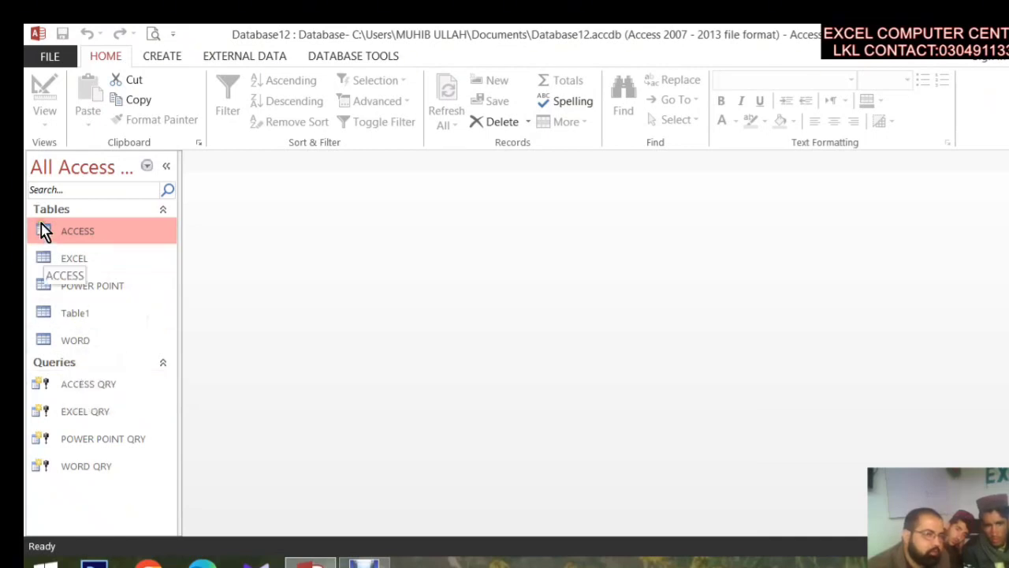
# Run ACCESS QRY, accepting deletion of the existing ACCESS table and creation of the new one.
pyautogui.doubleClick(86, 381)
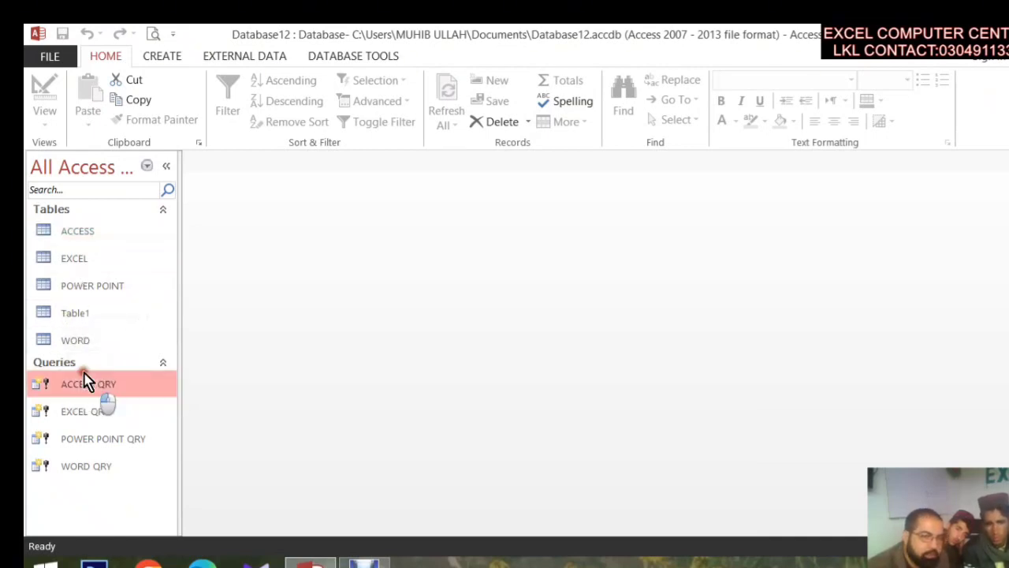
pyautogui.click(467, 364)
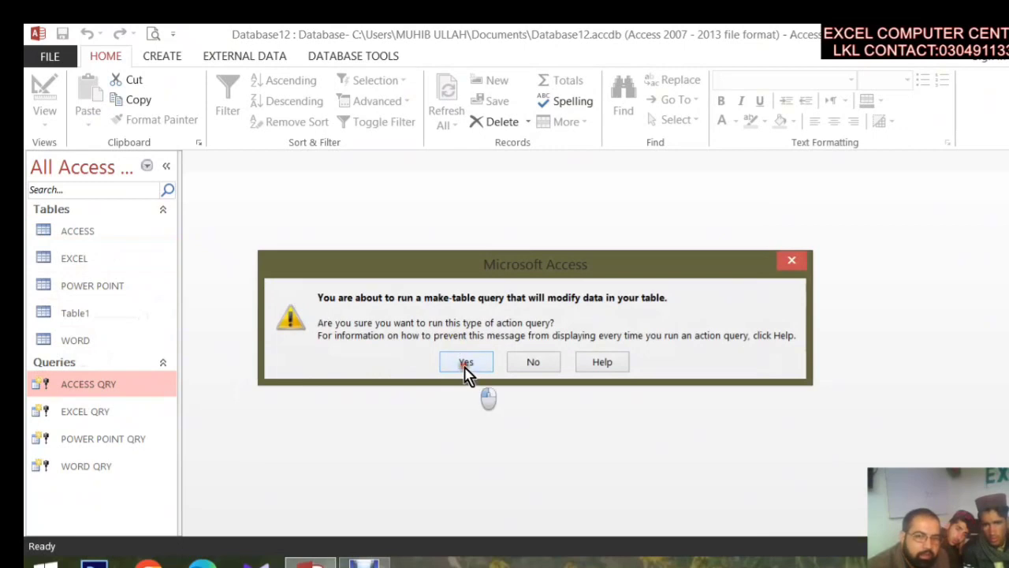
pyautogui.click(503, 379)
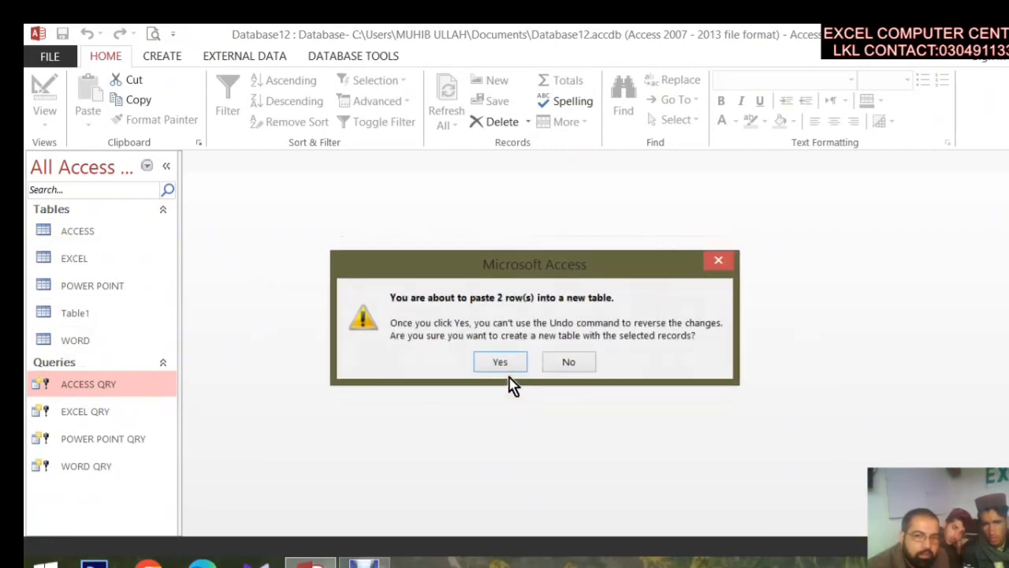
pyautogui.click(504, 365)
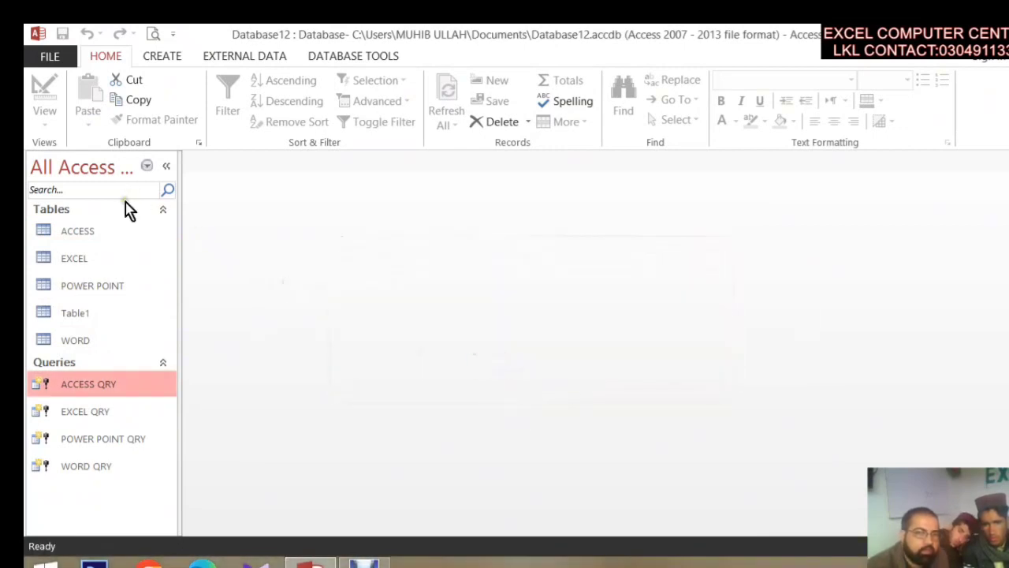
# Open the ACCESS table, examine its student records for the newly added one, and close it.
pyautogui.click(126, 237)
pyautogui.doubleClick(127, 236)
pyautogui.click(351, 234)
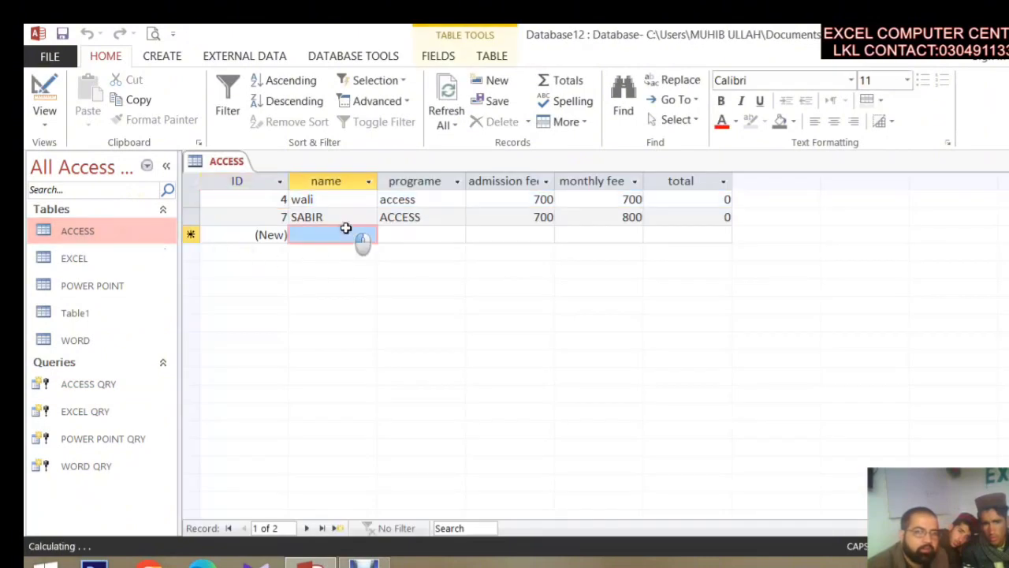
pyautogui.click(339, 219)
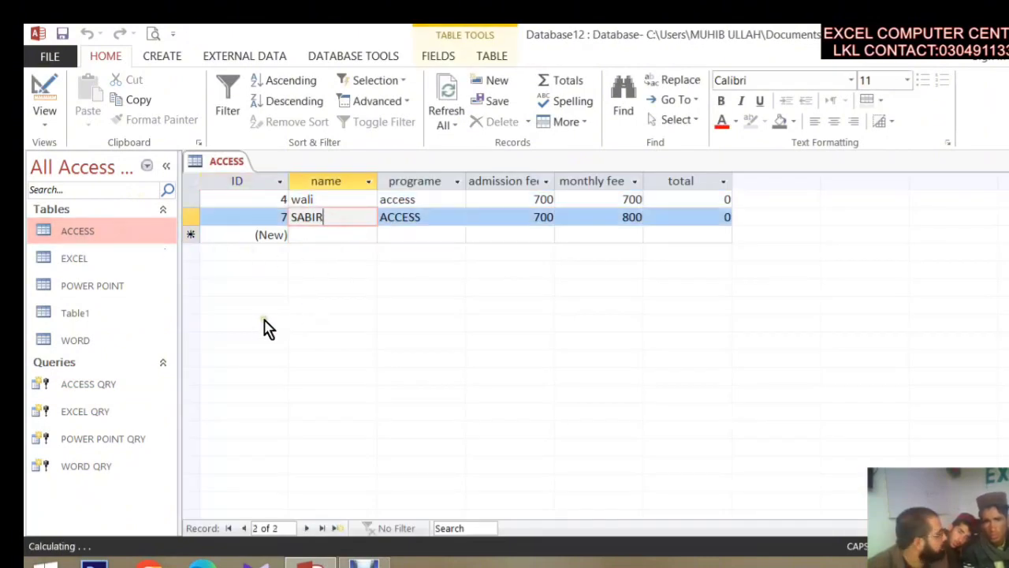
pyautogui.hotkey('ctrl', 'w')
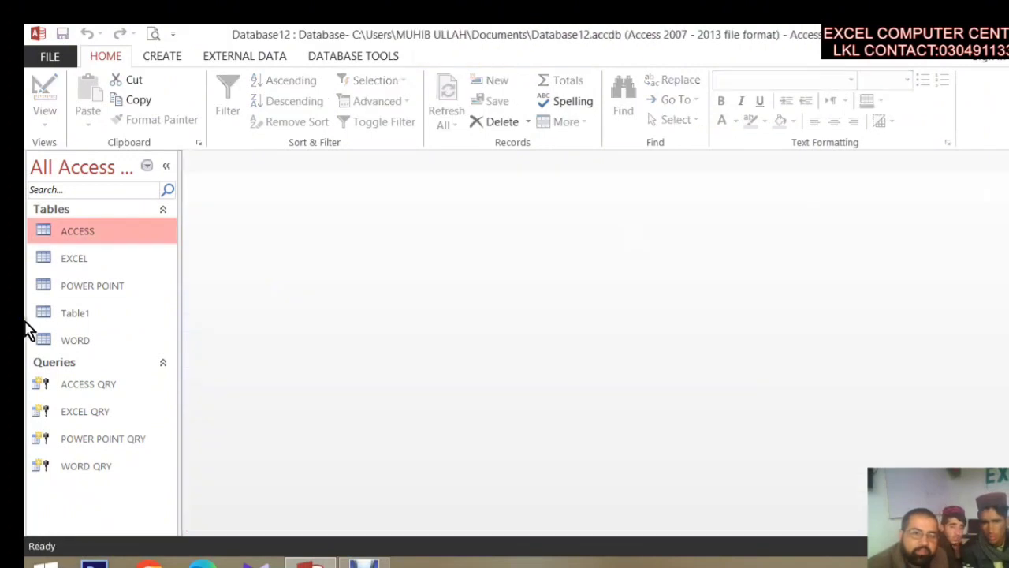
# Run EXCEL QRY, accepting replacement of the existing EXCEL table, and check the rebuilt table's records before closing it.
pyautogui.doubleClick(105, 414)
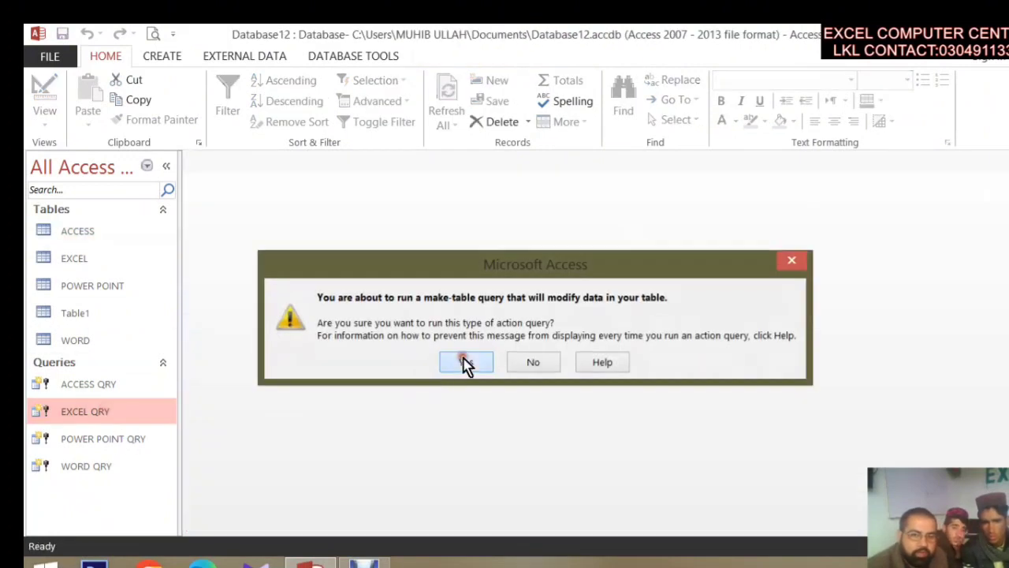
pyautogui.click(465, 363)
pyautogui.click(509, 383)
pyautogui.click(505, 364)
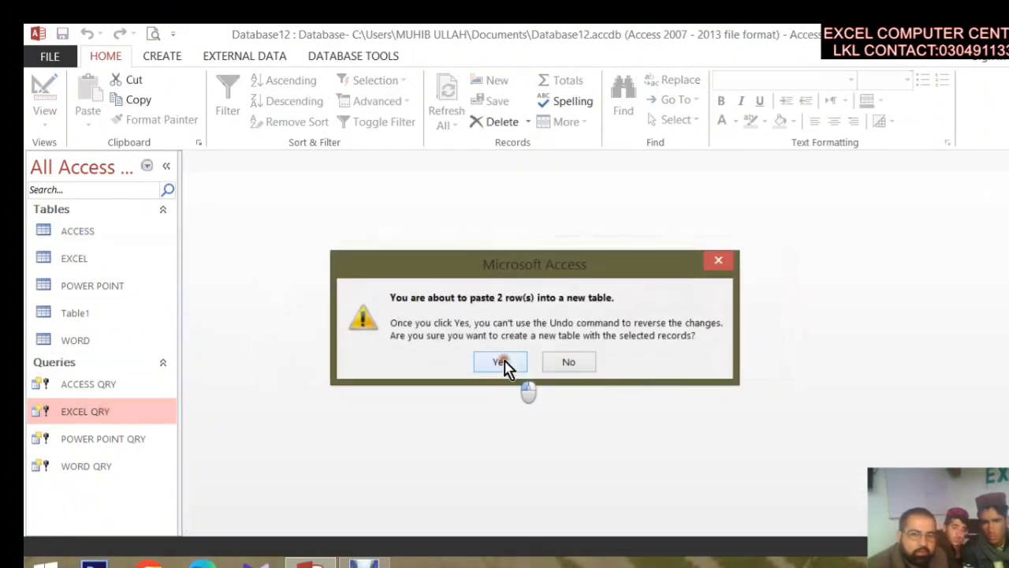
pyautogui.doubleClick(110, 267)
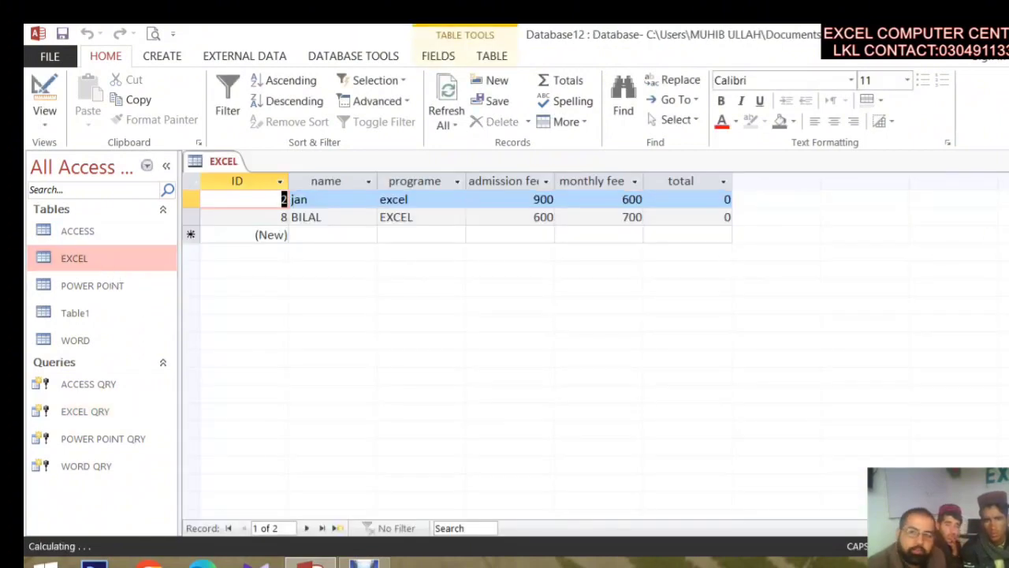
pyautogui.hotkey('ctrl', 'w')
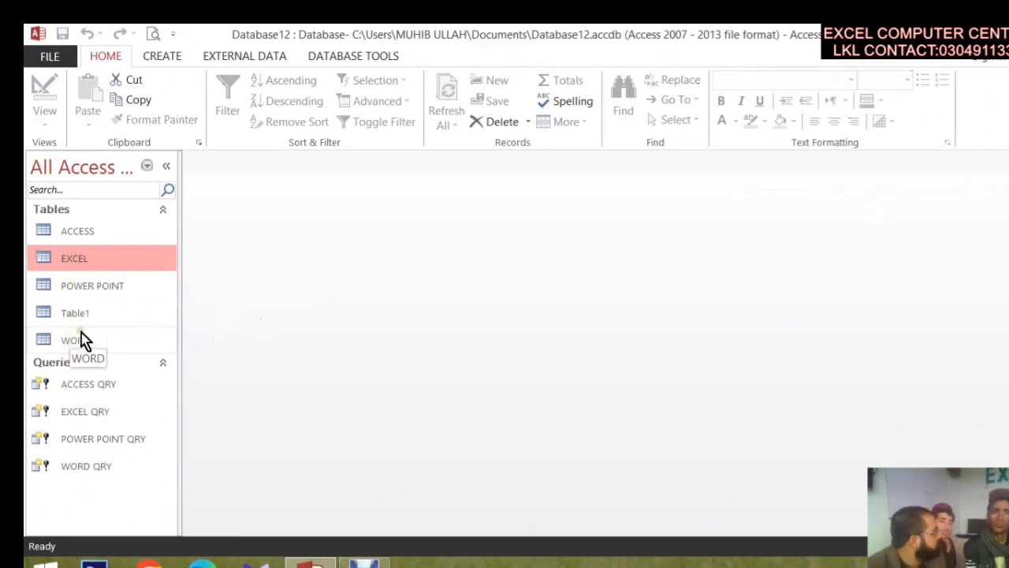
# Run POWER POINT QRY, accepting replacement of the existing POWER POINT table, and check the rebuilt table's records before closing it.
pyautogui.doubleClick(110, 440)
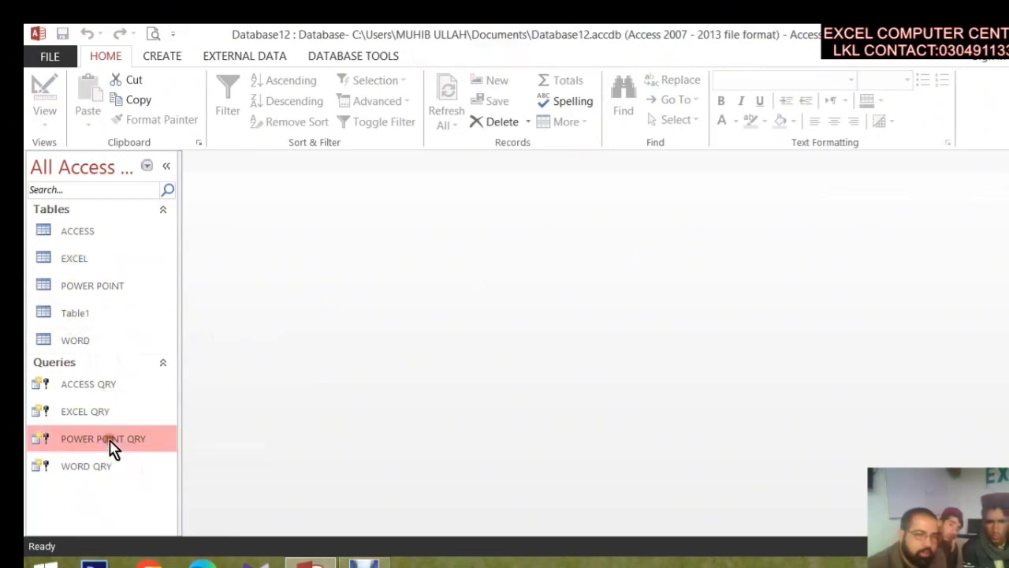
pyautogui.click(462, 364)
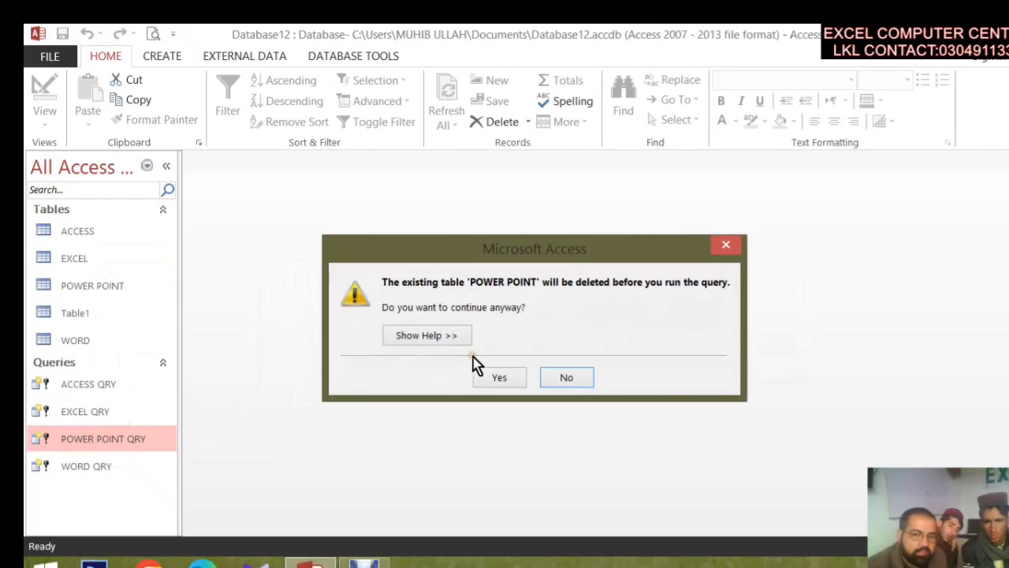
pyautogui.click(497, 377)
pyautogui.click(509, 363)
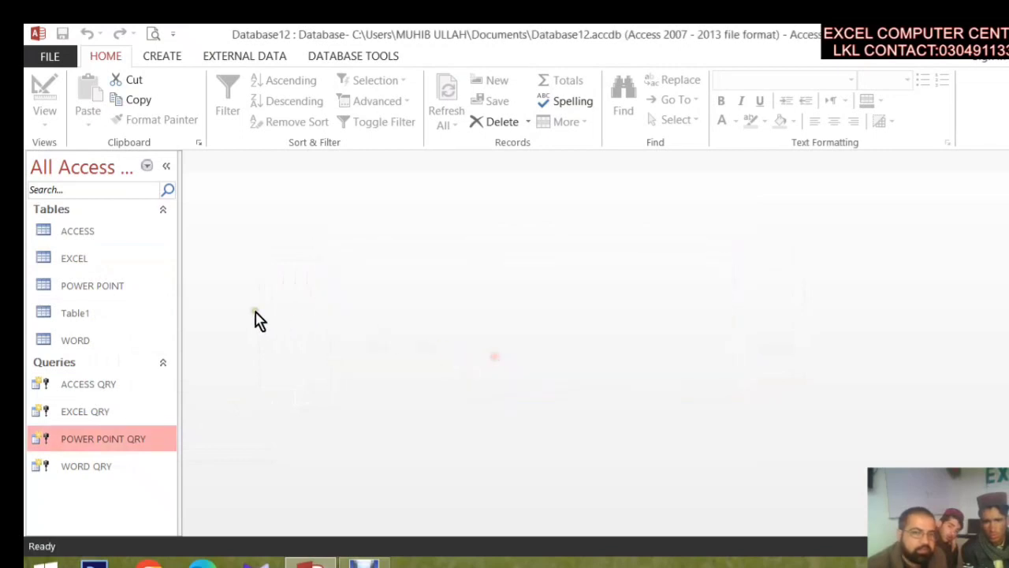
pyautogui.click(134, 288)
pyautogui.doubleClick(134, 288)
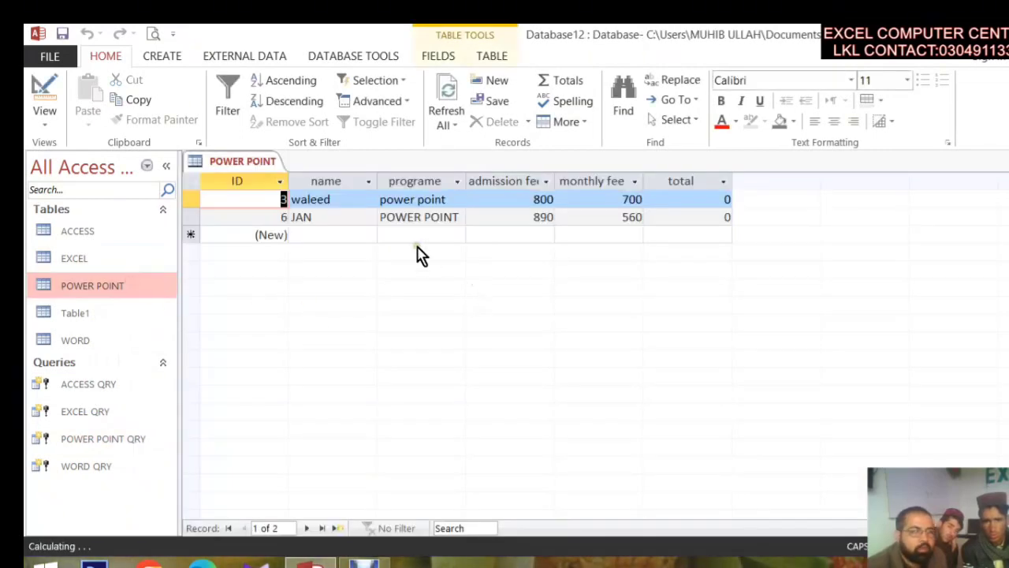
pyautogui.hotkey('ctrl', 'w')
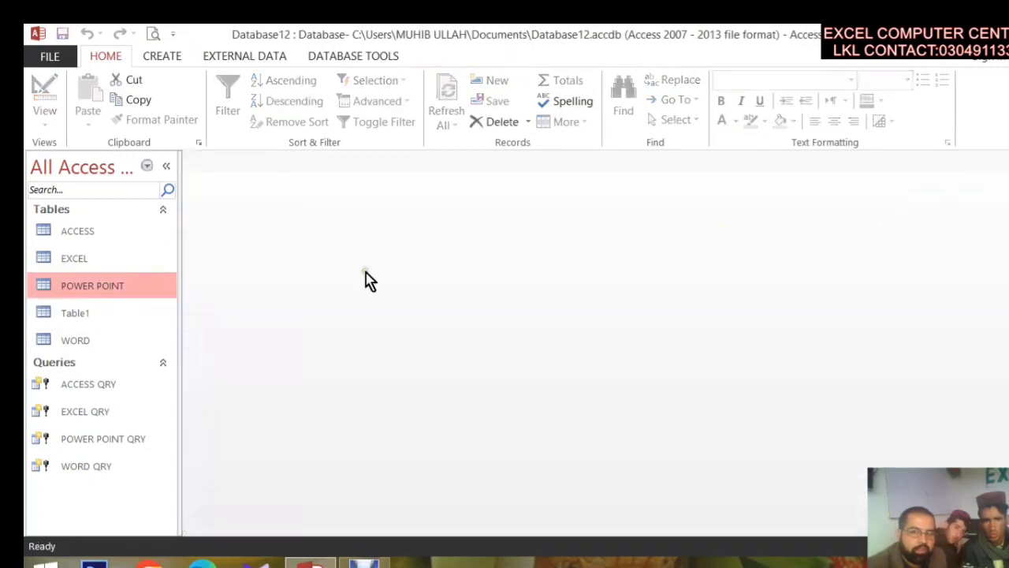
# Open the WORD table to check whether it includes the newly added student record, and close it.
pyautogui.click(96, 340)
pyautogui.doubleClick(96, 340)
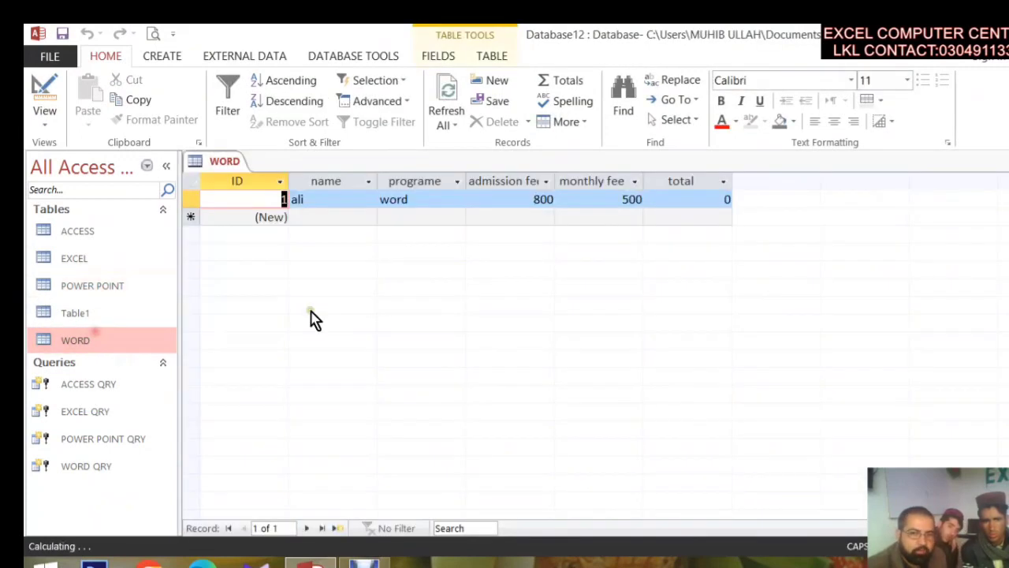
pyautogui.hotkey('ctrl', 'w')
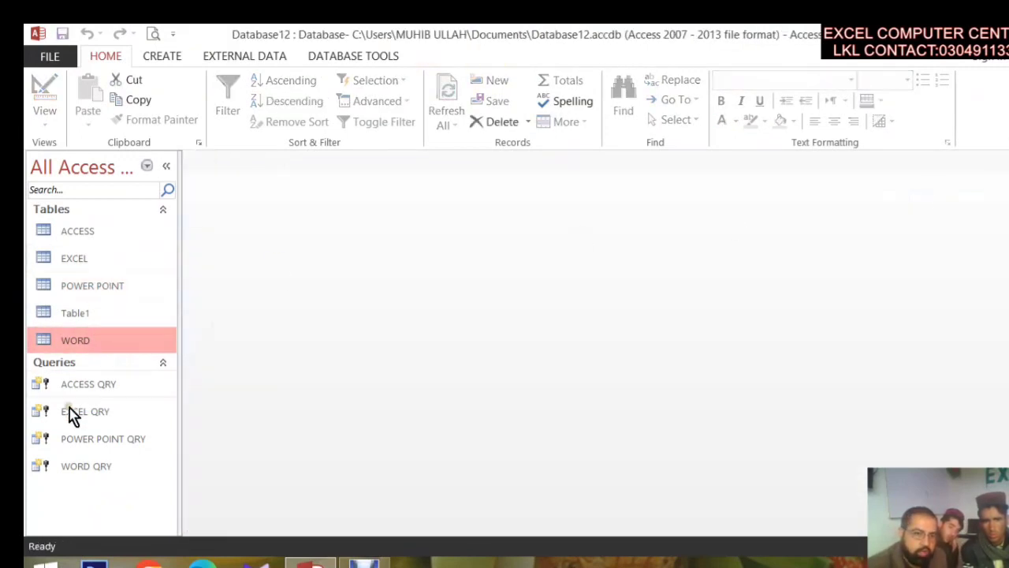
# Run WORD QRY, accepting replacement of the existing WORD table, and check the rebuilt table's records before closing it.
pyautogui.click(107, 469)
pyautogui.doubleClick(107, 469)
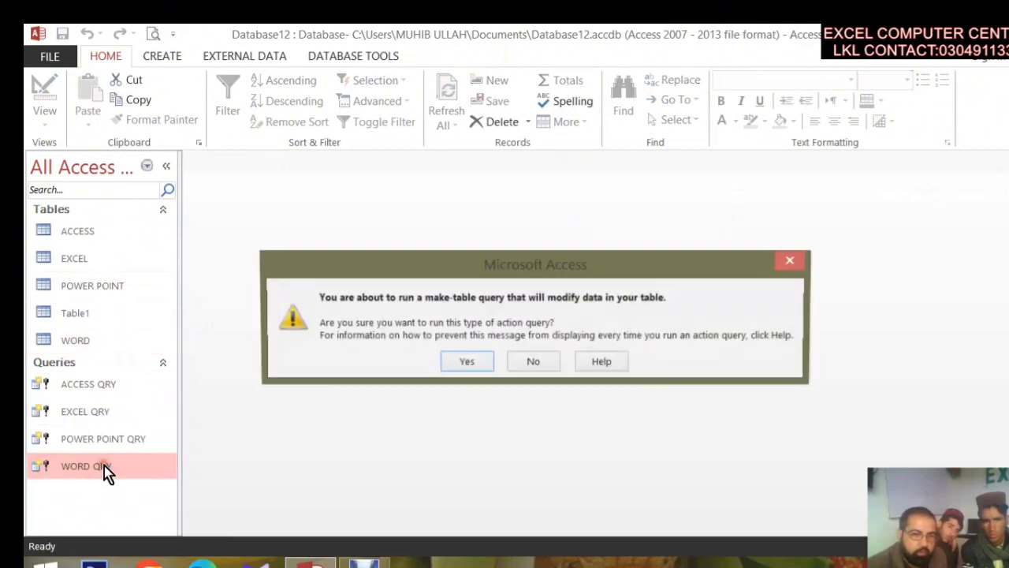
pyautogui.click(466, 365)
pyautogui.click(501, 381)
pyautogui.click(494, 364)
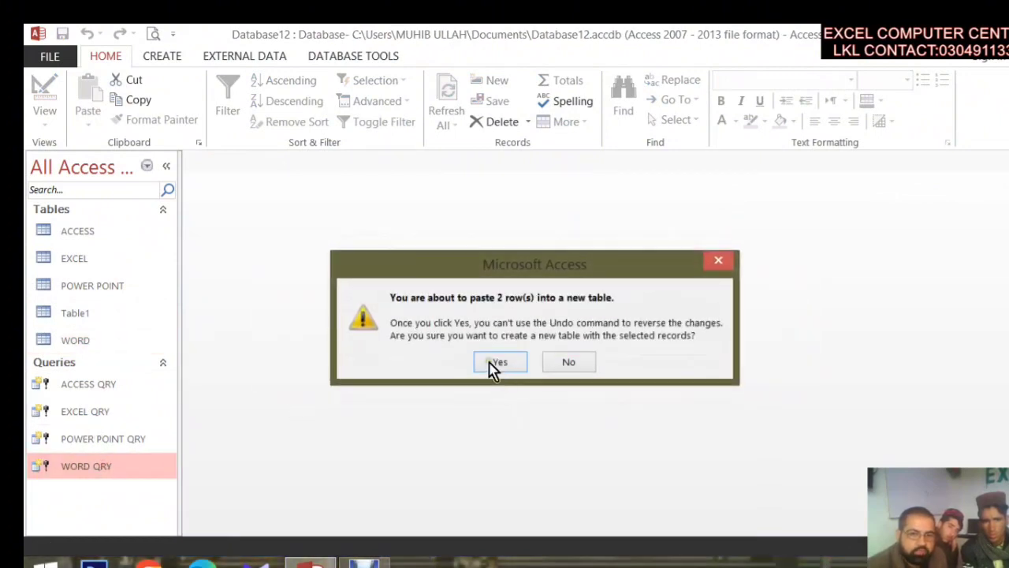
pyautogui.doubleClick(83, 343)
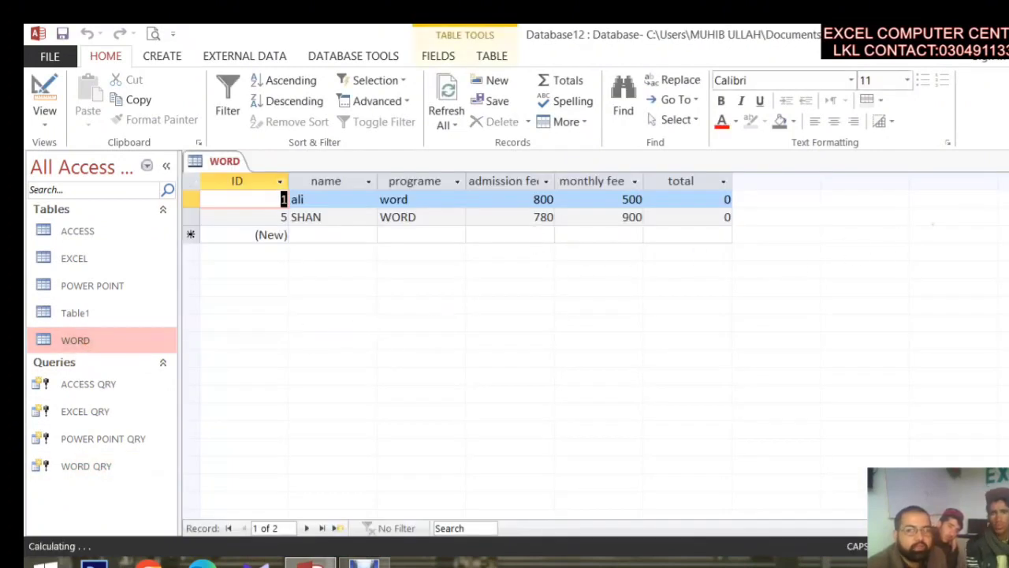
pyautogui.click(1008, 161)
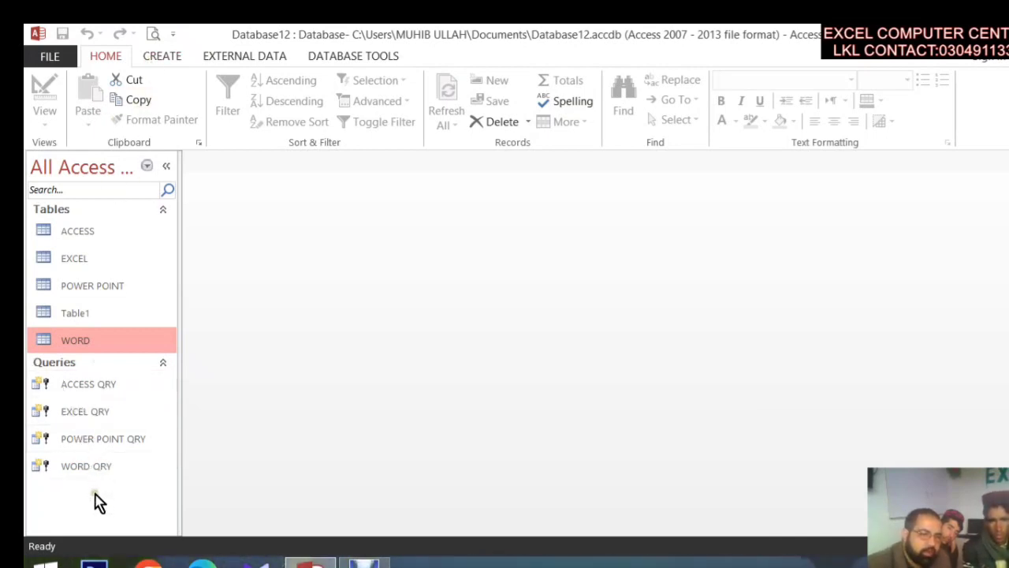
# Delete all four make-table queries: ACCESS QRY, EXCEL QRY, POWER POINT QRY and WORD QRY.
pyautogui.click(102, 387)
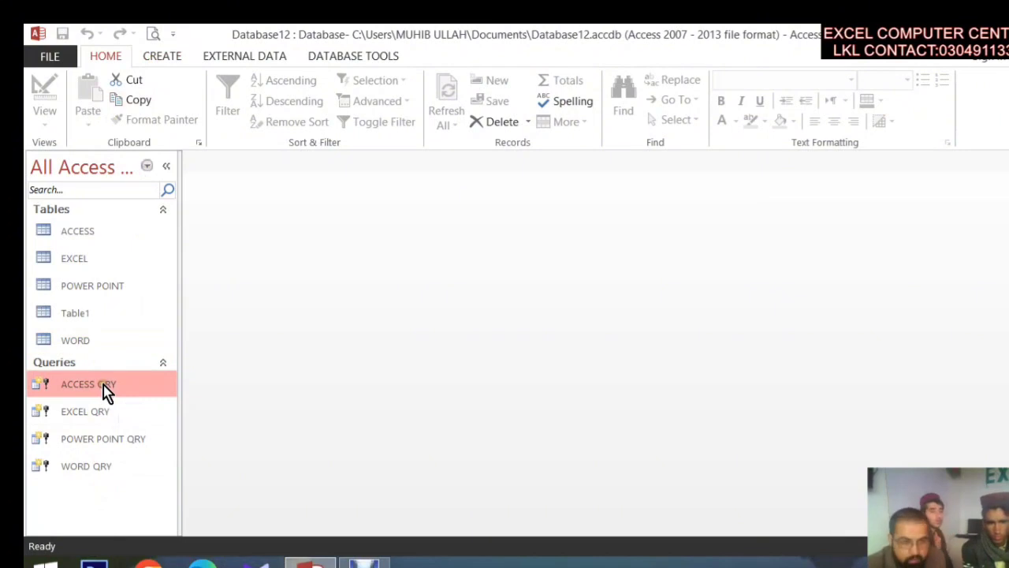
pyautogui.press('Delete')
pyautogui.click(464, 357)
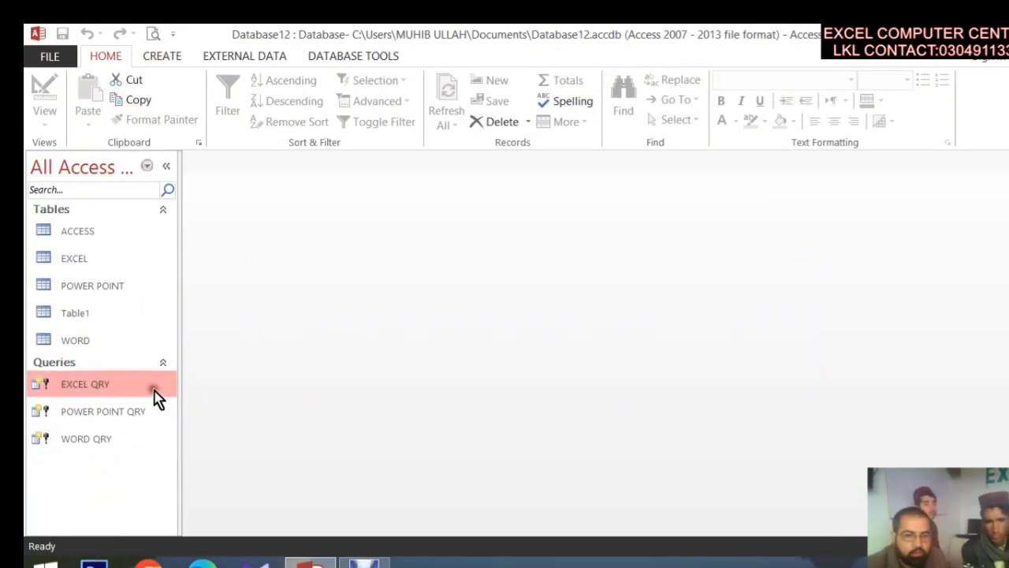
pyautogui.press('Delete')
pyautogui.click(465, 357)
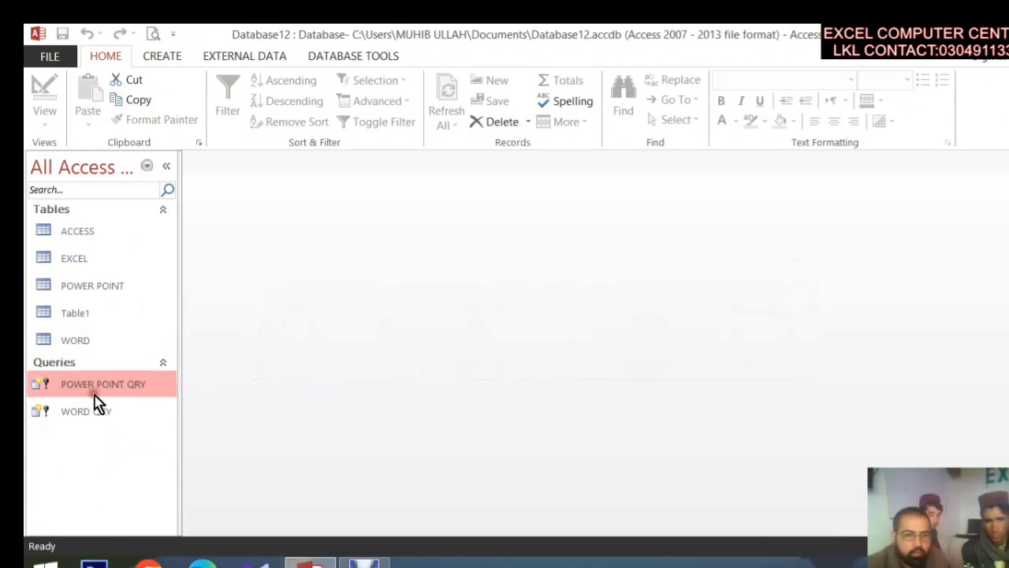
pyautogui.press('Delete')
pyautogui.click(463, 359)
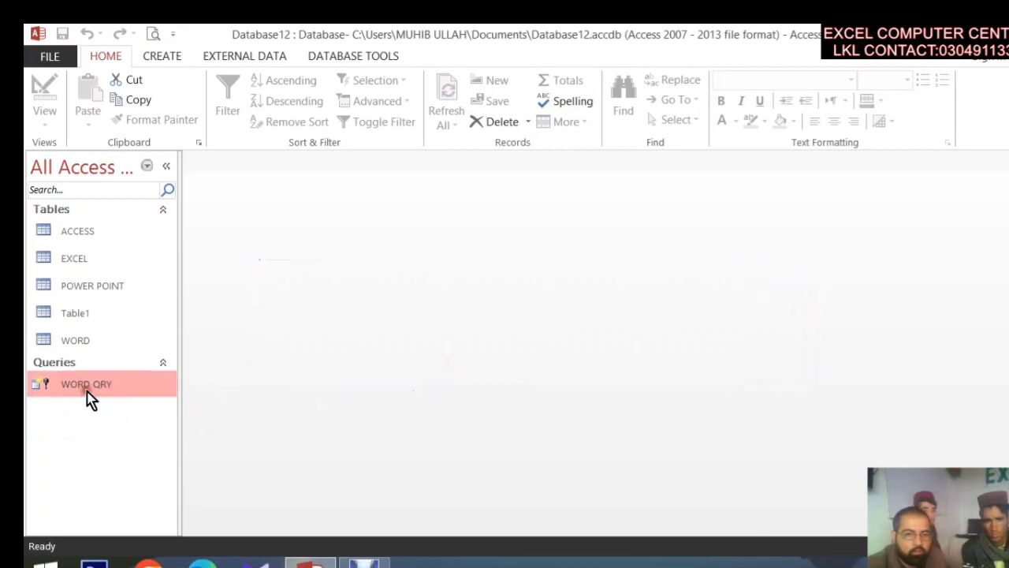
pyautogui.press('Delete')
pyautogui.click(468, 360)
# Delete the WORD, Table1 and POWER POINT tables from the database, keeping ACCESS and EXCEL.
pyautogui.click(129, 340)
pyautogui.press('Delete')
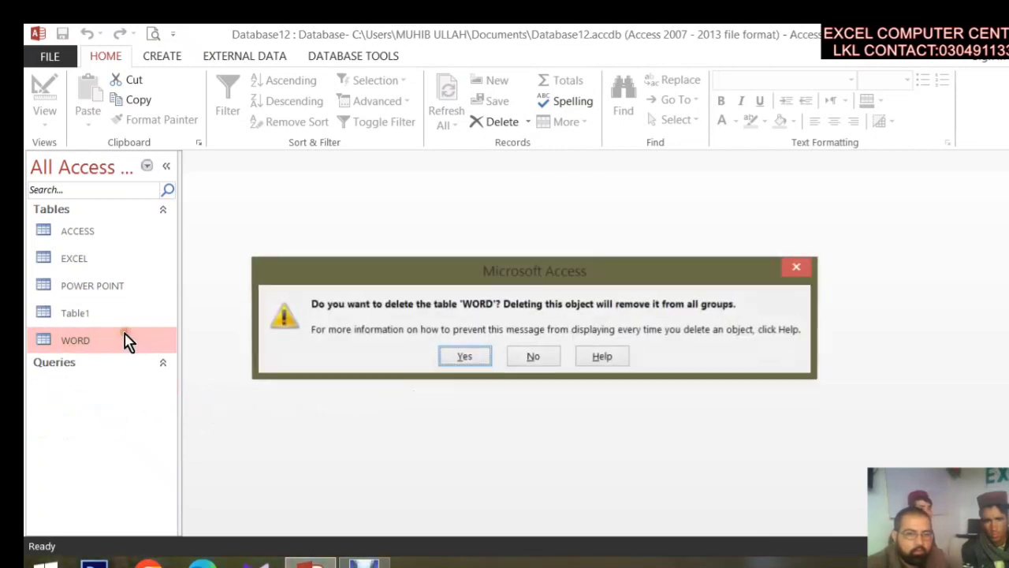
pyautogui.click(466, 359)
pyautogui.click(135, 311)
pyautogui.press('Delete')
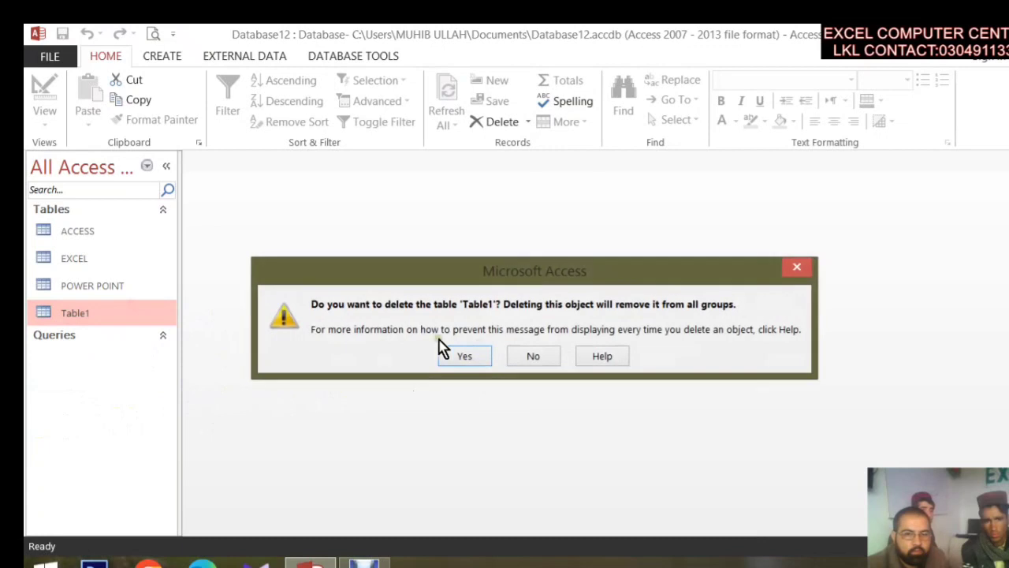
pyautogui.click(469, 361)
pyautogui.click(106, 288)
pyautogui.press('Delete')
pyautogui.click(462, 355)
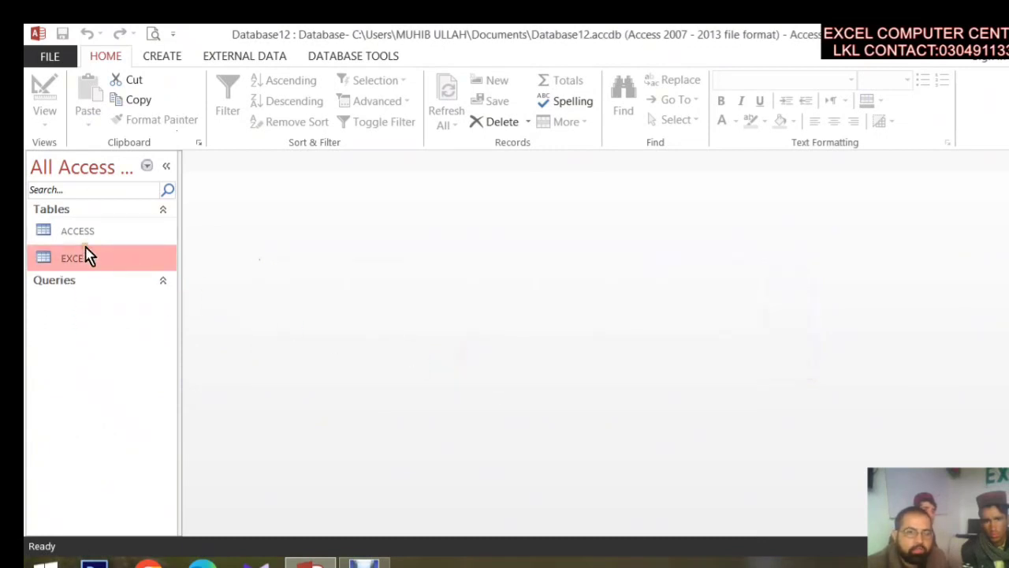
# Create a new query in design view based on the EXCEL table and add all its fields to the design grid.
pyautogui.click(154, 59)
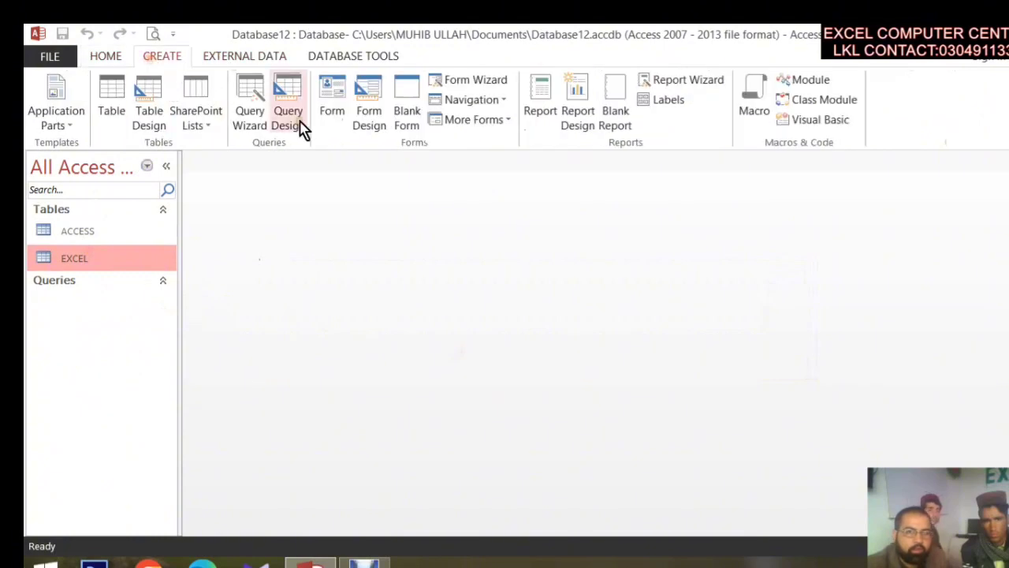
pyautogui.click(306, 128)
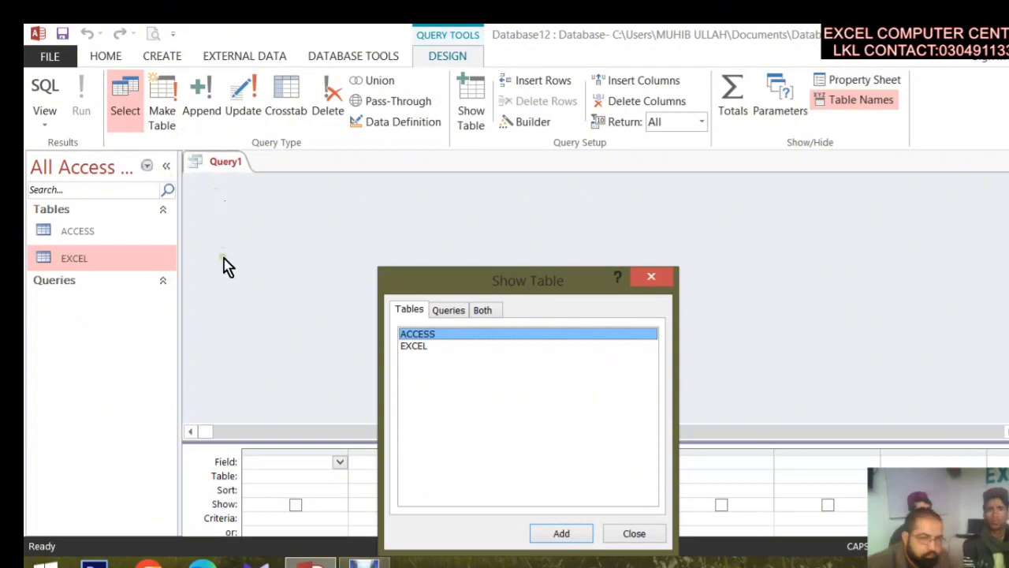
pyautogui.click(425, 346)
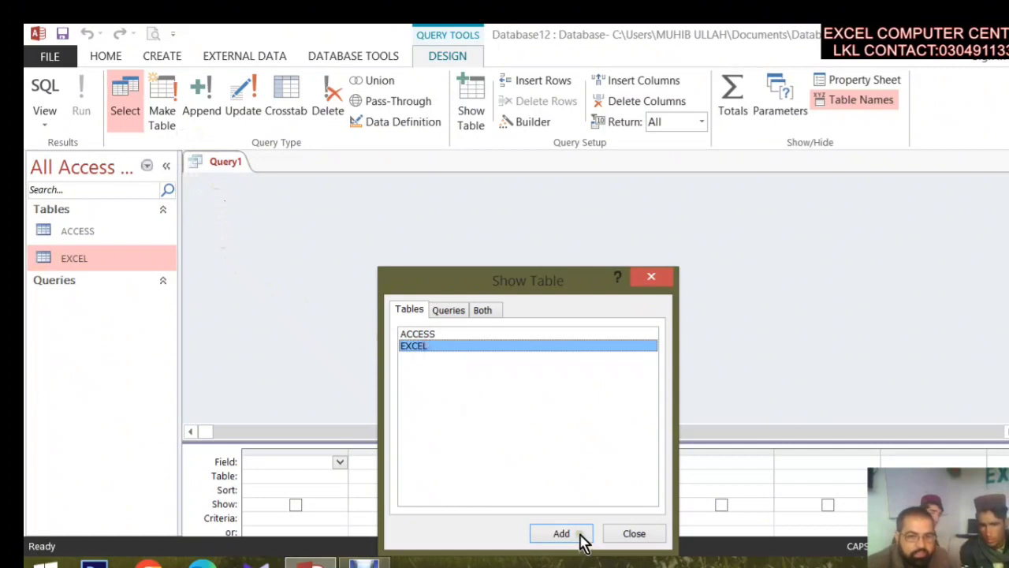
pyautogui.click(580, 540)
pyautogui.click(635, 535)
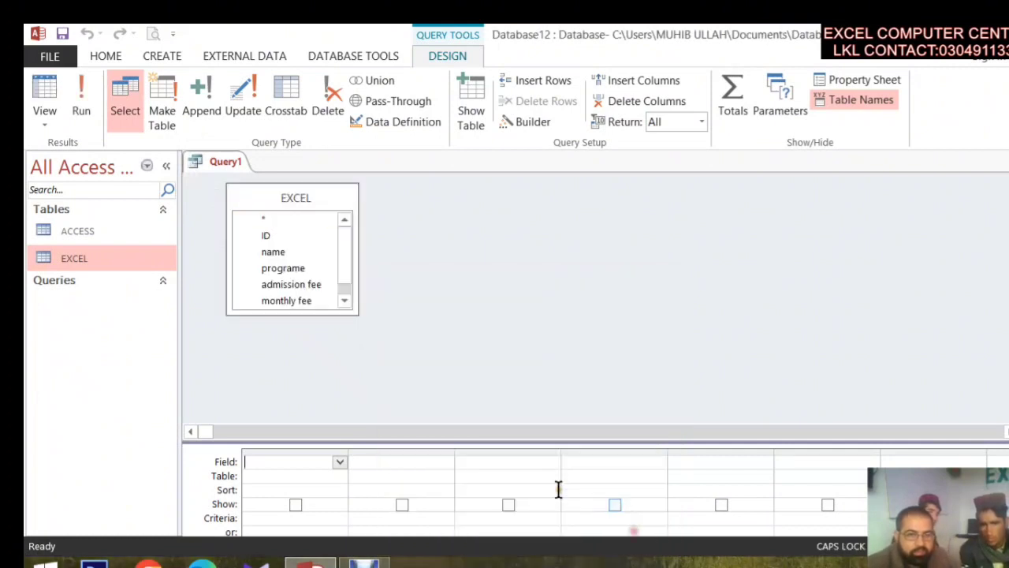
pyautogui.doubleClick(309, 199)
pyautogui.moveTo(292, 228); pyautogui.dragTo(314, 469)
# Turn the query into an append query that targets the EXCEL table in the current database.
pyautogui.click(196, 110)
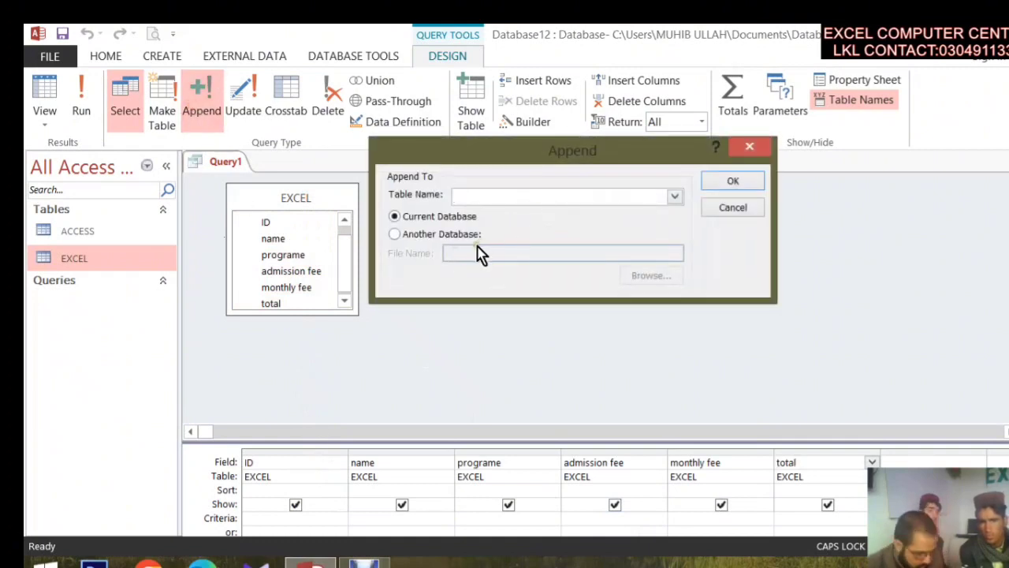
pyautogui.write('EXCEL')
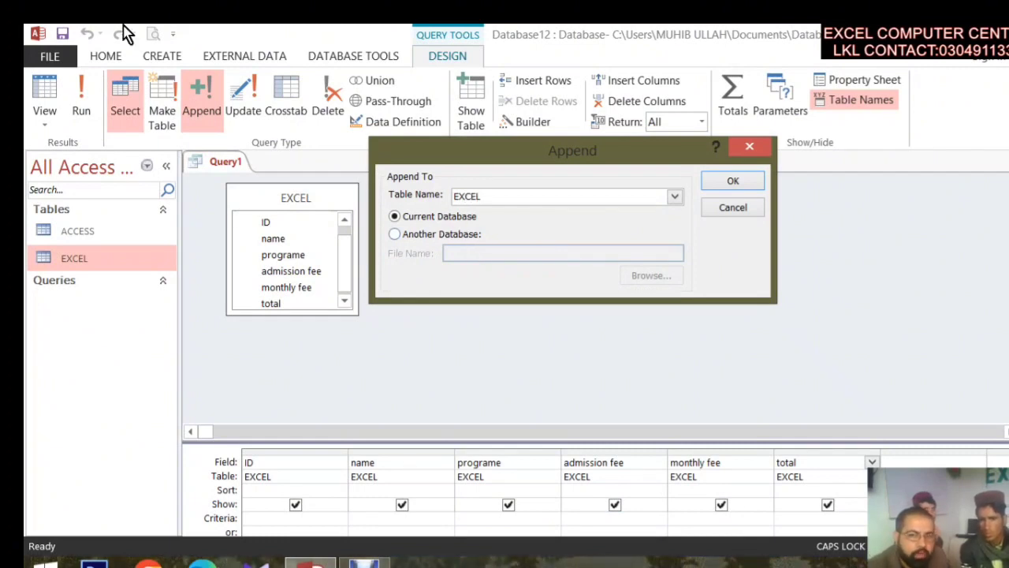
pyautogui.click(748, 182)
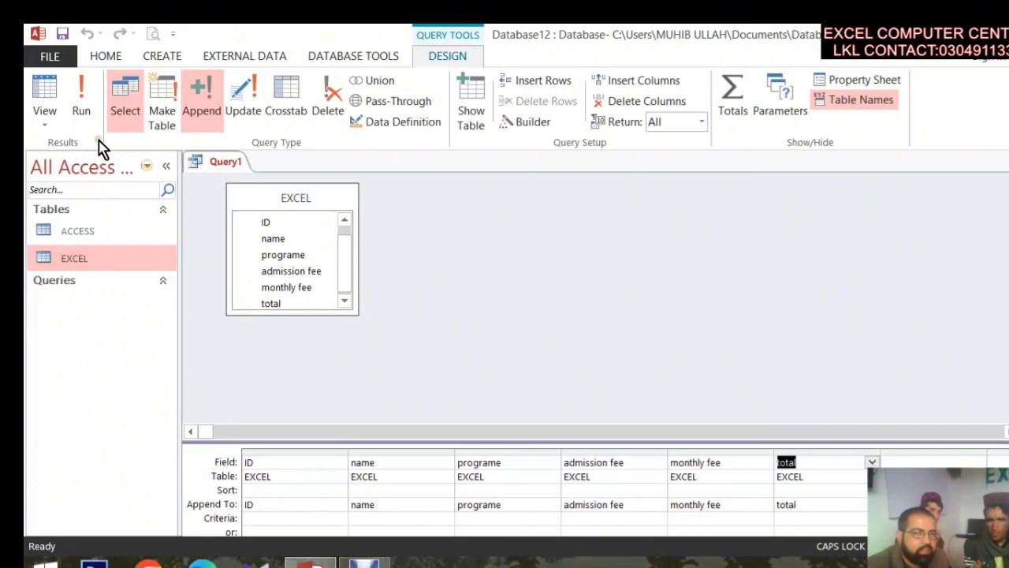
# Run the append query on the EXCEL table eight times in a row, accepting the appended rows each time.
pyautogui.click(93, 114)
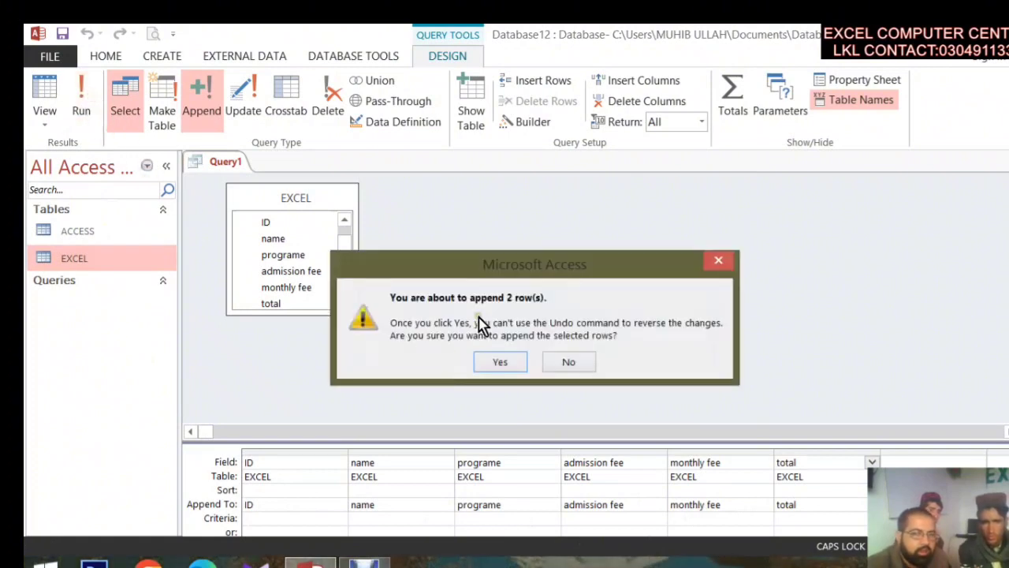
pyautogui.moveTo(536, 276); pyautogui.dragTo(409, 167)
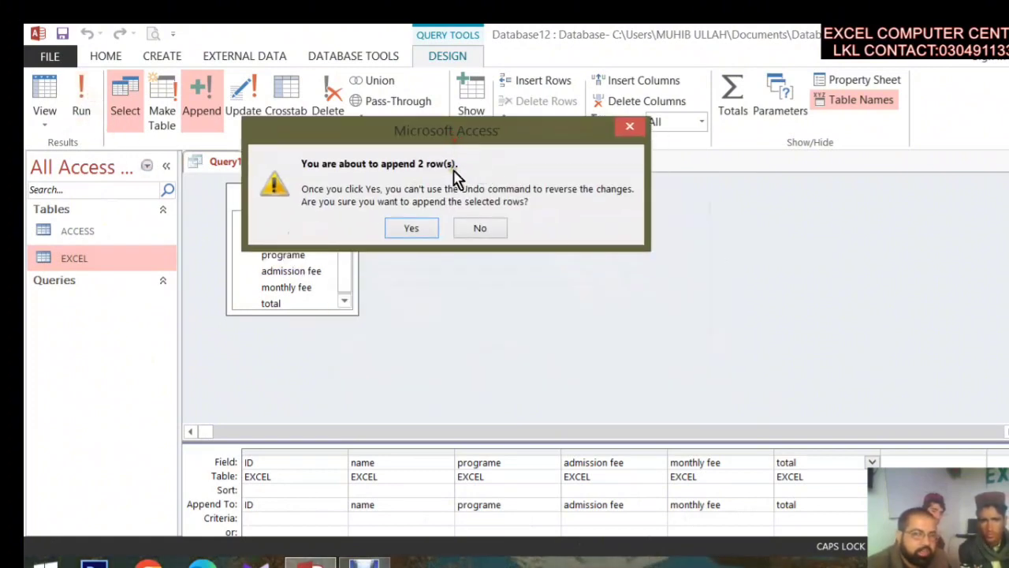
pyautogui.click(416, 233)
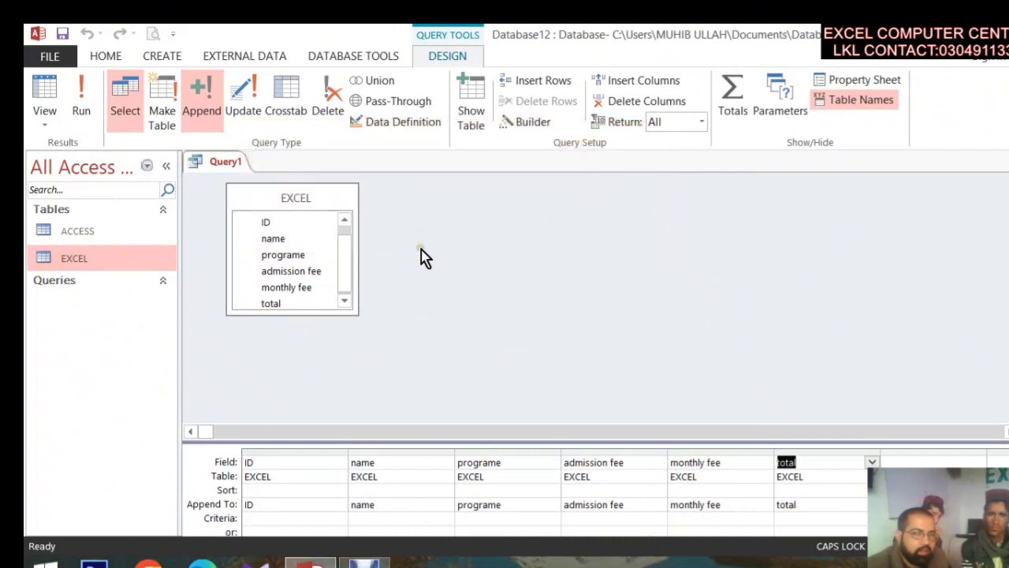
pyautogui.click(84, 114)
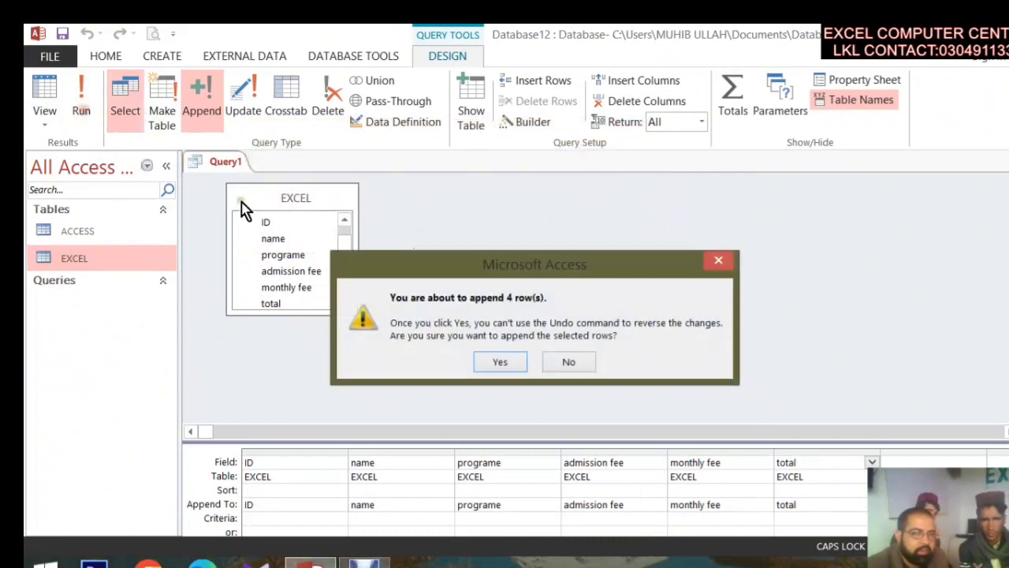
pyautogui.click(507, 360)
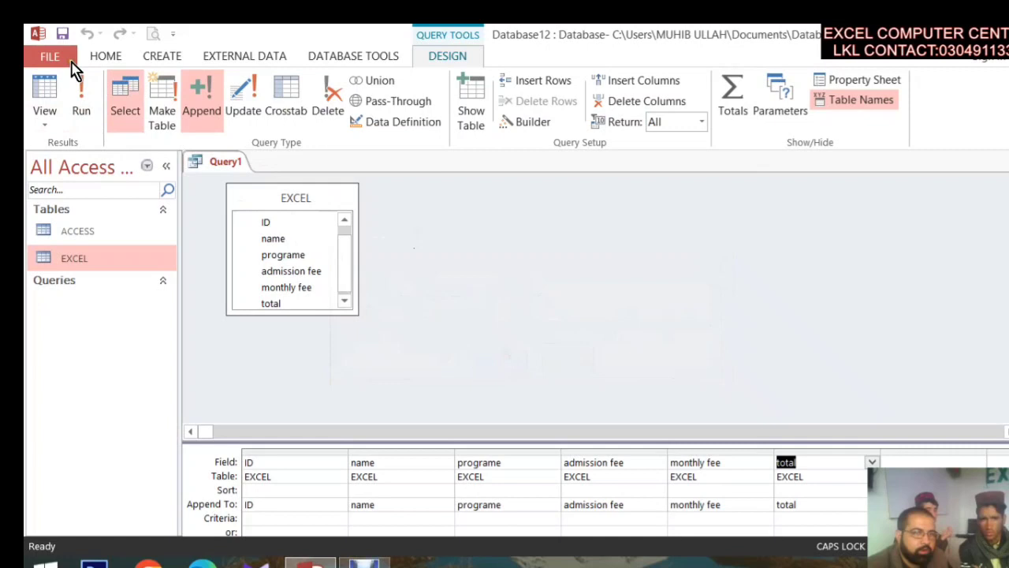
pyautogui.click(81, 91)
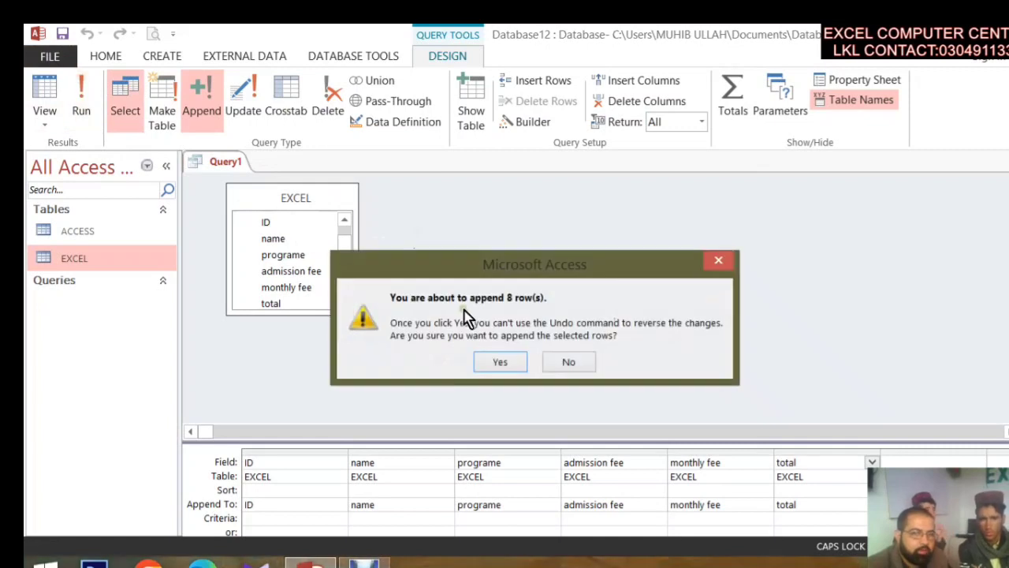
pyautogui.click(500, 368)
pyautogui.click(84, 111)
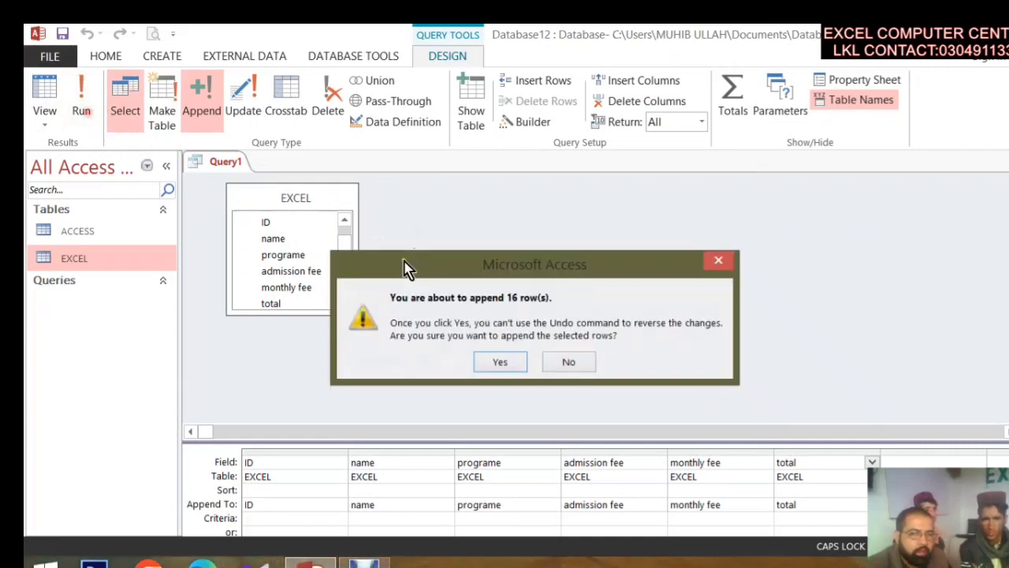
pyautogui.click(495, 363)
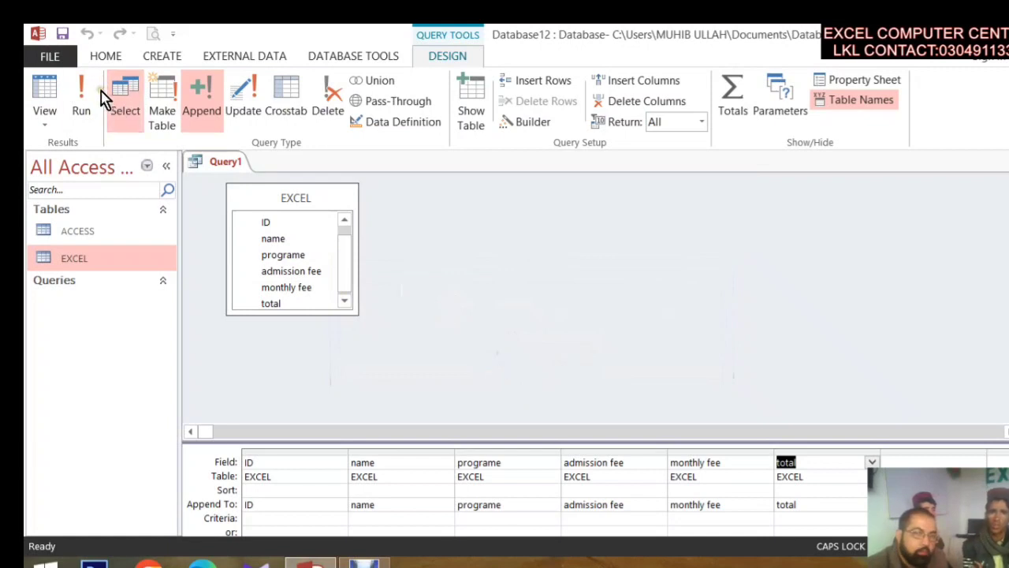
pyautogui.click(81, 102)
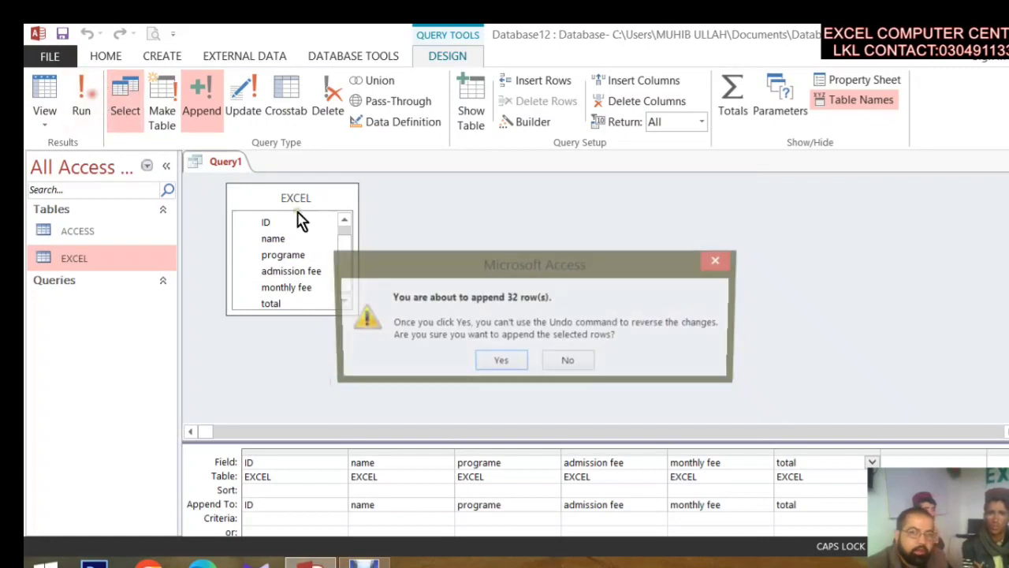
pyautogui.click(507, 362)
pyautogui.click(74, 107)
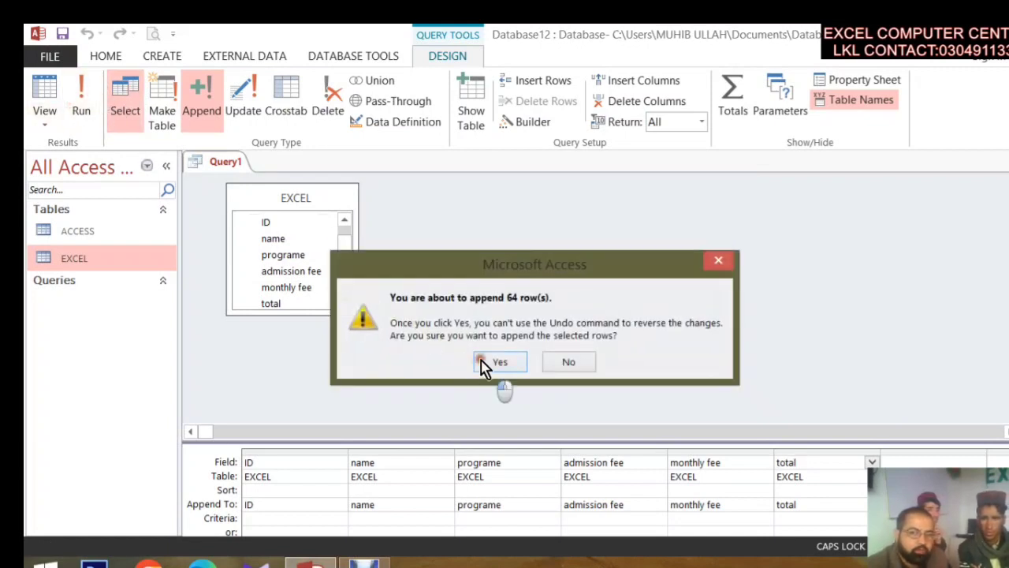
pyautogui.click(499, 362)
pyautogui.click(82, 110)
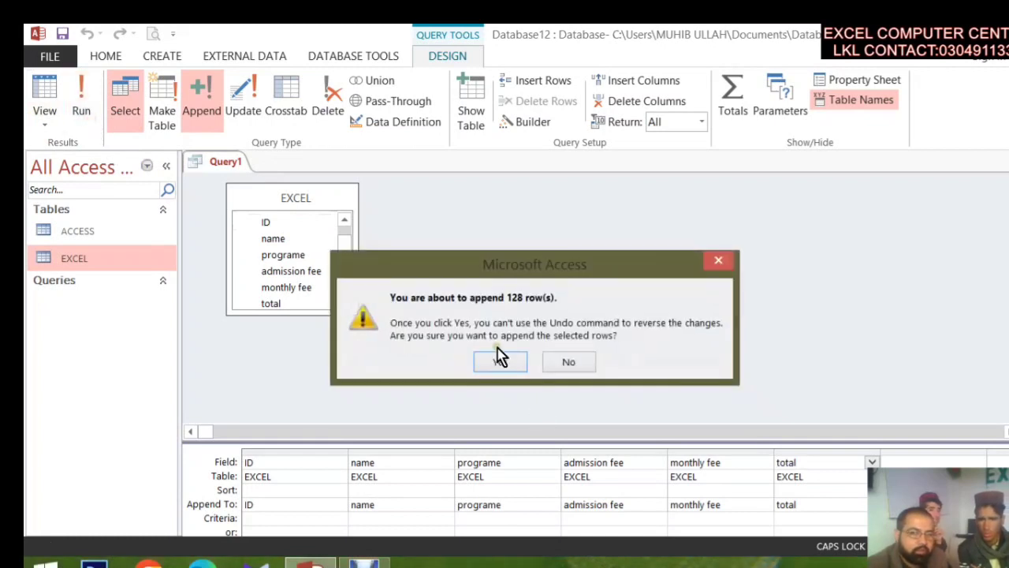
pyautogui.click(495, 359)
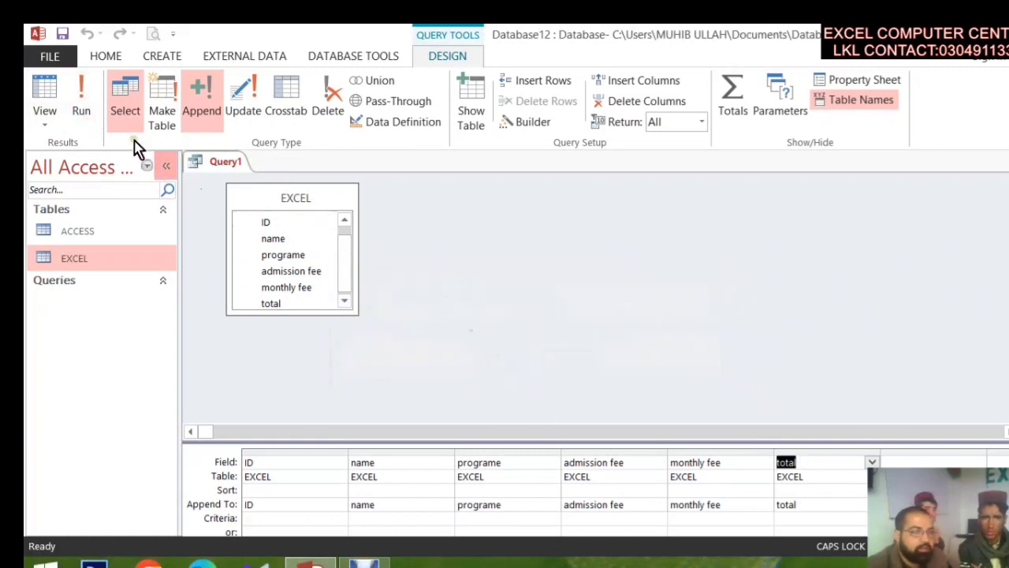
pyautogui.click(81, 106)
pyautogui.click(503, 362)
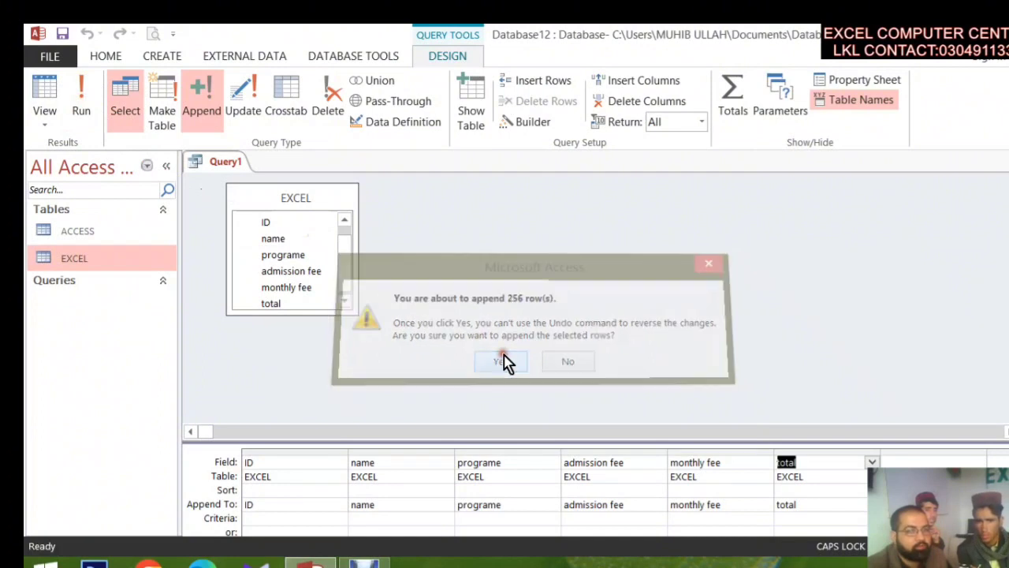
# Open the EXCEL table to examine the appended records throughout the datasheet, and close it.
pyautogui.doubleClick(106, 255)
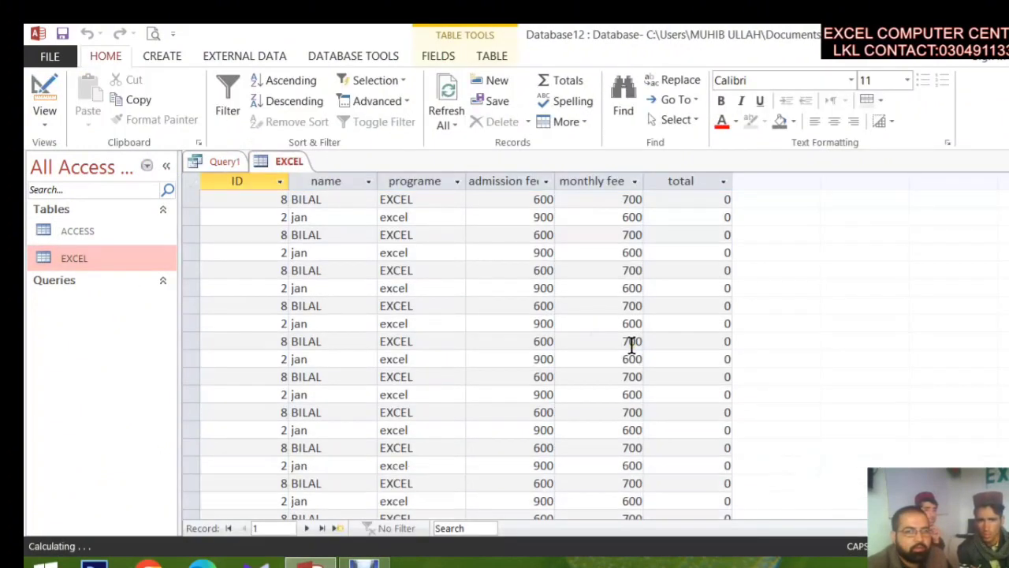
pyautogui.scroll(-3, 621, 333)
pyautogui.scroll(-3, 621, 323)
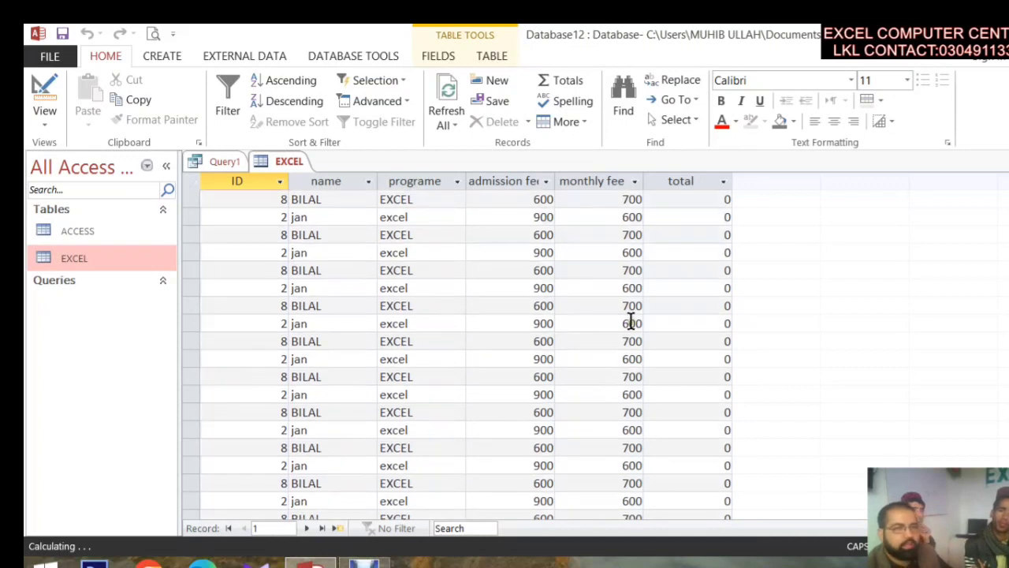
pyautogui.scroll(-1, 632, 317)
pyautogui.scroll(-1, 635, 319)
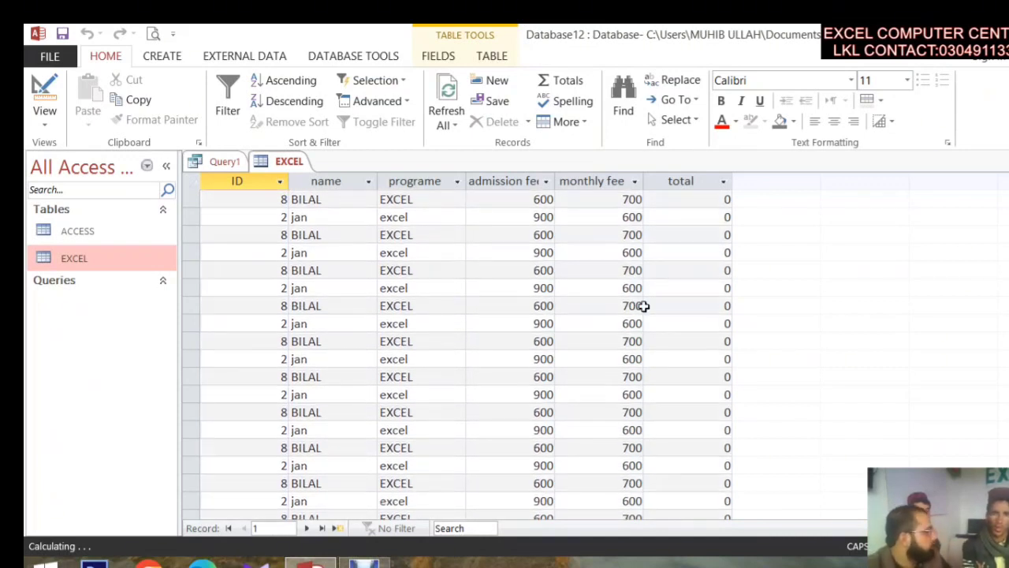
pyautogui.scroll(-4, 643, 307)
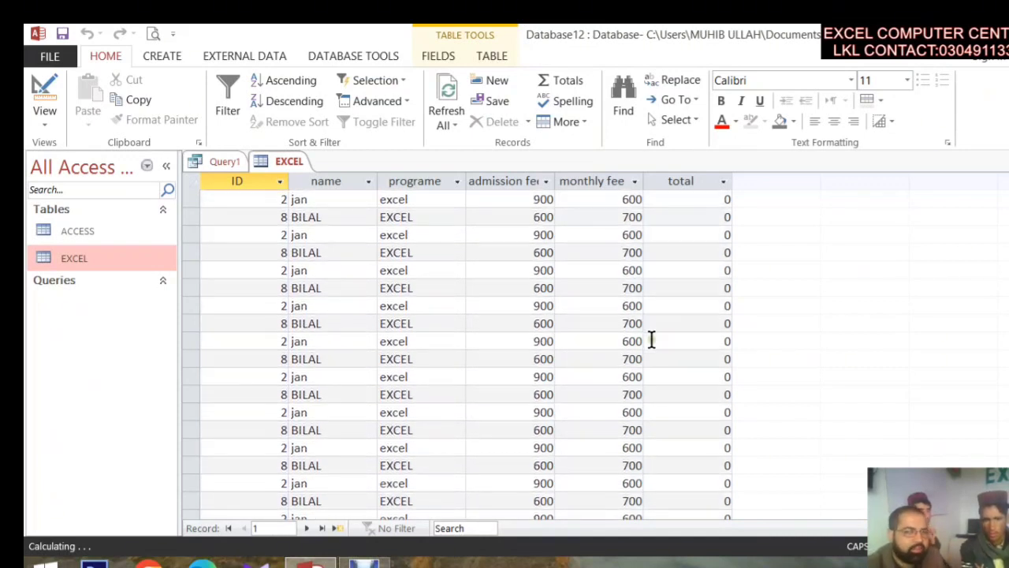
pyautogui.scroll(-1, 617, 334)
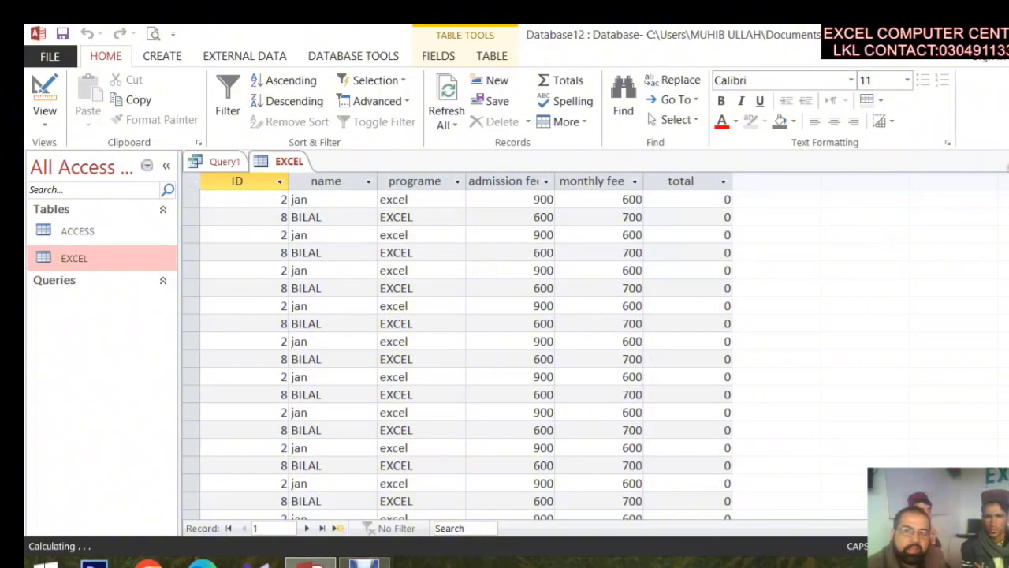
pyautogui.hotkey('ctrl', 'w')
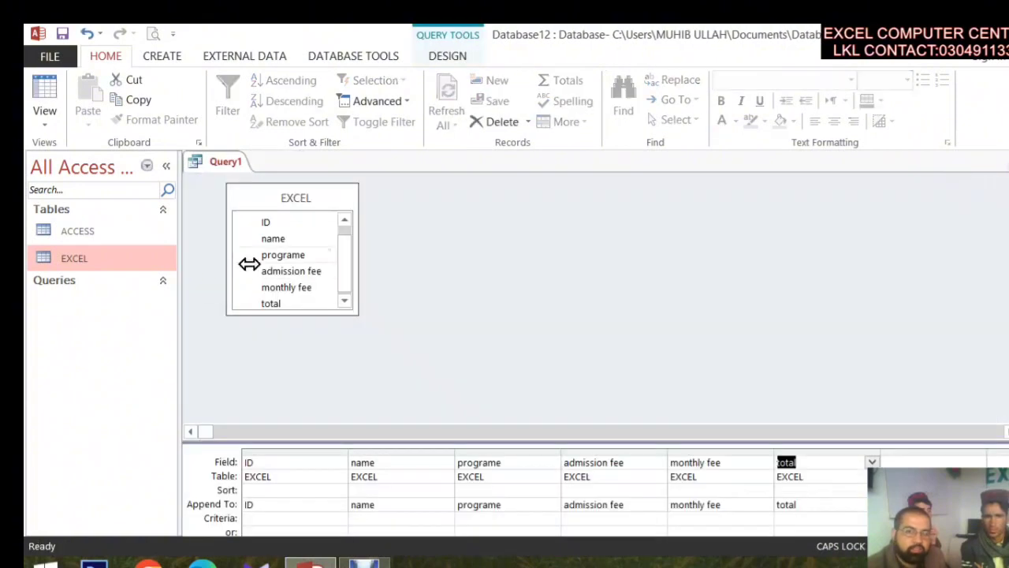
# Replace the EXCEL table in the query design with the ACCESS table.
pyautogui.click(290, 207)
pyautogui.rightClick(293, 208)
pyautogui.click(340, 221)
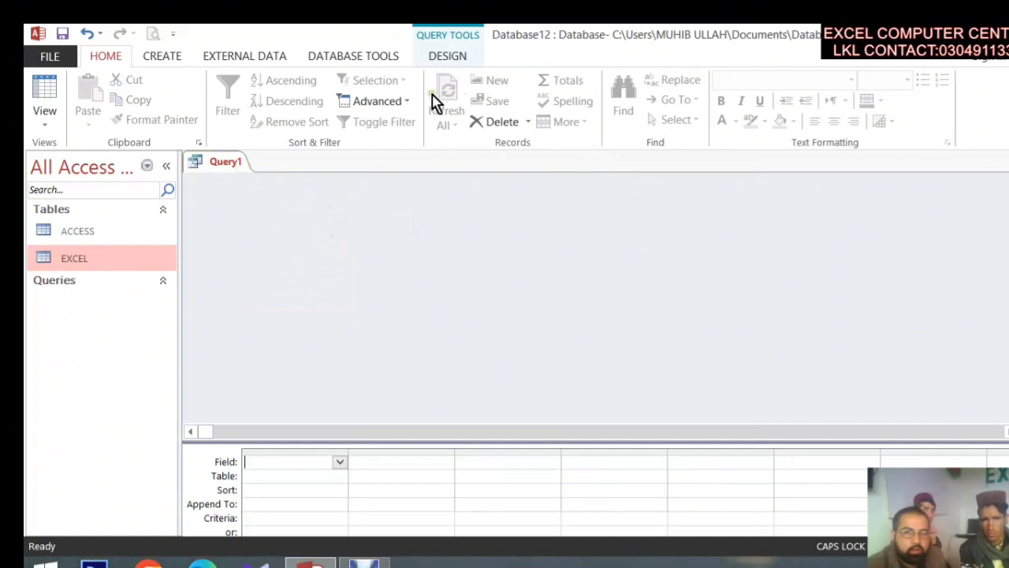
pyautogui.click(436, 57)
pyautogui.click(460, 120)
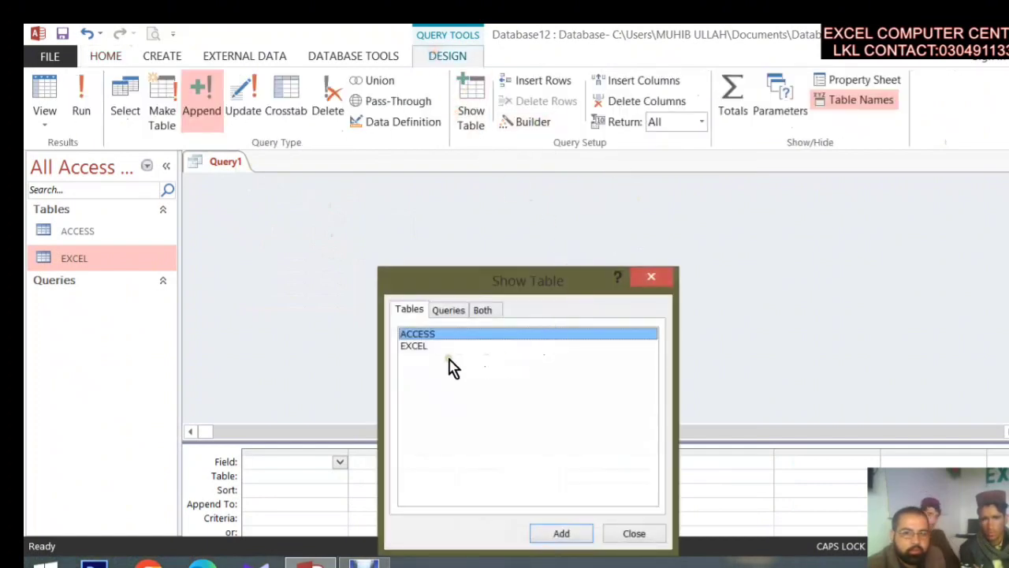
pyautogui.click(428, 346)
pyautogui.click(430, 335)
pyautogui.click(561, 534)
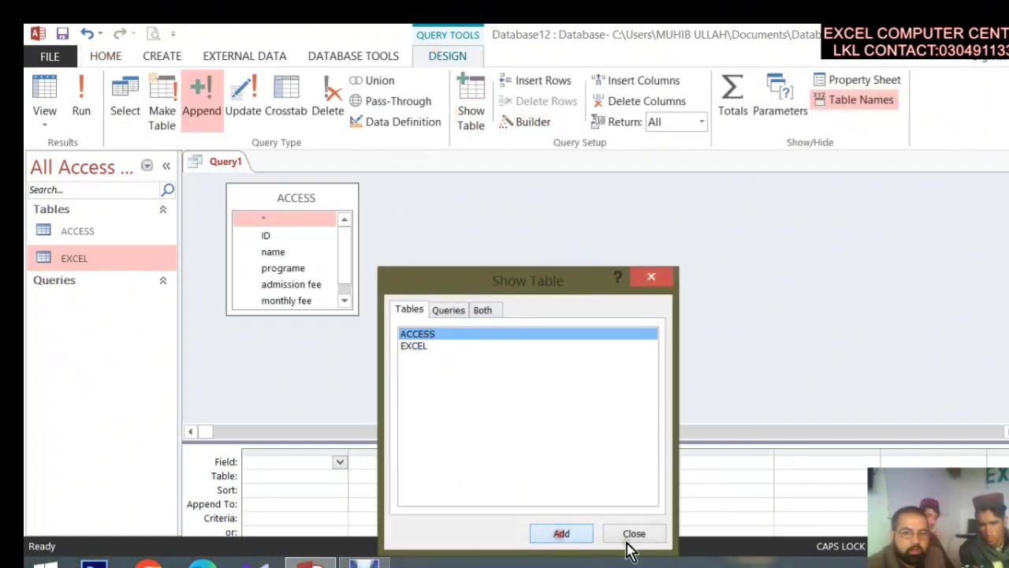
pyautogui.click(630, 536)
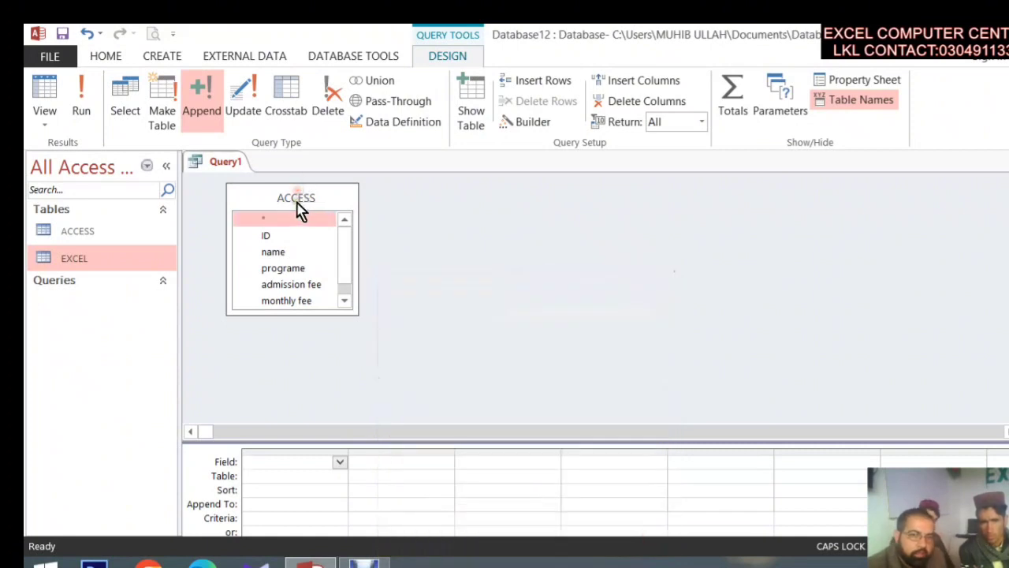
# Add all fields of the ACCESS table to the design grid and set ACCESS in the current database as the append target.
pyautogui.doubleClick(298, 199)
pyautogui.moveTo(299, 234); pyautogui.dragTo(295, 465)
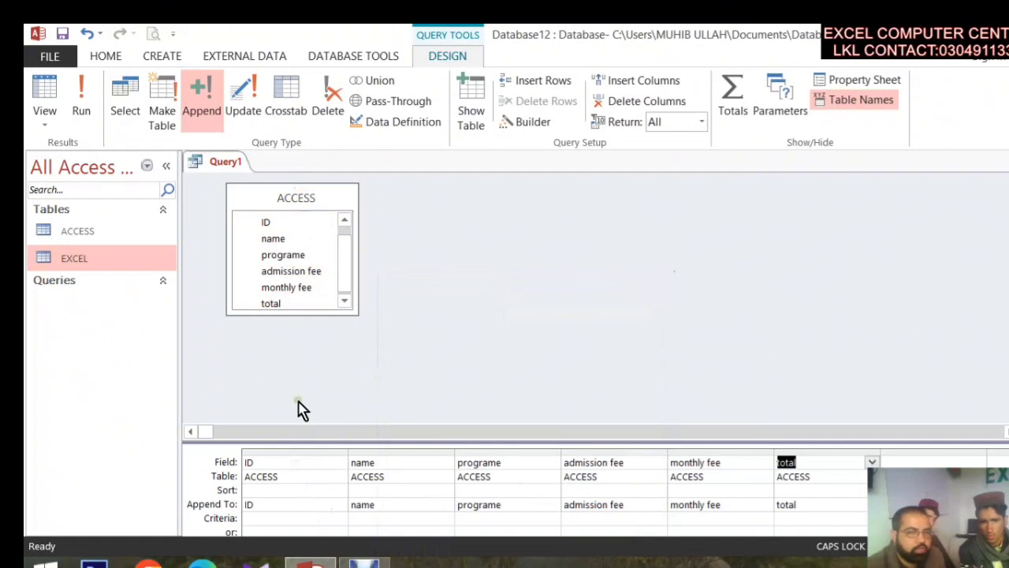
pyautogui.click(206, 101)
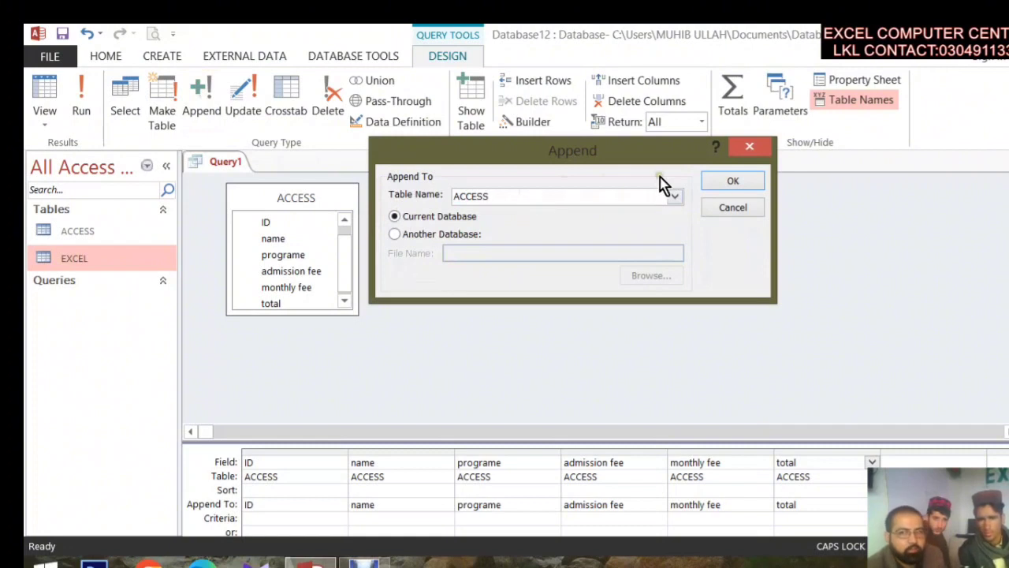
pyautogui.click(732, 186)
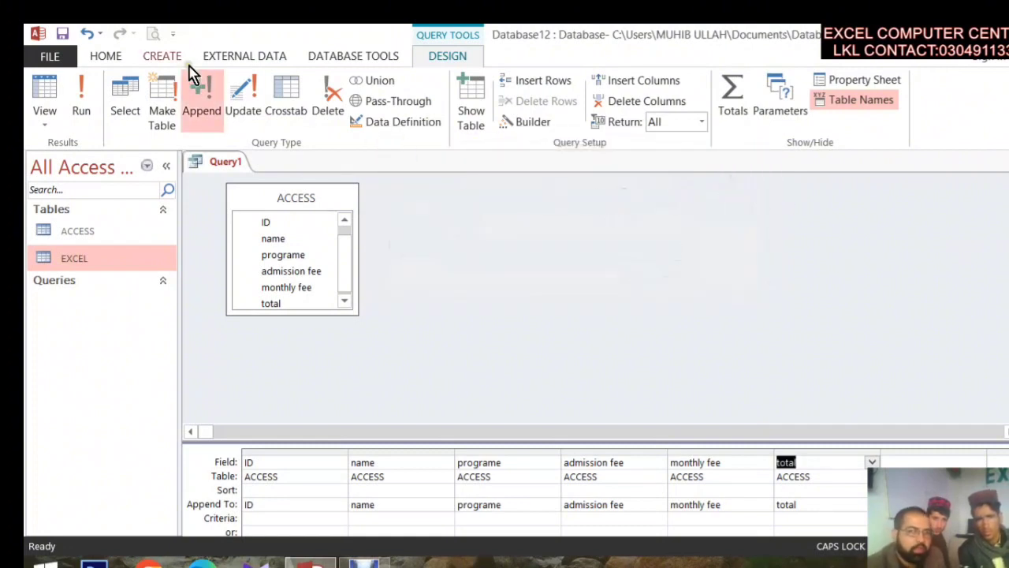
# Run the append query on the ACCESS table six times in a row, accepting the appended rows each time.
pyautogui.click(83, 107)
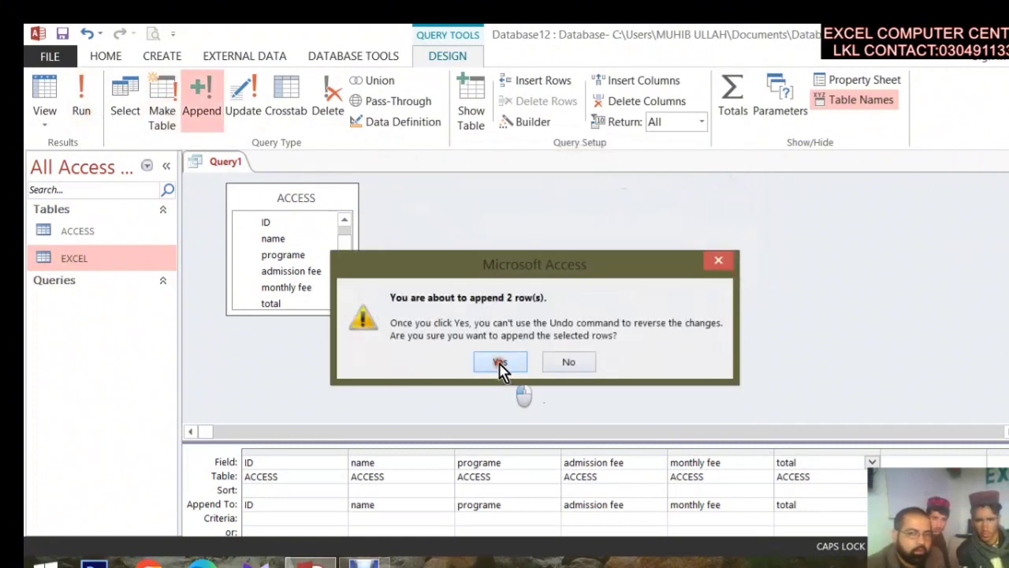
pyautogui.click(500, 365)
pyautogui.click(82, 111)
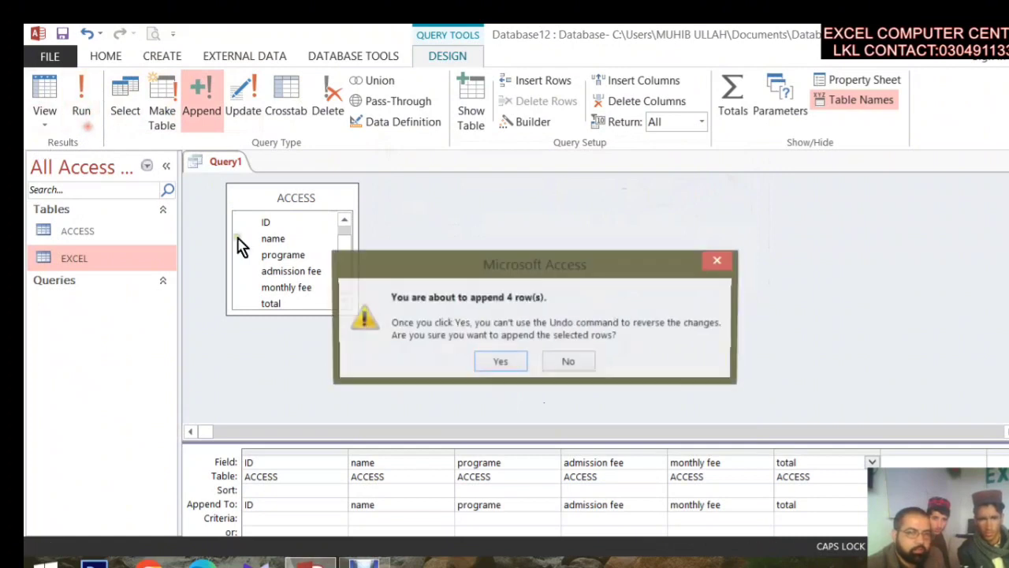
pyautogui.click(491, 371)
pyautogui.click(82, 104)
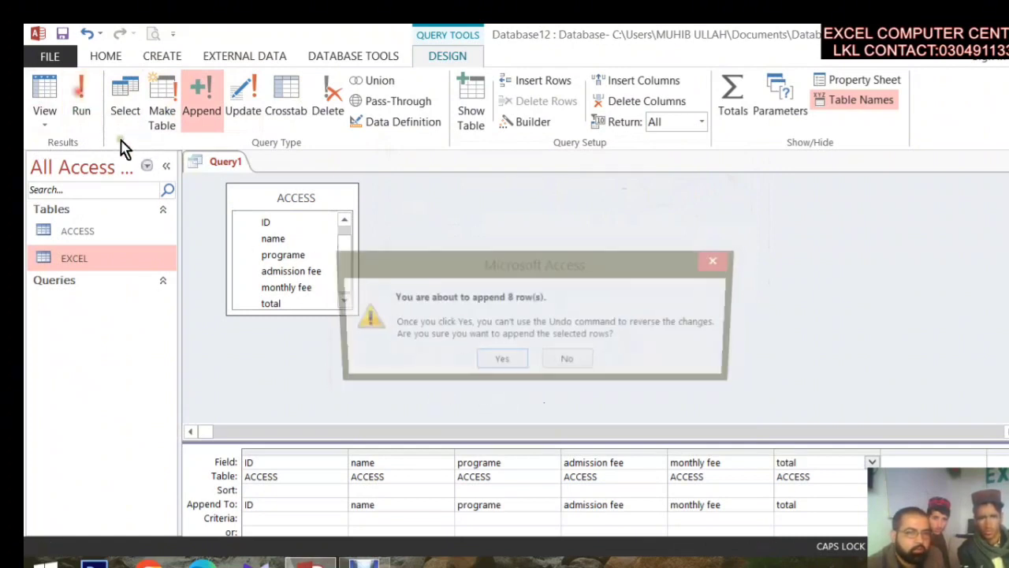
pyautogui.click(505, 366)
pyautogui.click(78, 107)
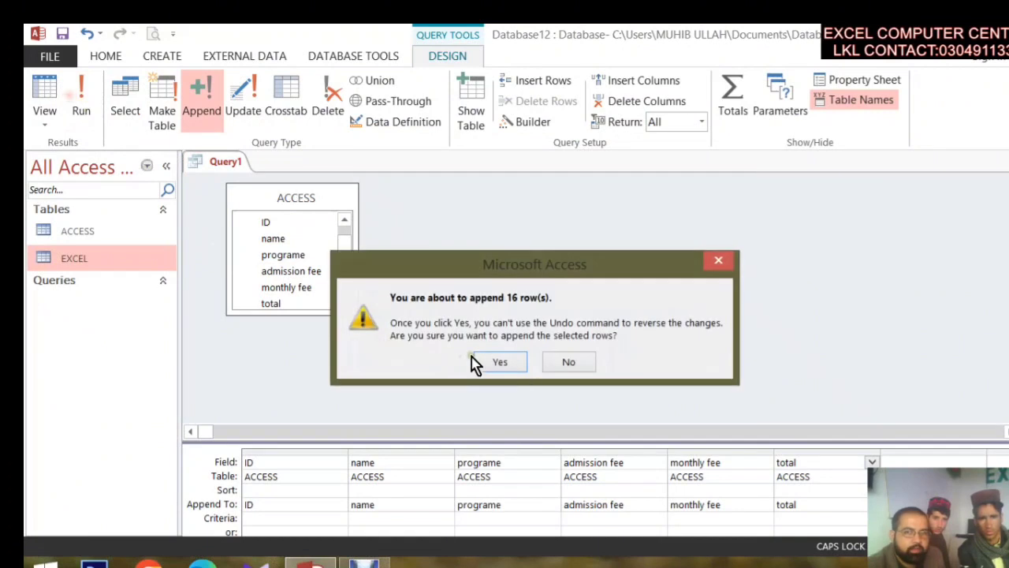
pyautogui.click(498, 364)
pyautogui.click(82, 101)
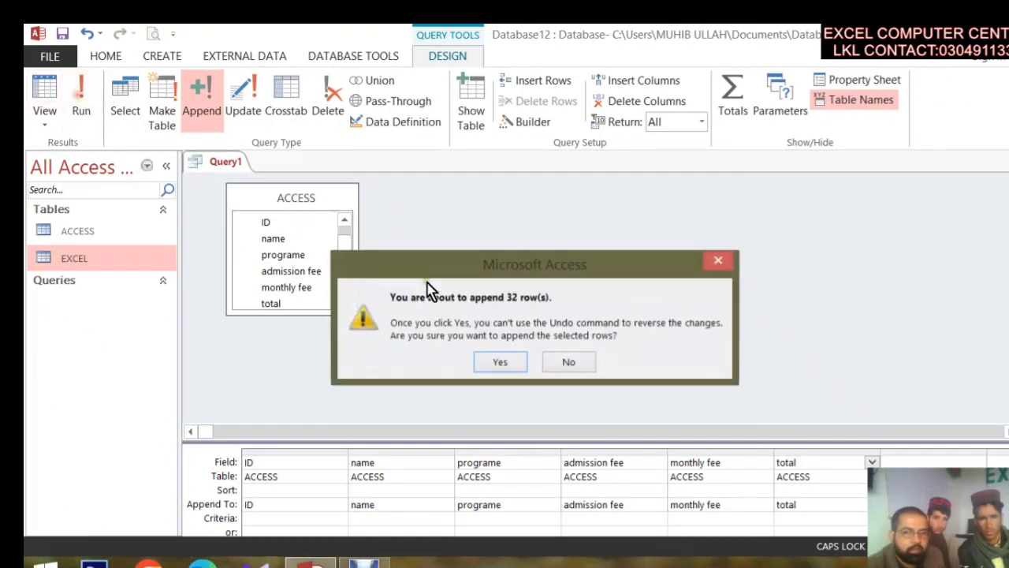
pyautogui.click(493, 363)
pyautogui.click(82, 107)
pyautogui.click(499, 365)
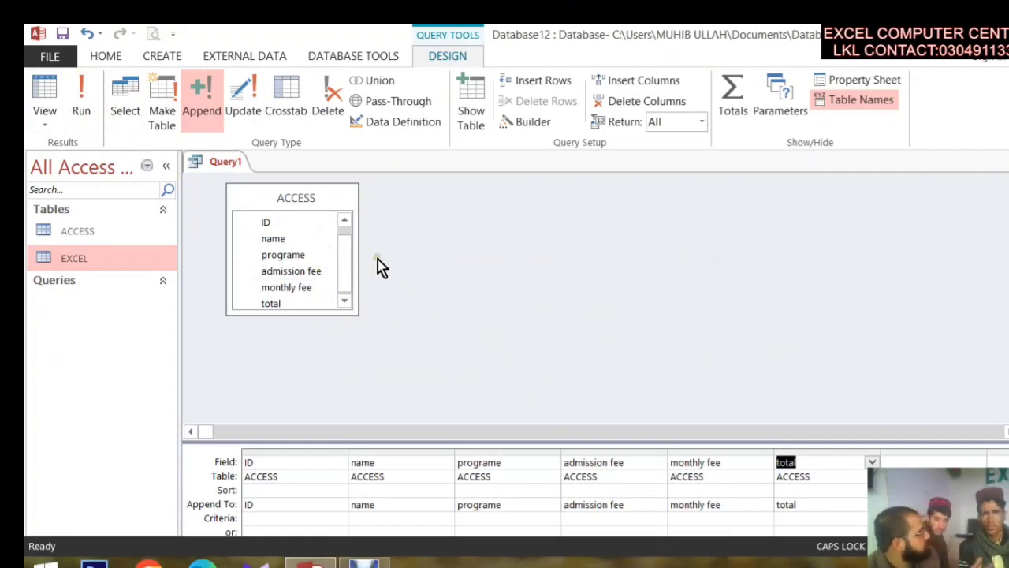
pyautogui.click(108, 57)
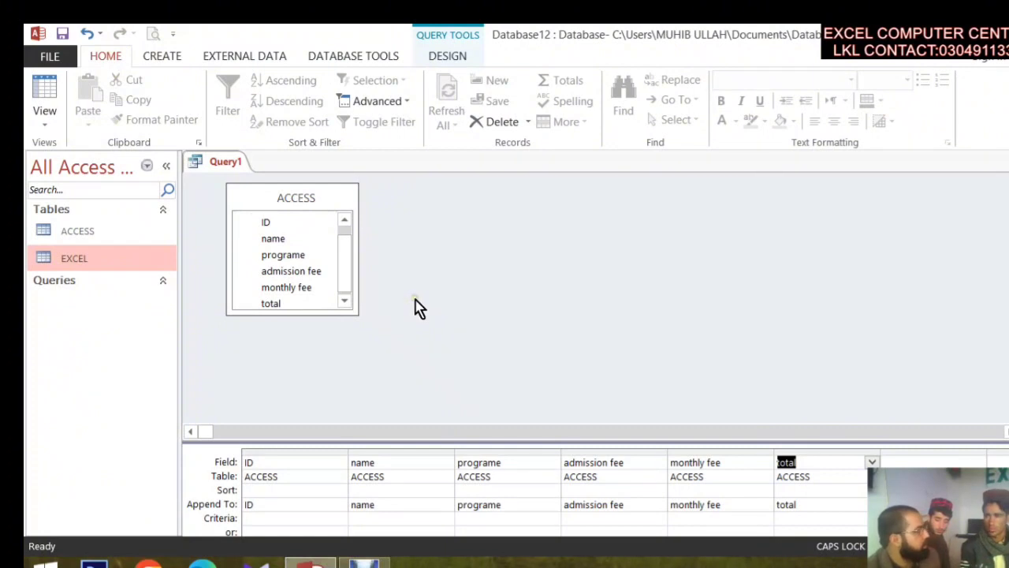
pyautogui.click(458, 52)
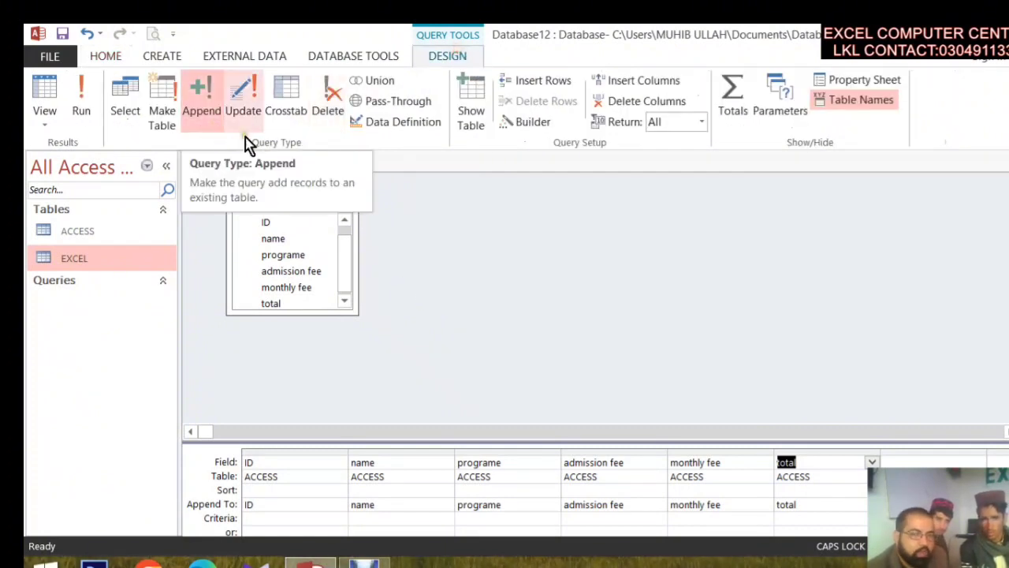
pyautogui.click(518, 328)
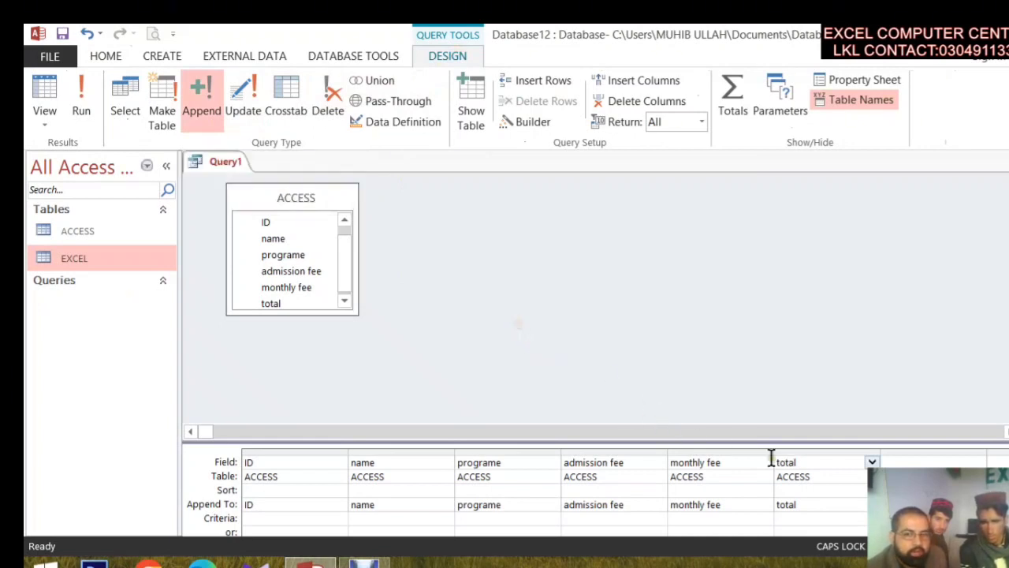
pyautogui.moveTo(286, 205)
pyautogui.mouseDown()
pyautogui.moveTo(296, 240)
pyautogui.moveTo(243, 198)
pyautogui.moveTo(286, 219)
pyautogui.mouseUp()
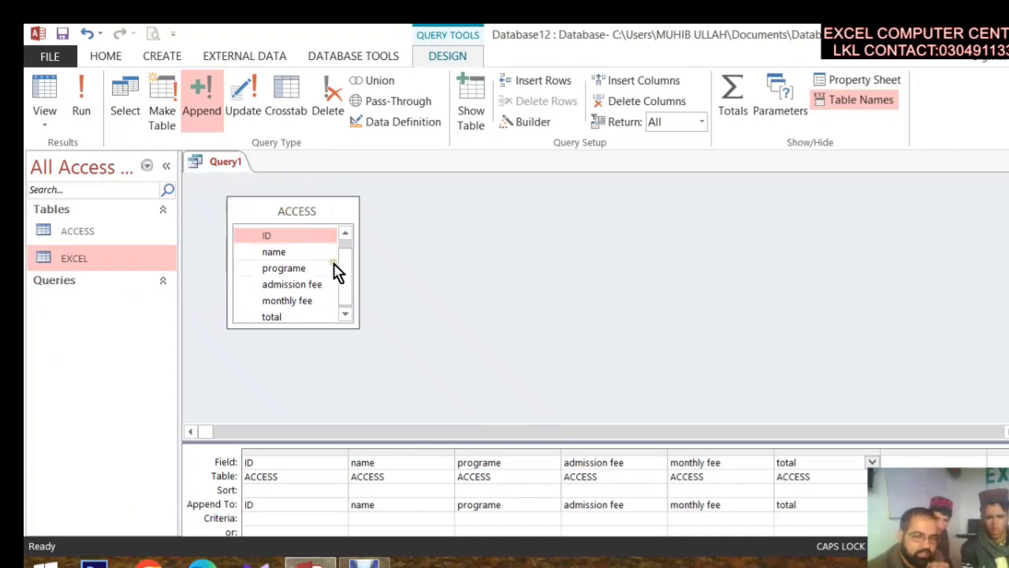
pyautogui.hotkey('ctrl', 'w')
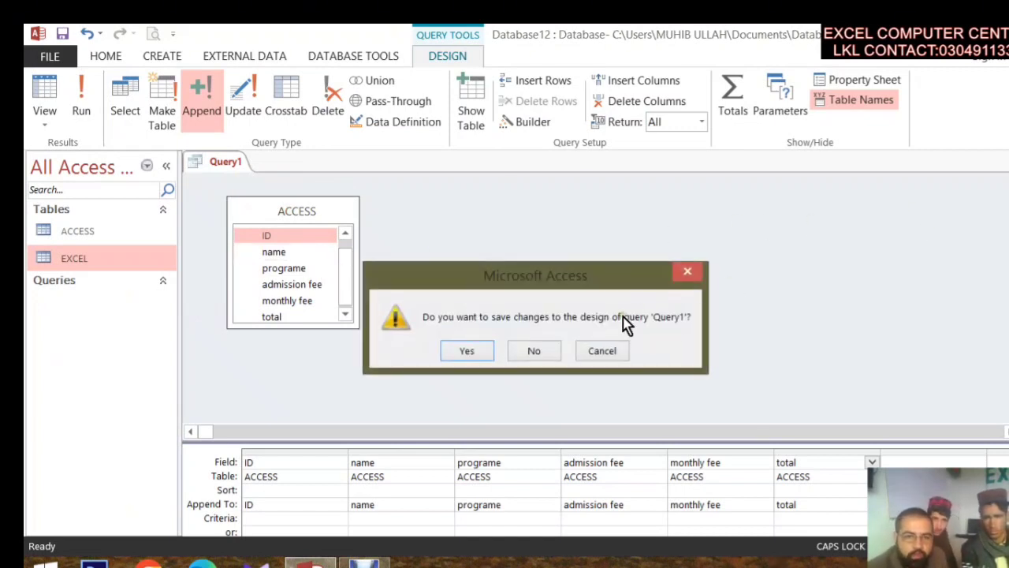
pyautogui.click(688, 272)
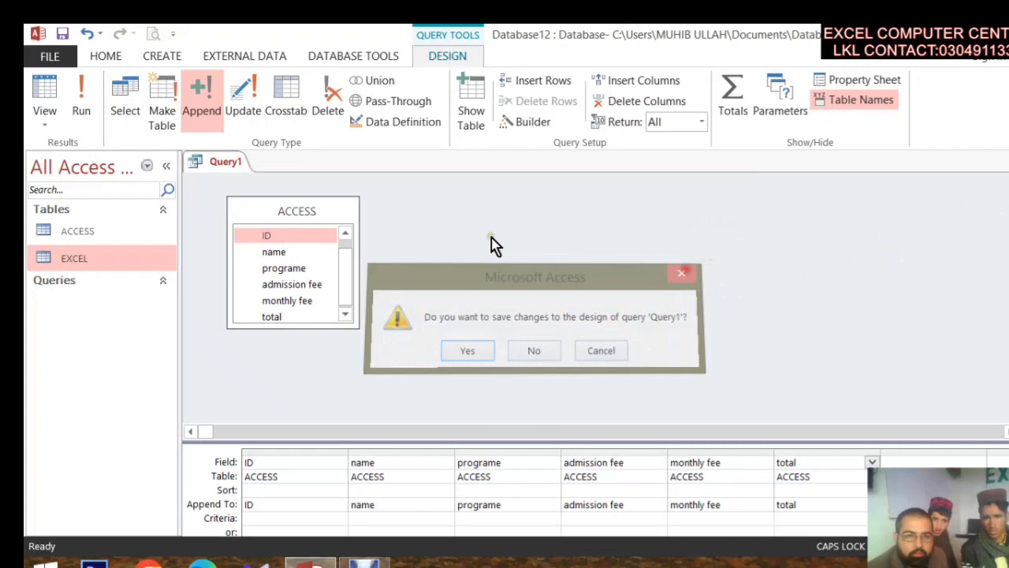
# Remove the ACCESS table from the query design and add the EXCEL table in its place.
pyautogui.rightClick(319, 214)
pyautogui.click(392, 223)
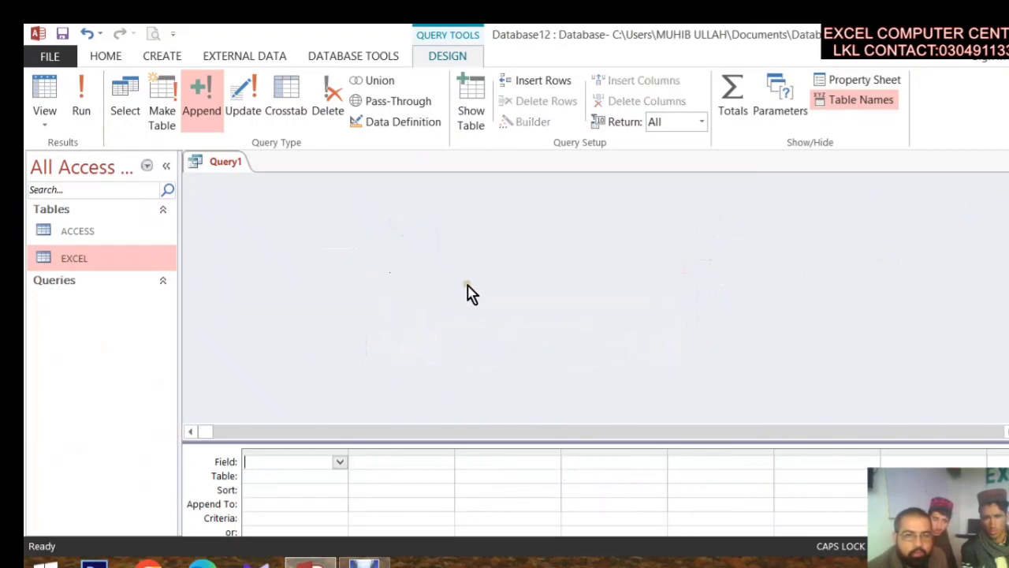
pyautogui.click(466, 108)
pyautogui.click(423, 346)
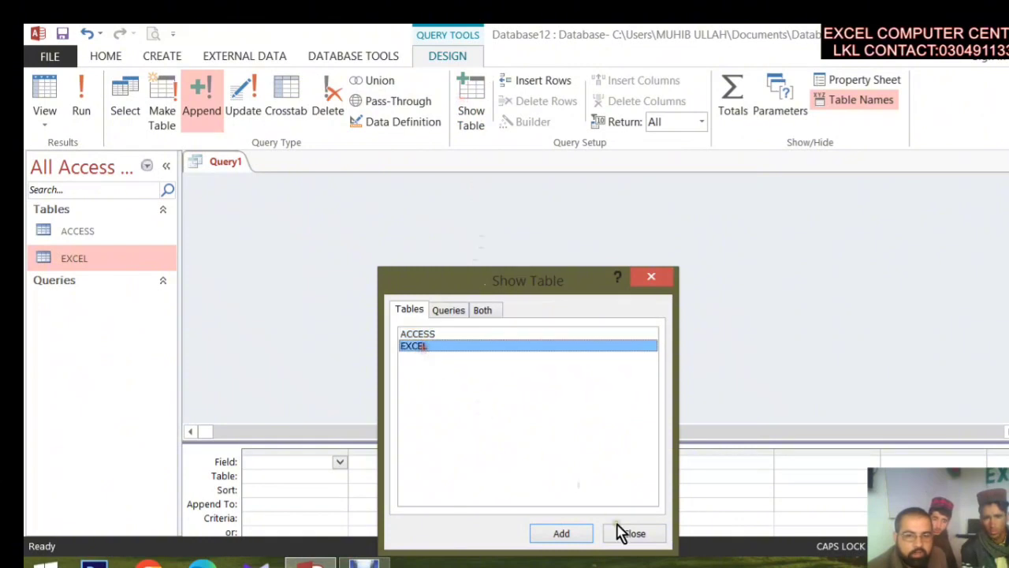
pyautogui.click(562, 533)
pyautogui.click(631, 535)
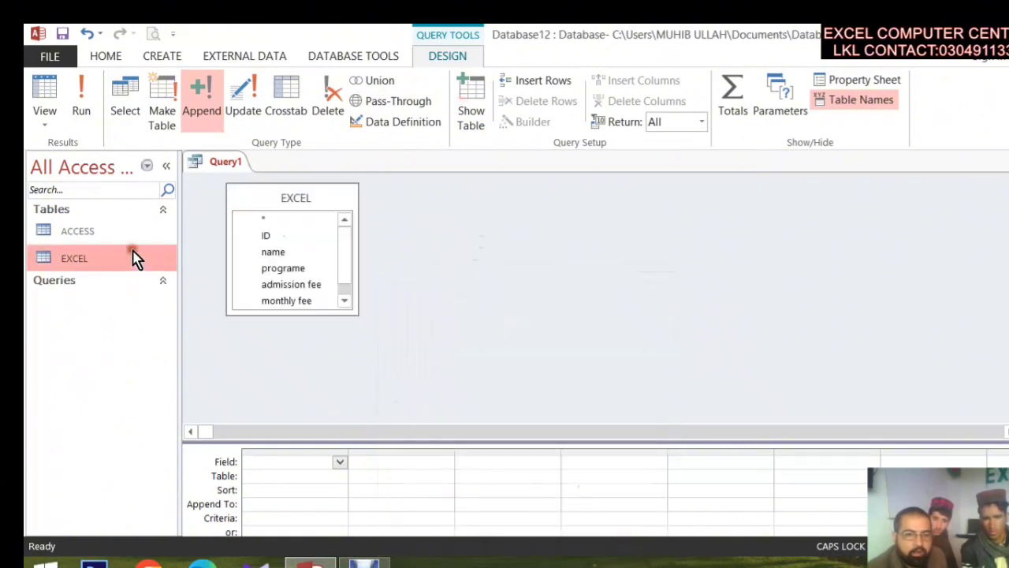
# Open the EXCEL table to examine the admission fee, monthly fee and total columns, and close it.
pyautogui.doubleClick(134, 259)
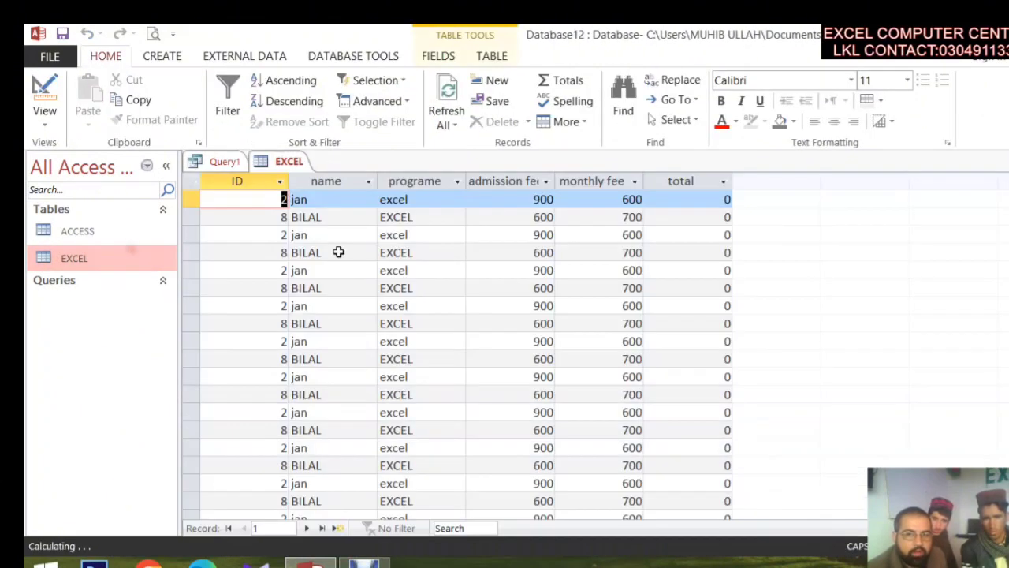
pyautogui.click(491, 197)
pyautogui.click(583, 197)
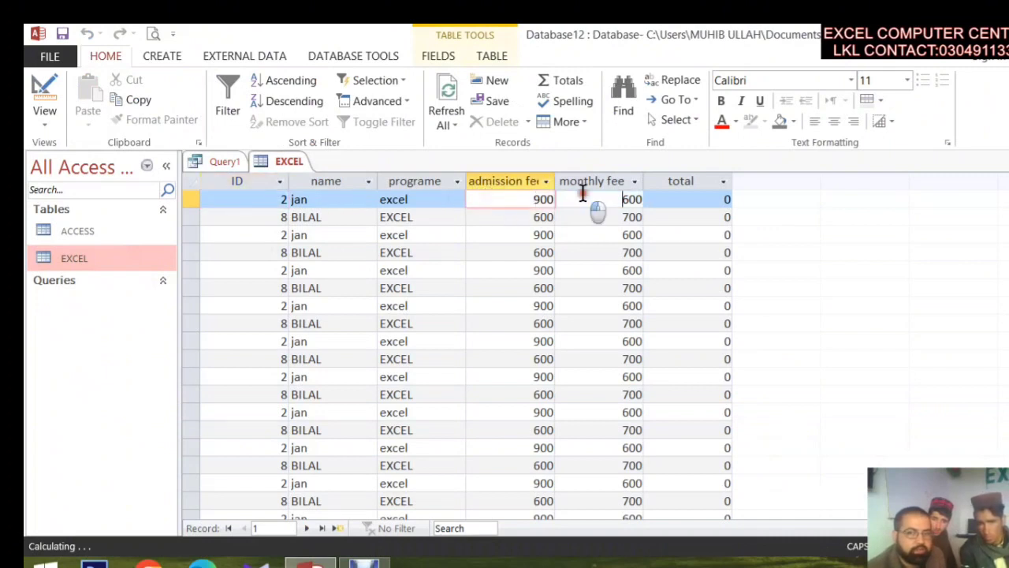
pyautogui.click(718, 199)
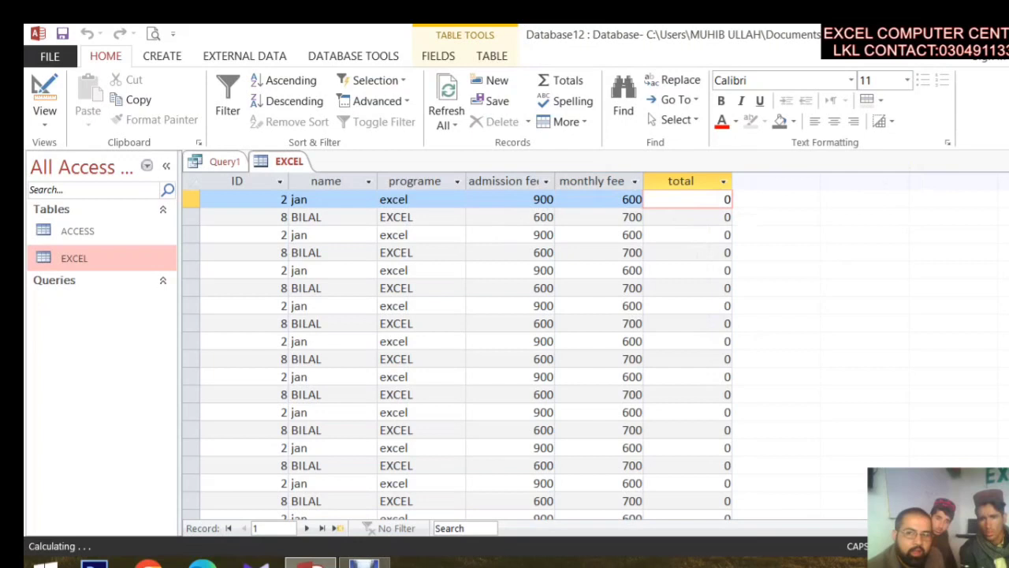
pyautogui.click(1008, 161)
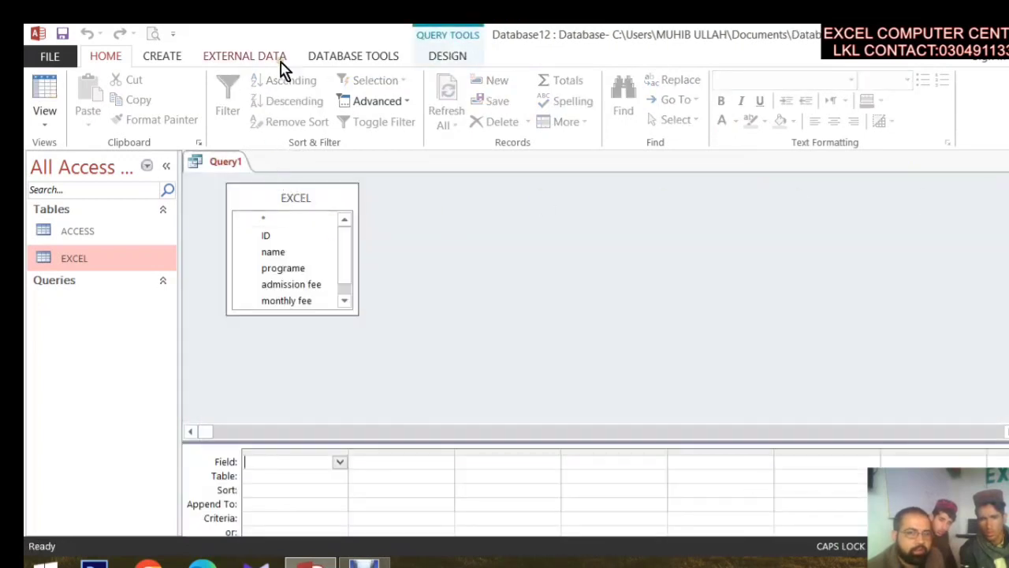
# Change the query type to Update and add all fields of the EXCEL table to the design grid.
pyautogui.click(454, 56)
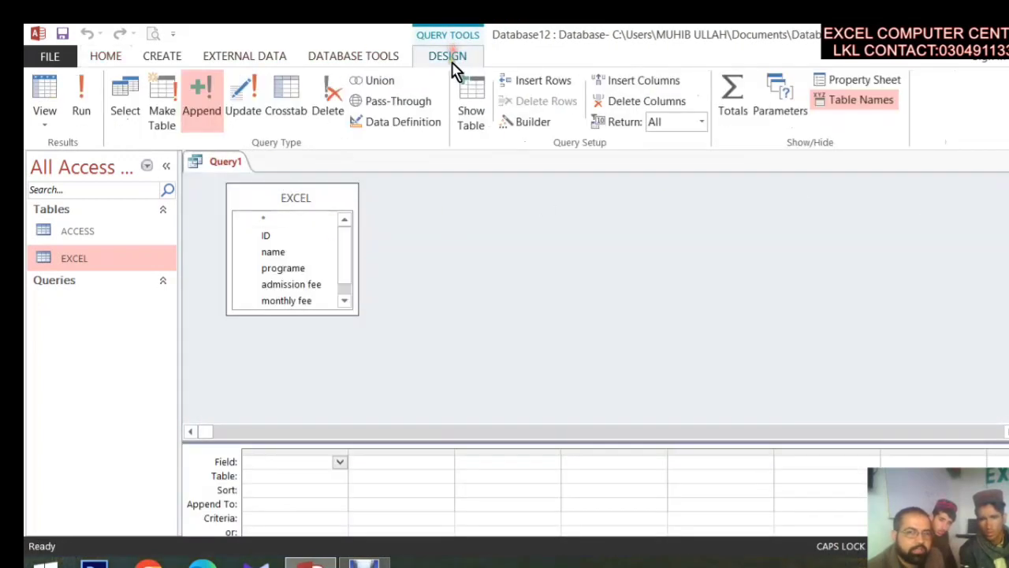
pyautogui.click(258, 130)
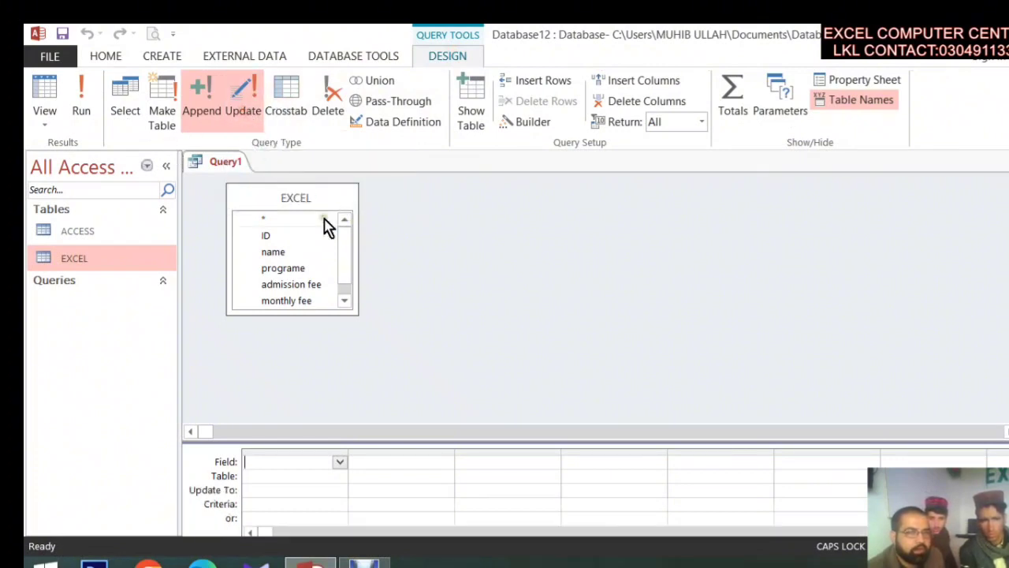
pyautogui.doubleClick(290, 199)
pyautogui.moveTo(293, 284); pyautogui.dragTo(276, 462)
pyautogui.click(233, 518)
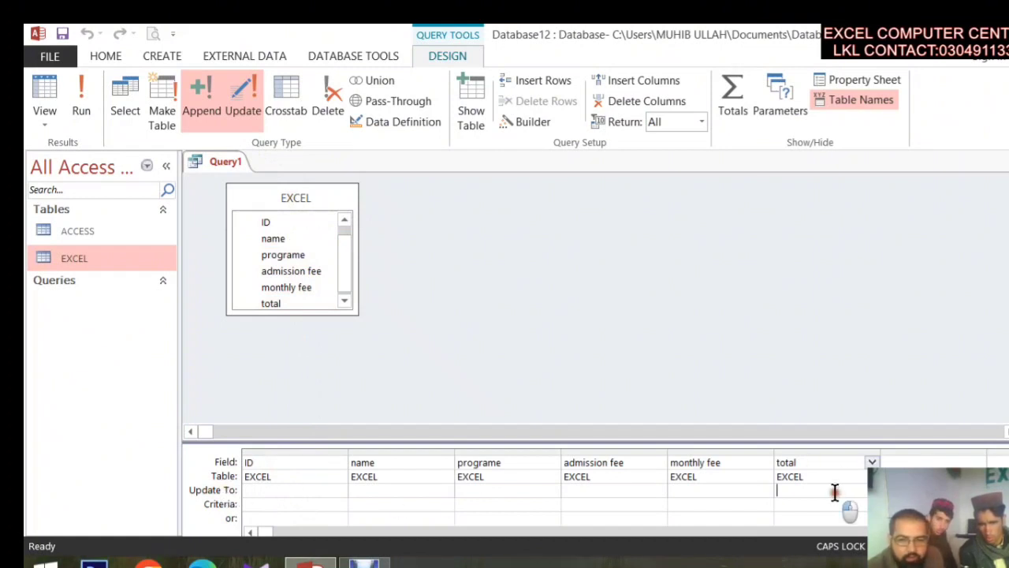
pyautogui.rightClick(807, 490)
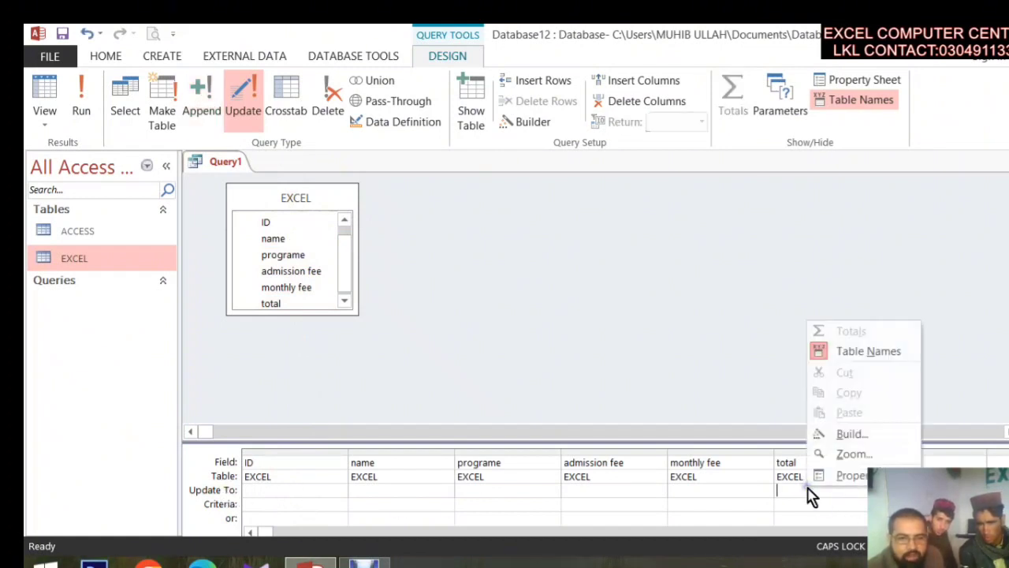
pyautogui.click(850, 455)
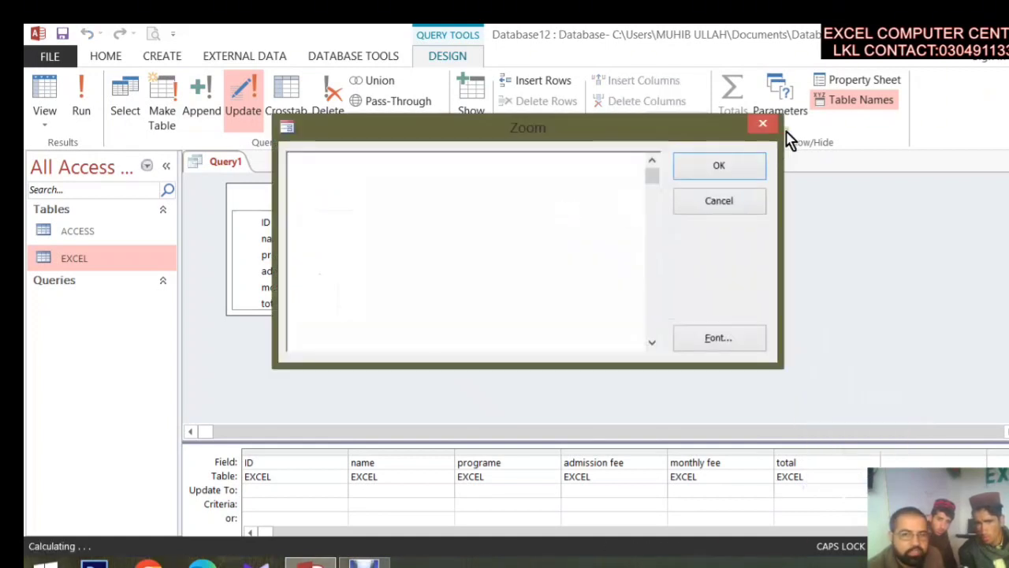
pyautogui.click(762, 125)
# Open the Expression Builder for the total field's Update To cell and list the fields of the EXCEL table in Database12.accdb.
pyautogui.rightClick(794, 490)
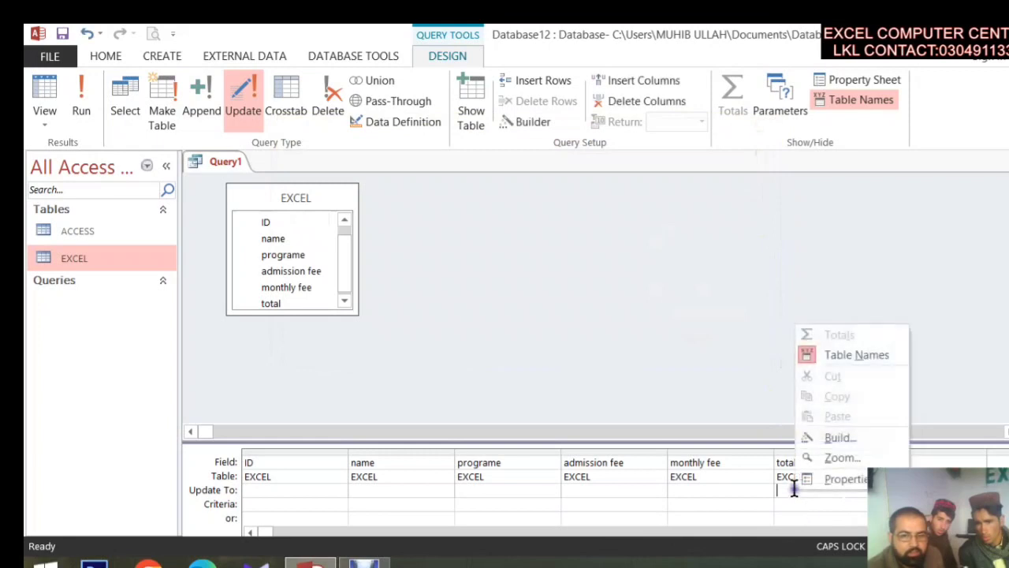
pyautogui.click(842, 442)
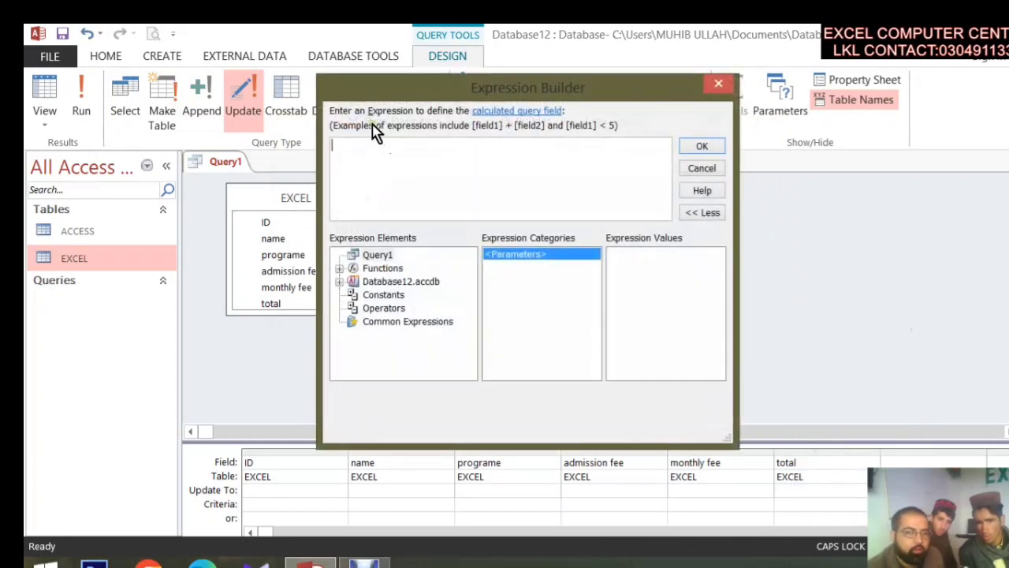
pyautogui.click(339, 269)
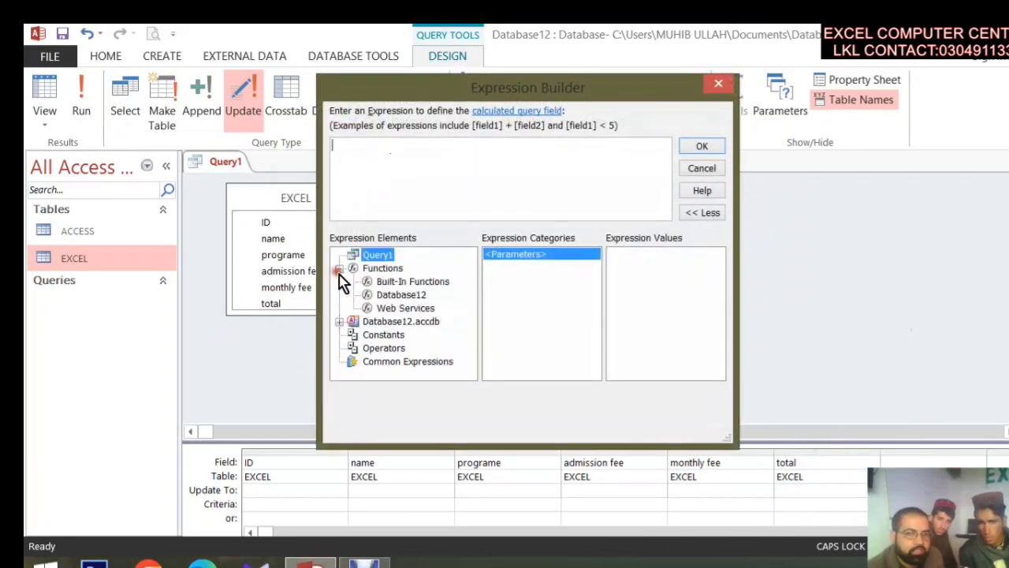
pyautogui.click(380, 295)
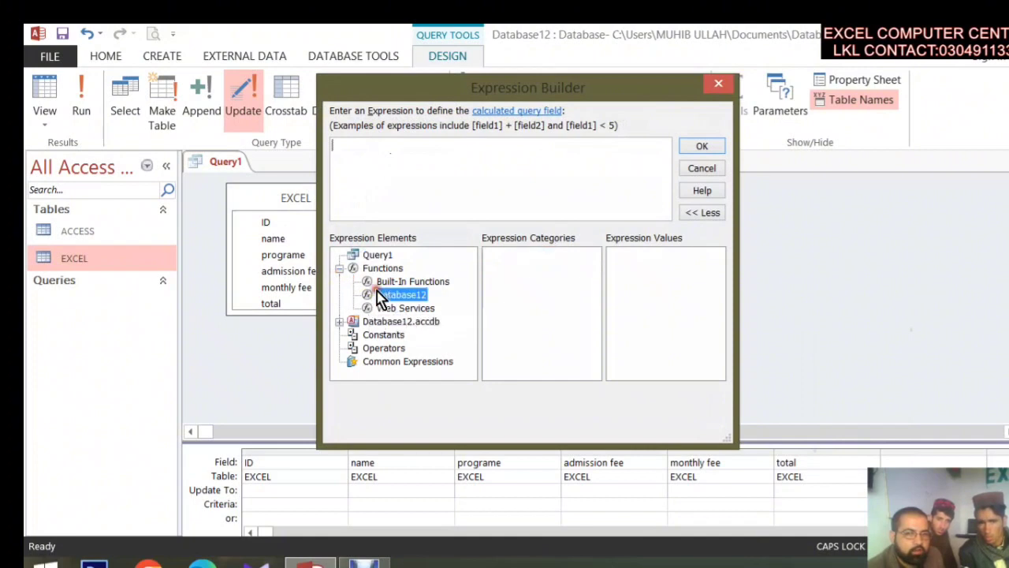
pyautogui.click(377, 283)
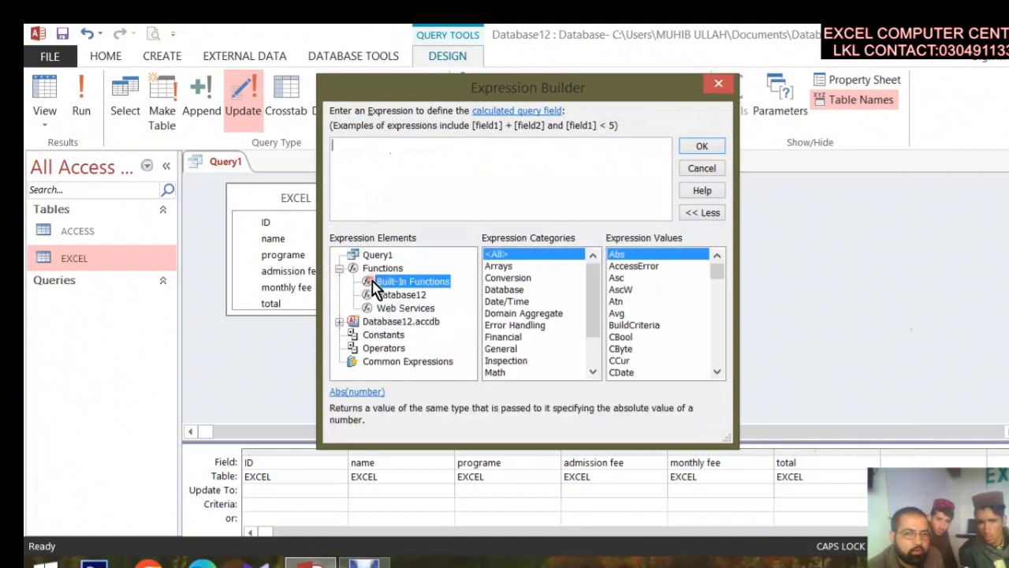
pyautogui.click(339, 268)
pyautogui.click(340, 283)
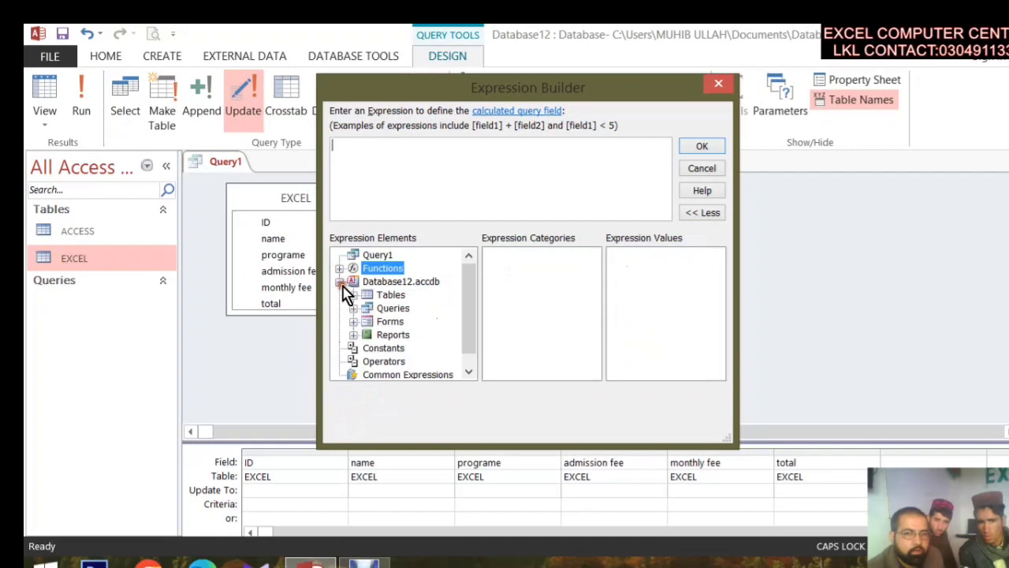
pyautogui.doubleClick(388, 295)
pyautogui.click(398, 322)
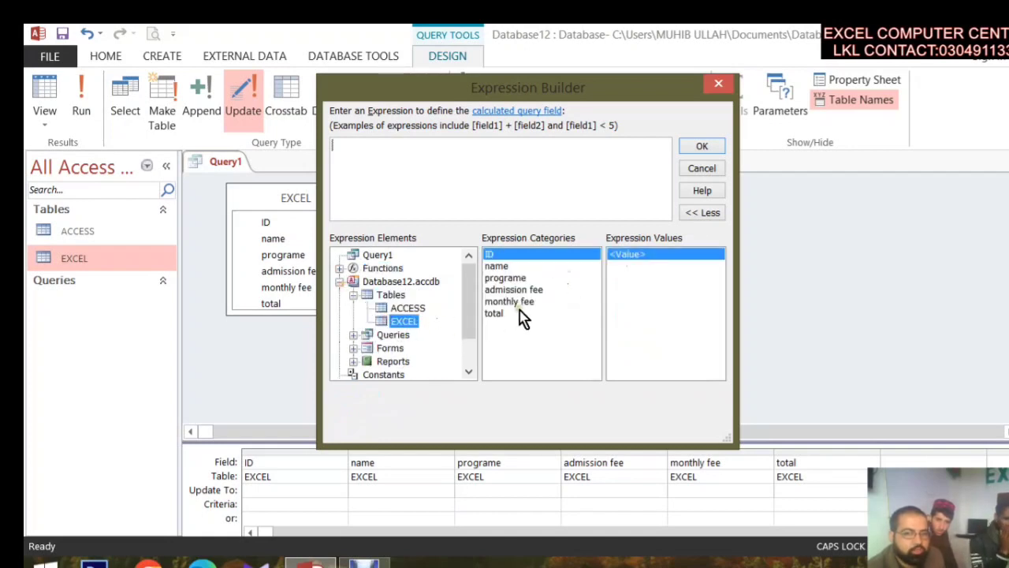
# Build the total field's update expression as = [EXCEL]![admission fee] + [EXCEL]![monthly fee] and accept it.
pyautogui.click(428, 201)
pyautogui.write('=')
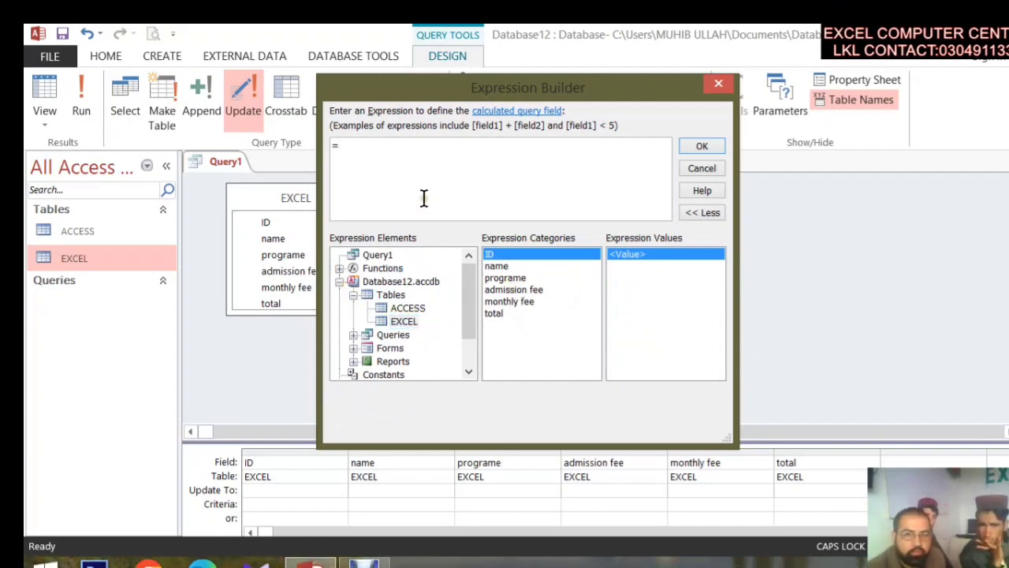
pyautogui.doubleClick(506, 290)
pyautogui.write('+')
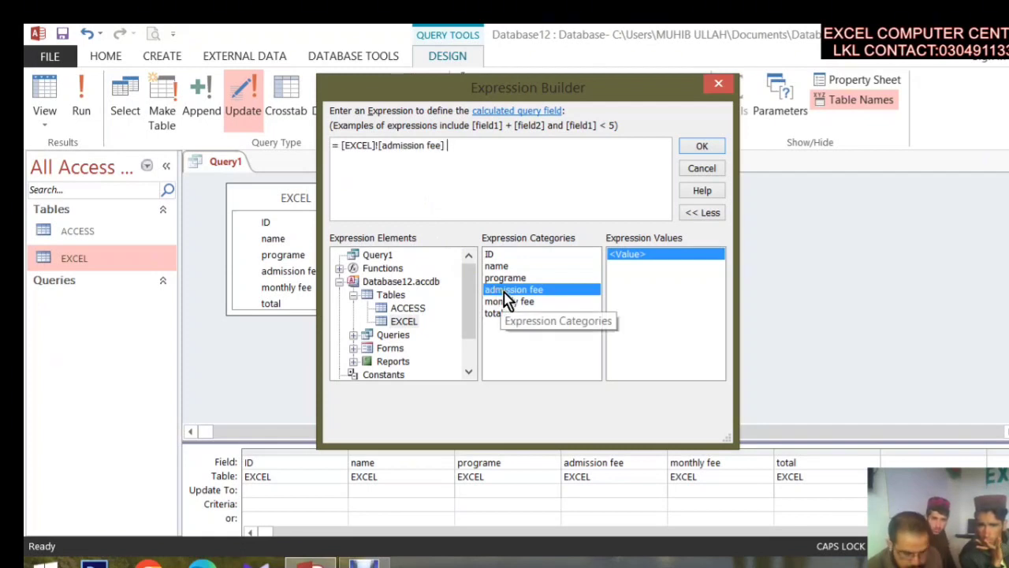
pyautogui.doubleClick(517, 302)
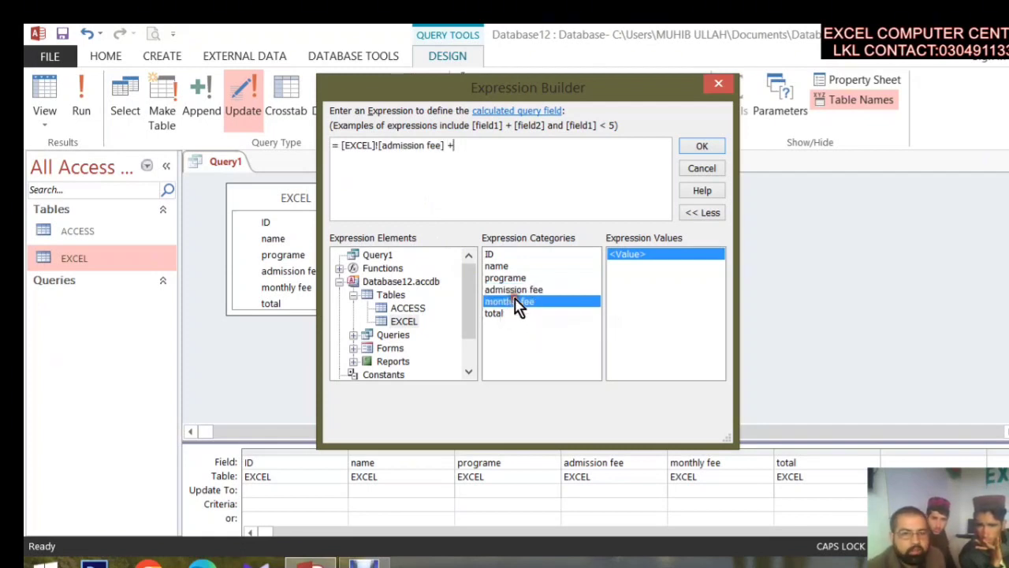
pyautogui.click(704, 150)
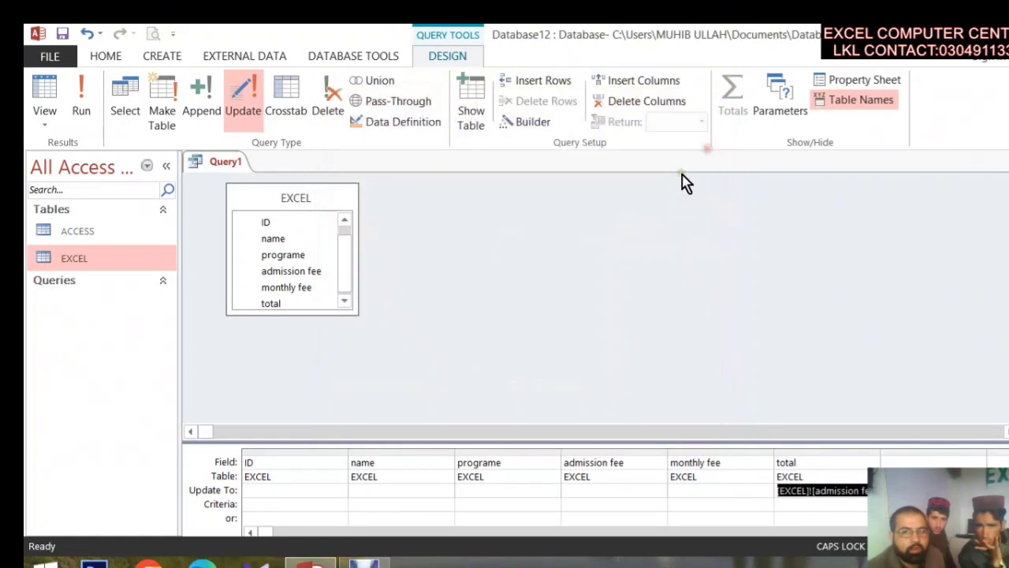
# Run the update query, accepting the row updates, and check the total column in the EXCEL table before closing it.
pyautogui.click(82, 89)
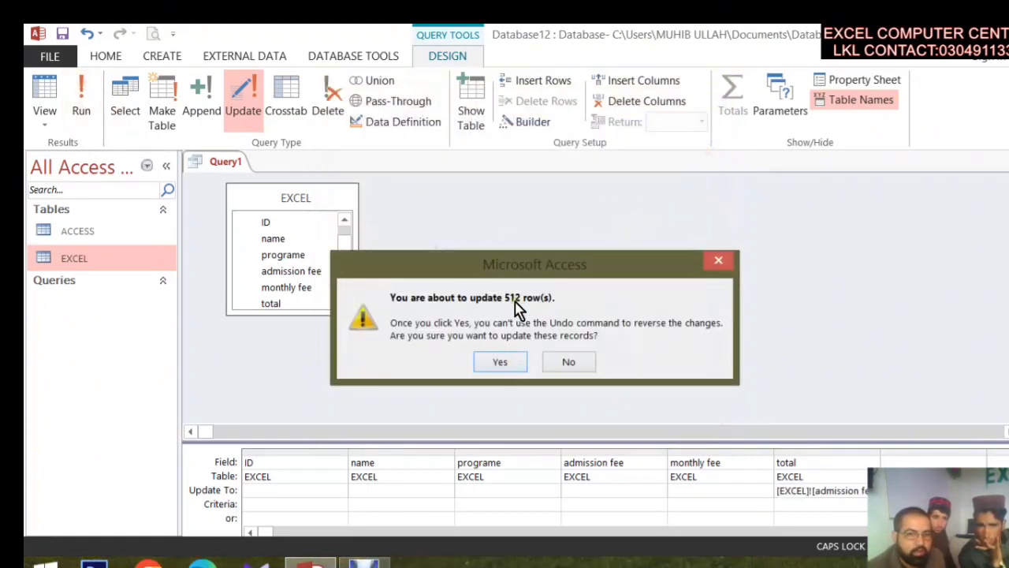
pyautogui.click(506, 365)
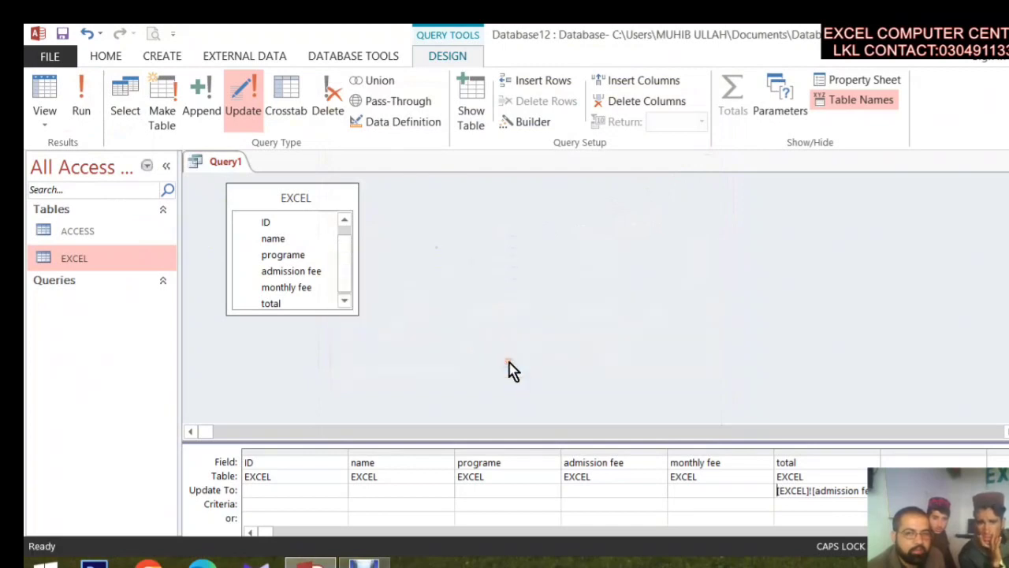
pyautogui.doubleClick(117, 261)
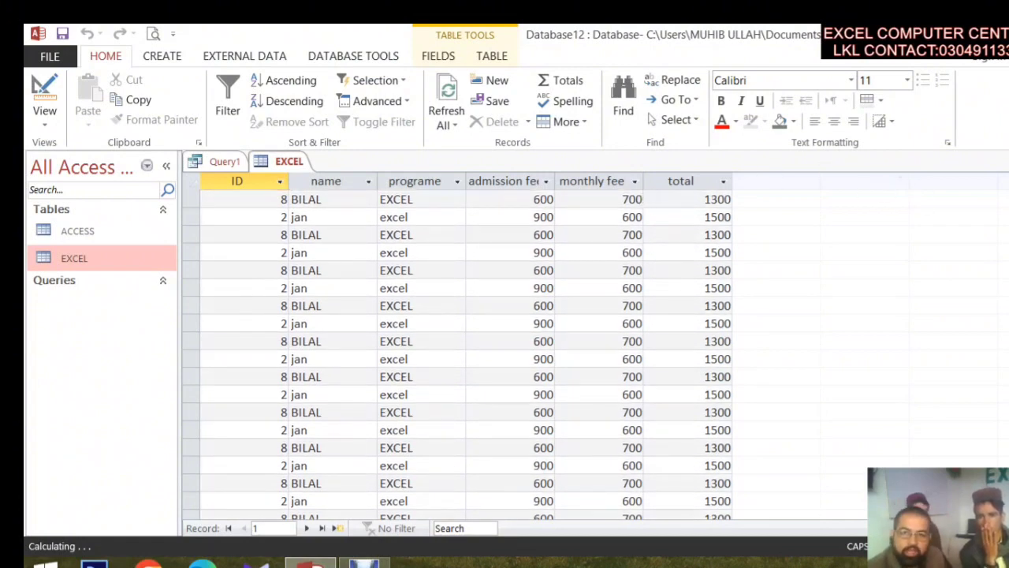
pyautogui.hotkey('ctrl', 'w')
# Close the query design and save the query as UPDATE QRY.
pyautogui.hotkey('ctrl', 'w')
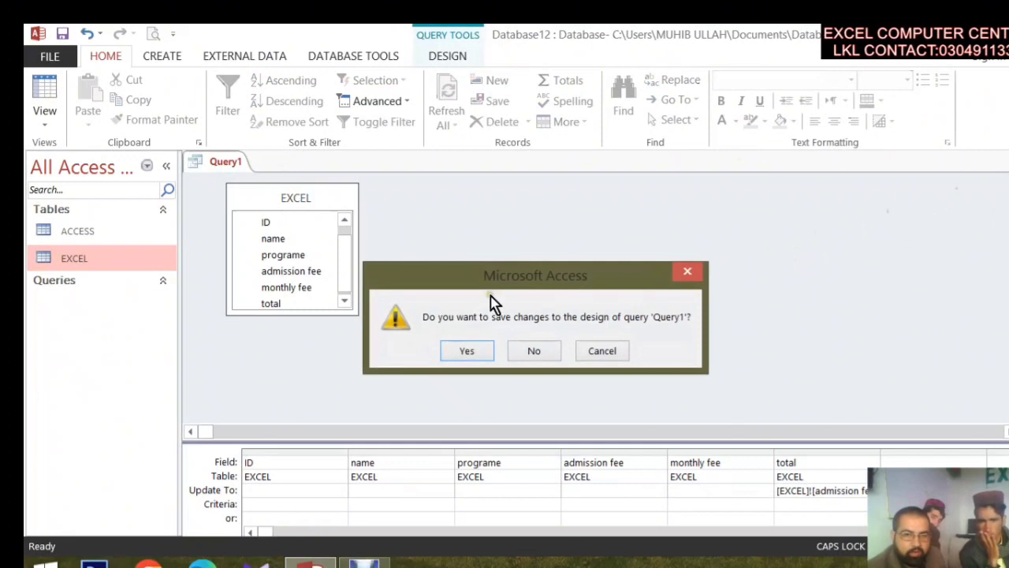
pyautogui.click(473, 349)
pyautogui.write('UPDATE QRY')
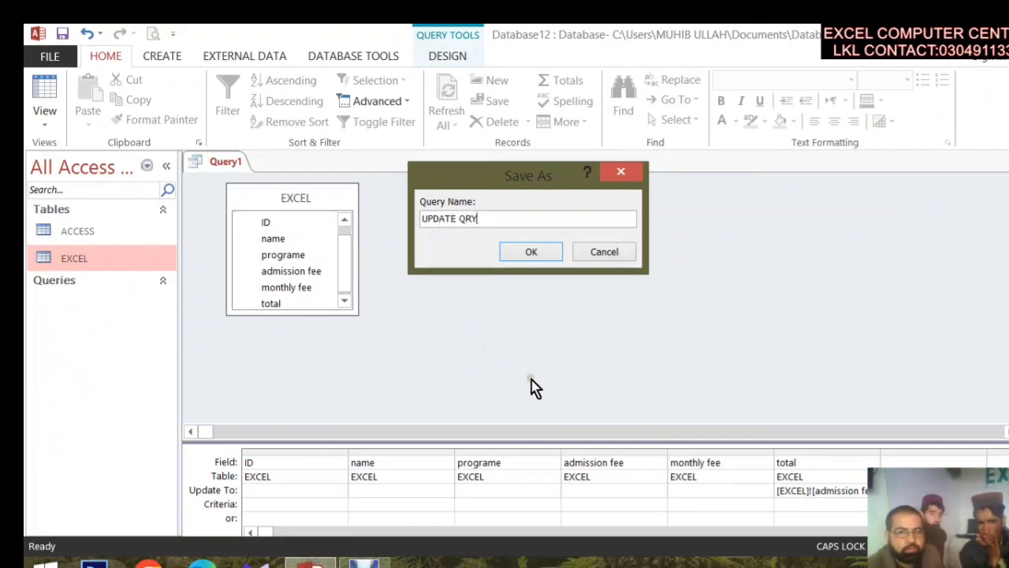
pyautogui.click(536, 254)
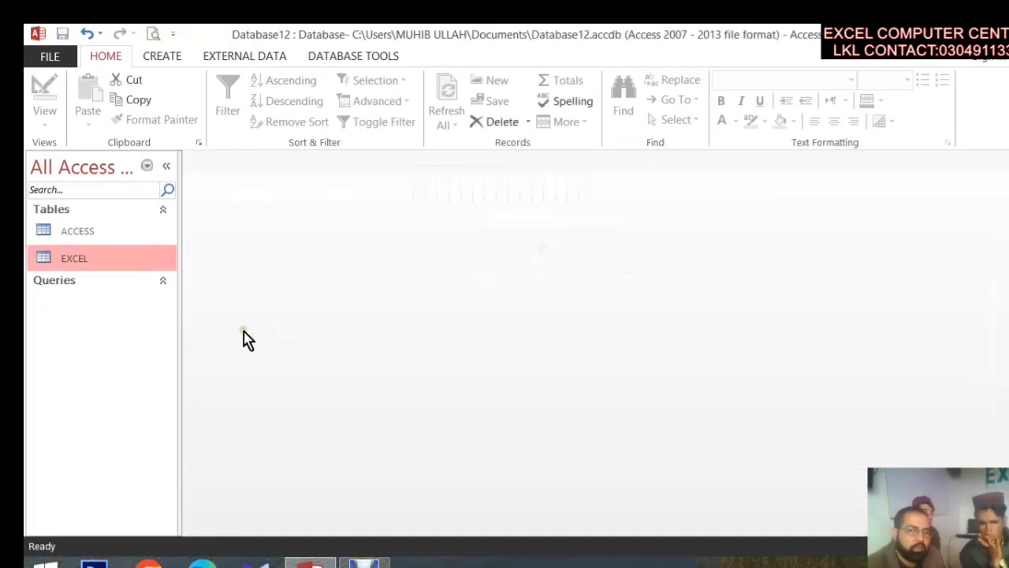
# Expand the Queries group and regroup the database objects by All Tables to locate UPDATE QRY.
pyautogui.click(162, 281)
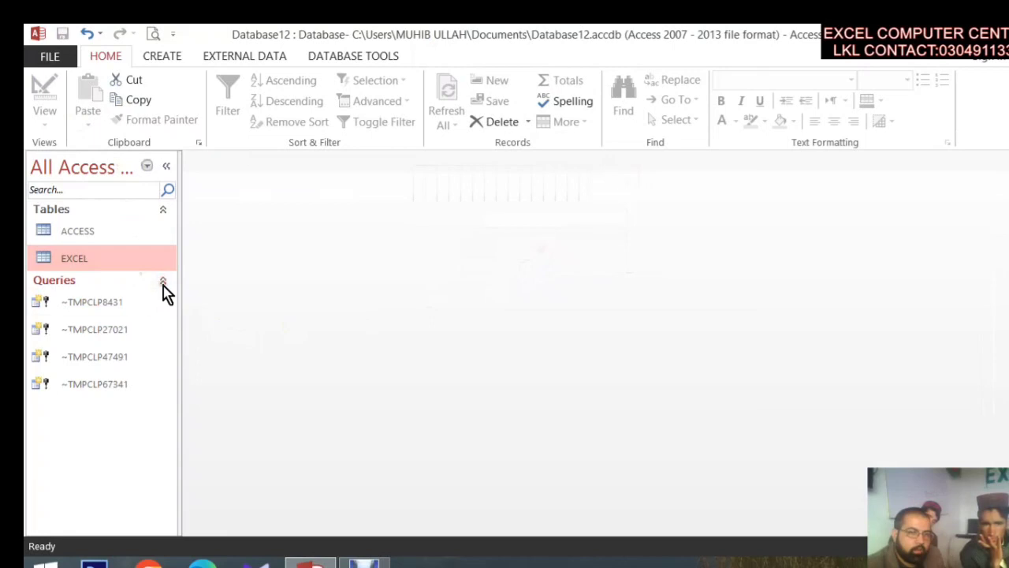
pyautogui.click(121, 309)
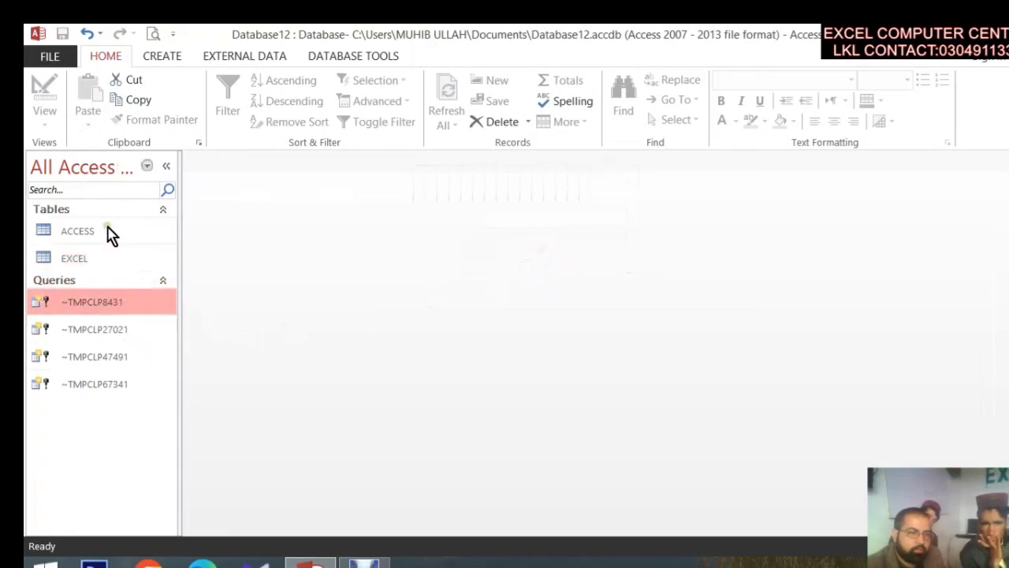
pyautogui.click(140, 167)
pyautogui.click(130, 255)
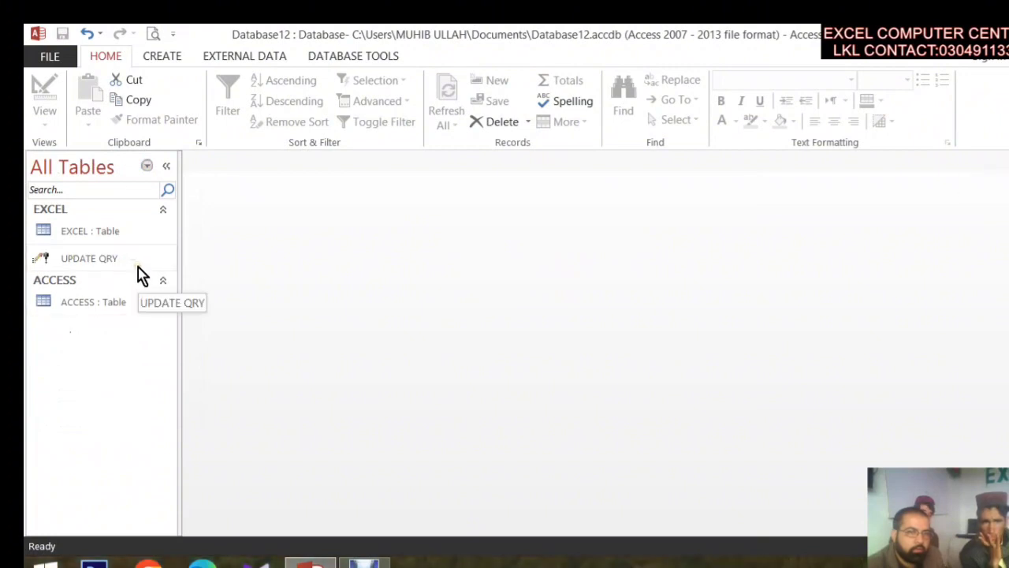
# Open the EXCEL table, select a large block of its repeated rows, and delete those records, accepting the deletion.
pyautogui.click(111, 240)
pyautogui.doubleClick(111, 240)
pyautogui.scroll(-2, 388, 321)
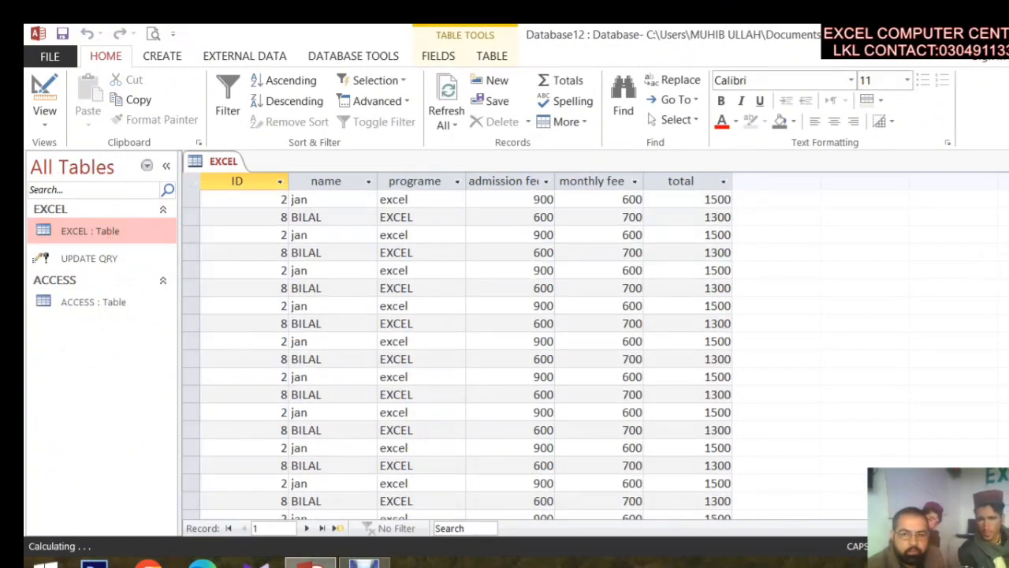
pyautogui.scroll(-1, 714, 485)
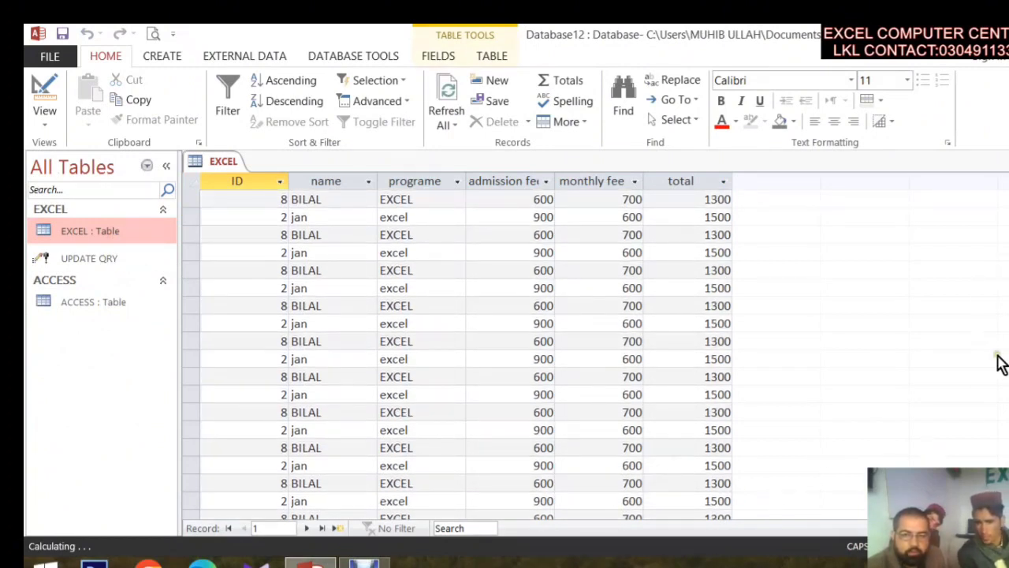
pyautogui.scroll(-1, 228, 405)
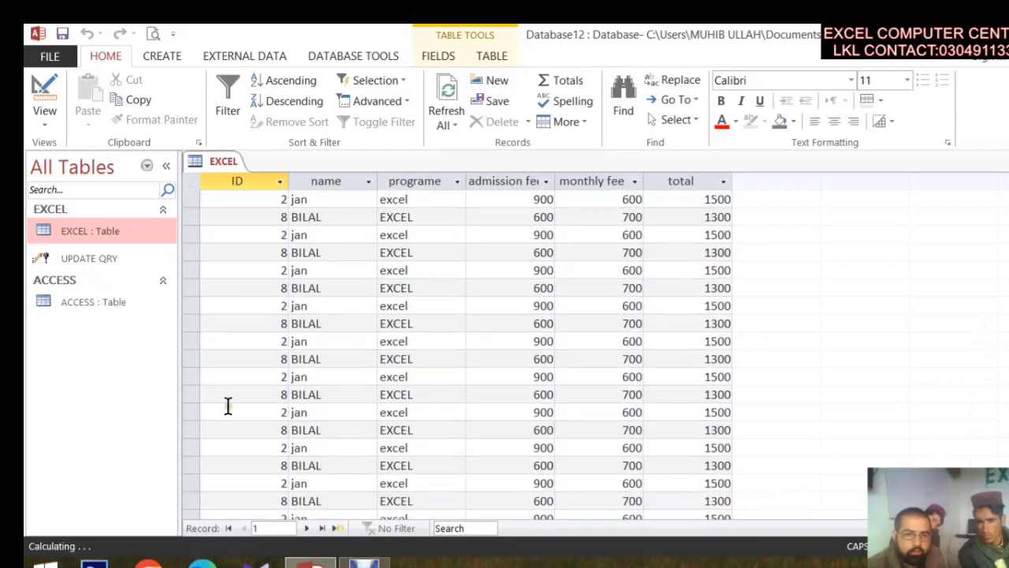
pyautogui.click(191, 181)
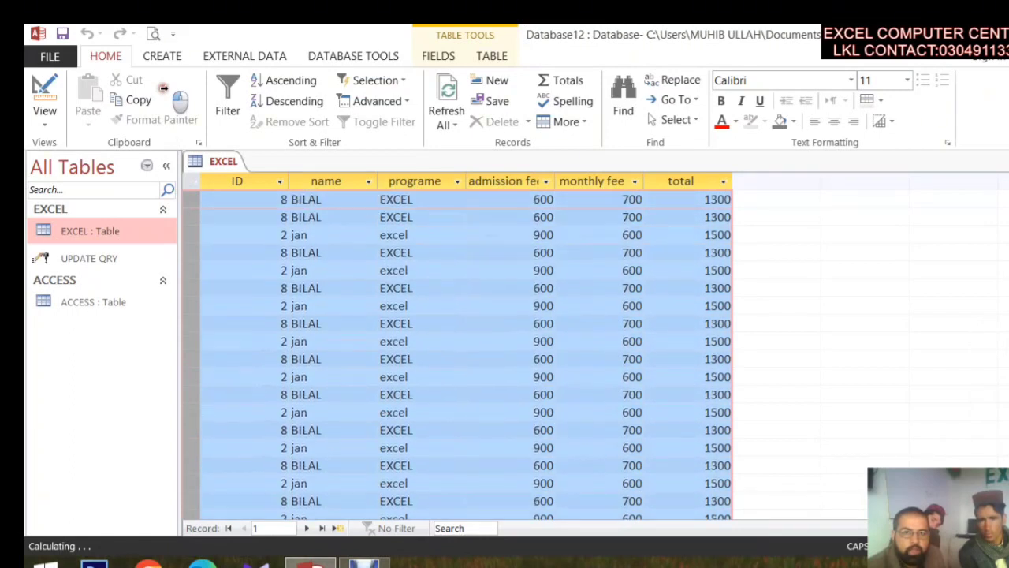
pyautogui.click(528, 122)
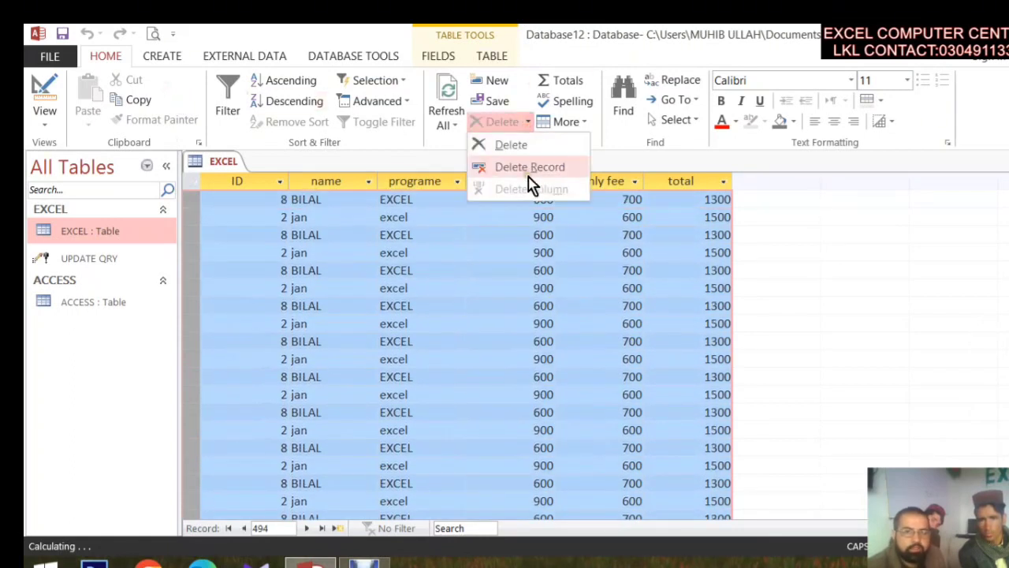
pyautogui.click(530, 167)
pyautogui.click(496, 360)
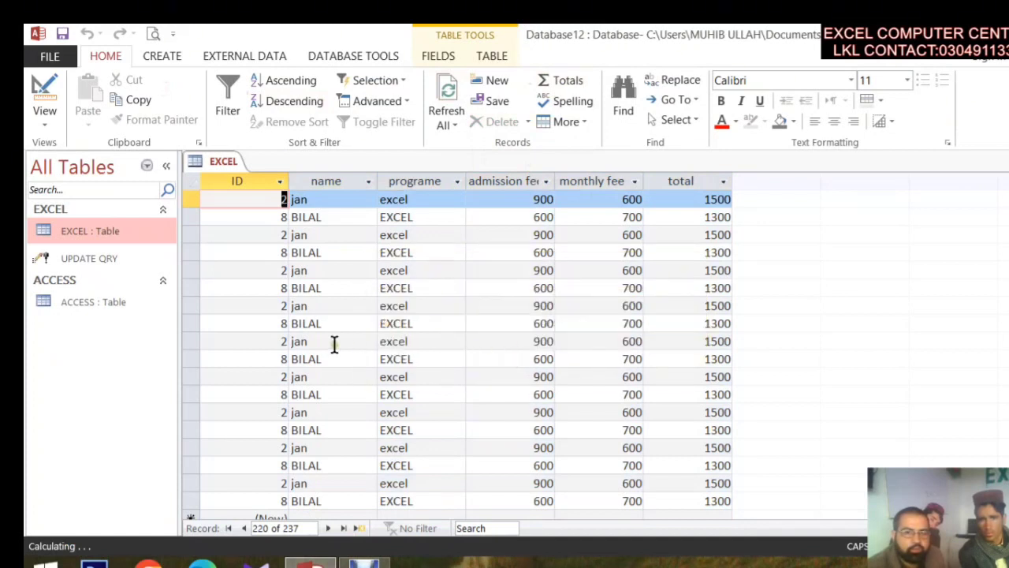
# Select another block of 100 rows in the EXCEL table and delete these records permanently.
pyautogui.moveTo(193, 439); pyautogui.dragTo(172, 173)
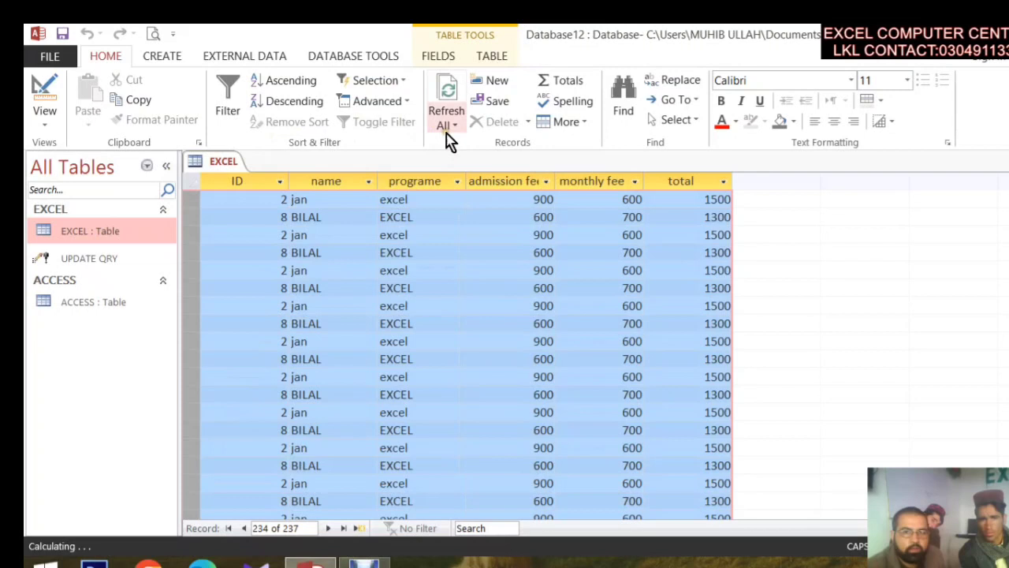
pyautogui.click(529, 124)
pyautogui.click(523, 168)
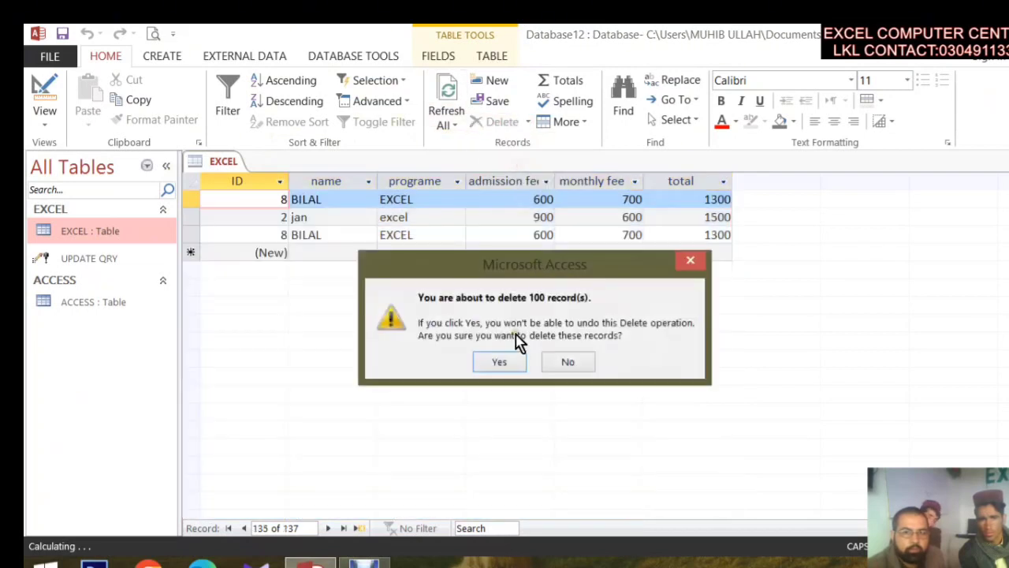
pyautogui.click(502, 362)
# Add a record with the student's name, programe HTML, admission fee 900 and monthly fee 890, leaving the total empty.
pyautogui.click(325, 252)
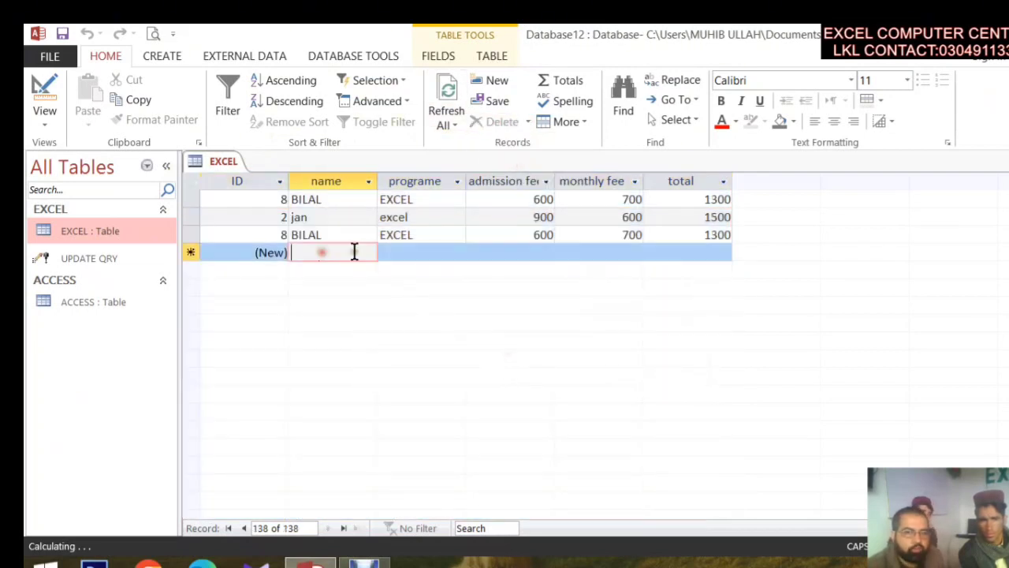
pyautogui.write('JAN')
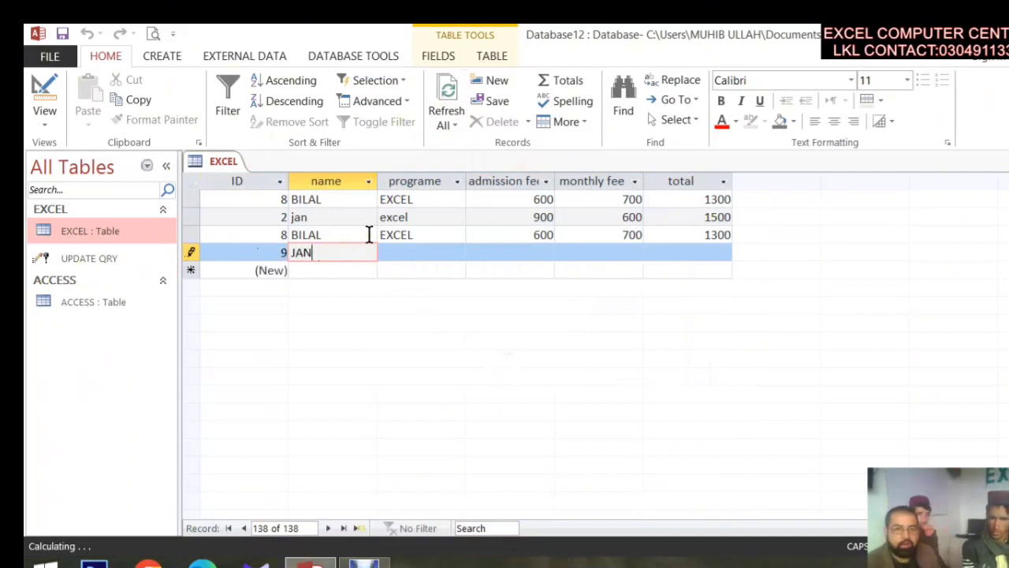
pyautogui.press('Tab')
pyautogui.write('P')
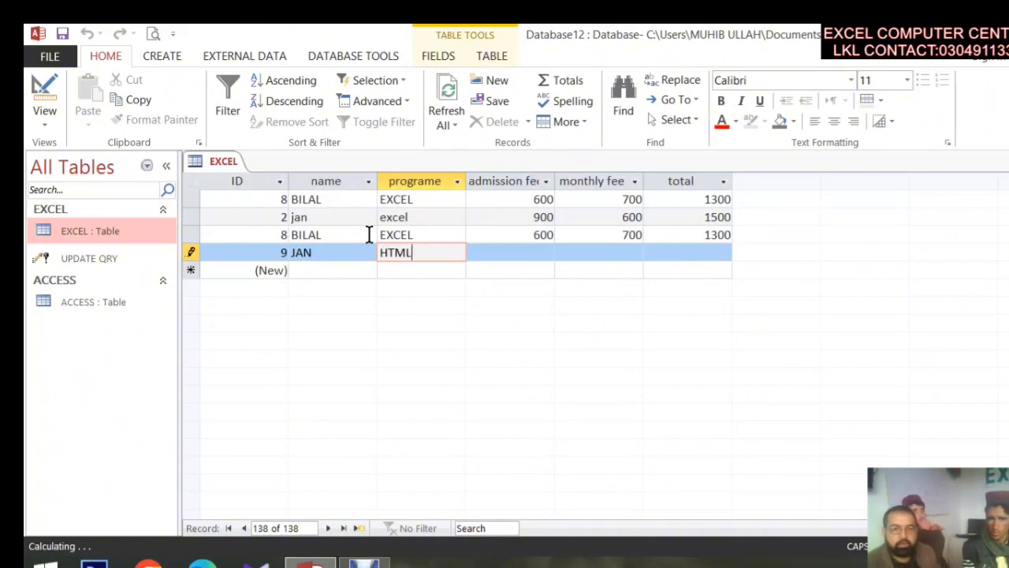
pyautogui.press('Tab')
pyautogui.write('900')
pyautogui.press('Tab')
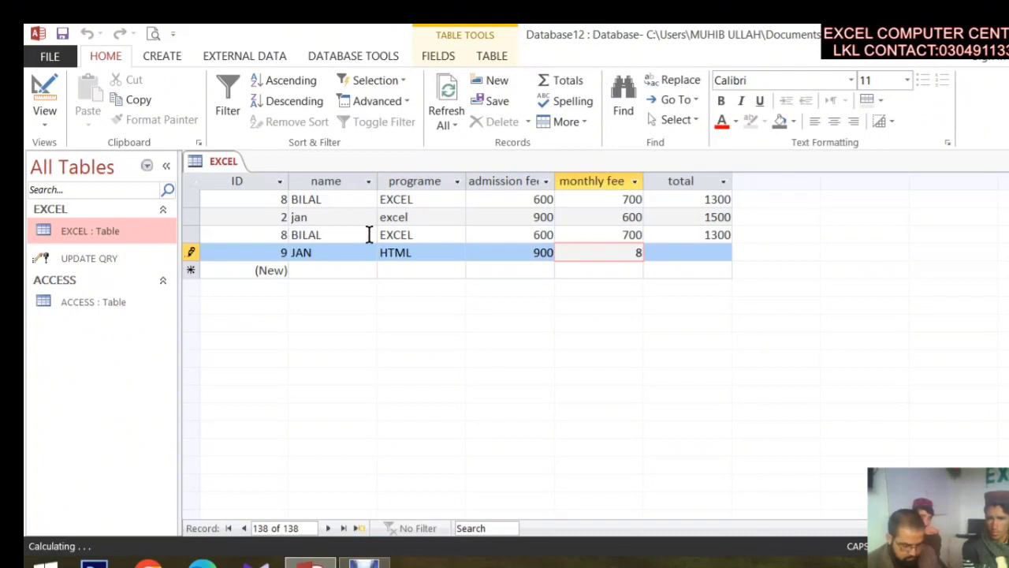
pyautogui.press('Tab')
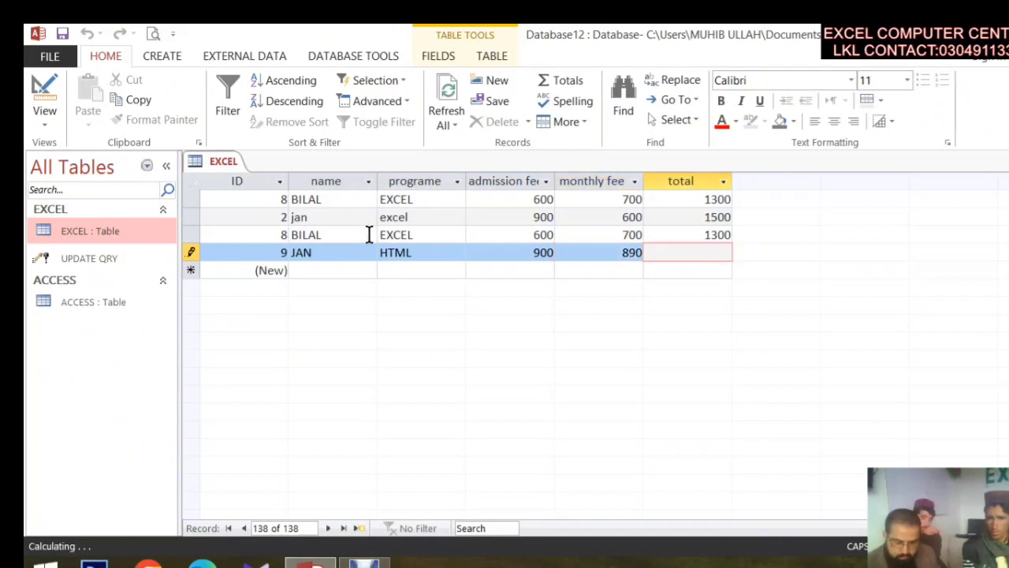
# Add a second student record with programe PHOTOSHOP, admission fee 700 and monthly fee 800, and close the EXCEL table.
pyautogui.press('Down')
pyautogui.press('Left')
pyautogui.press('Left')
pyautogui.press('Left')
pyautogui.press('Left')
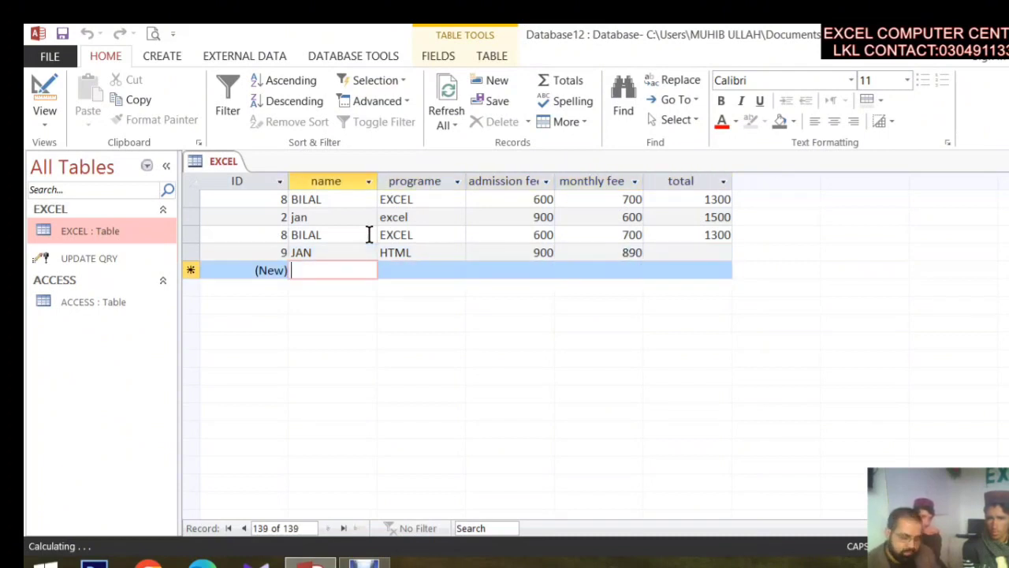
pyautogui.write('WALEE')
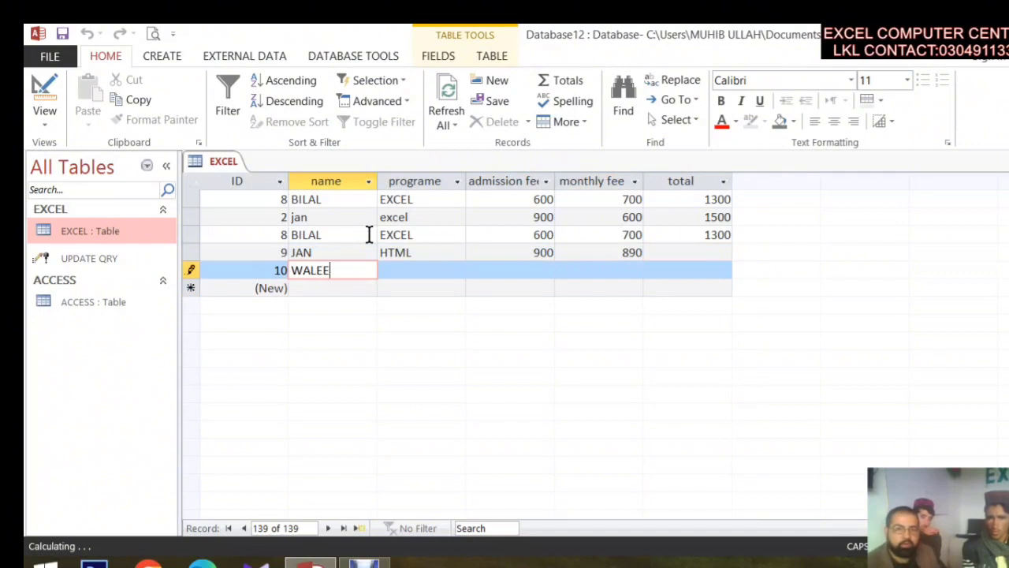
pyautogui.write('D')
pyautogui.press('Tab')
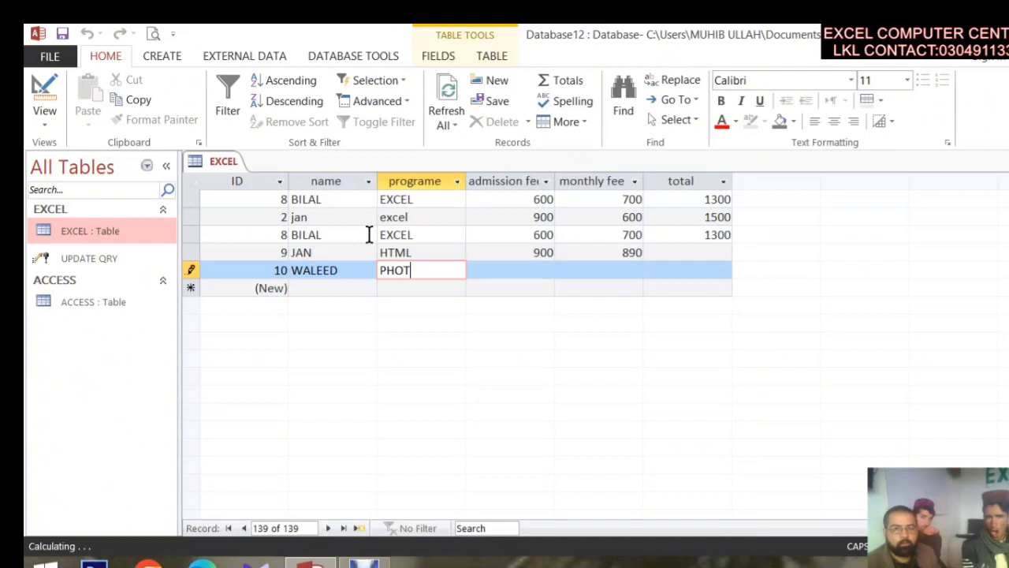
pyautogui.press('Tab')
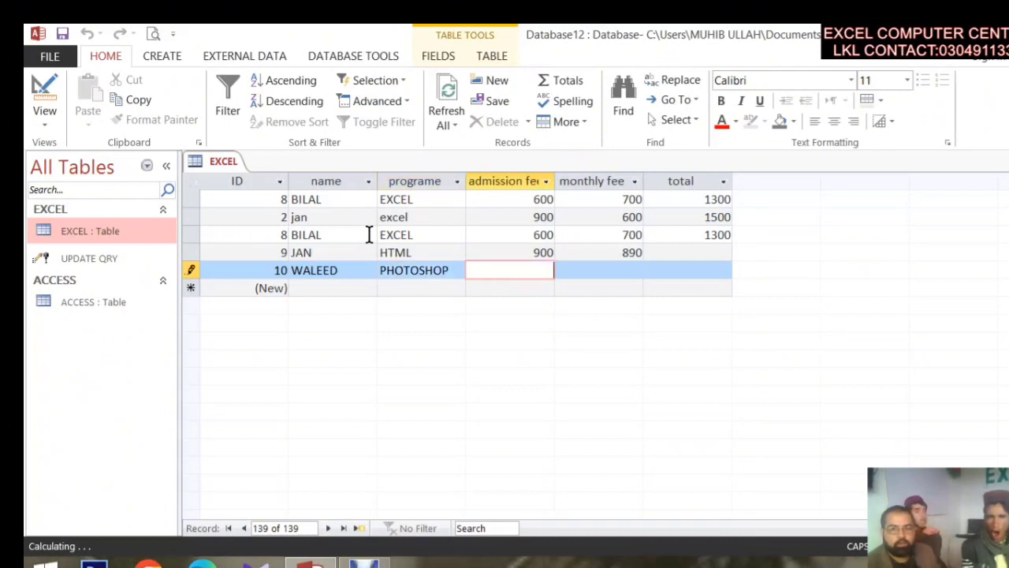
pyautogui.press('Tab')
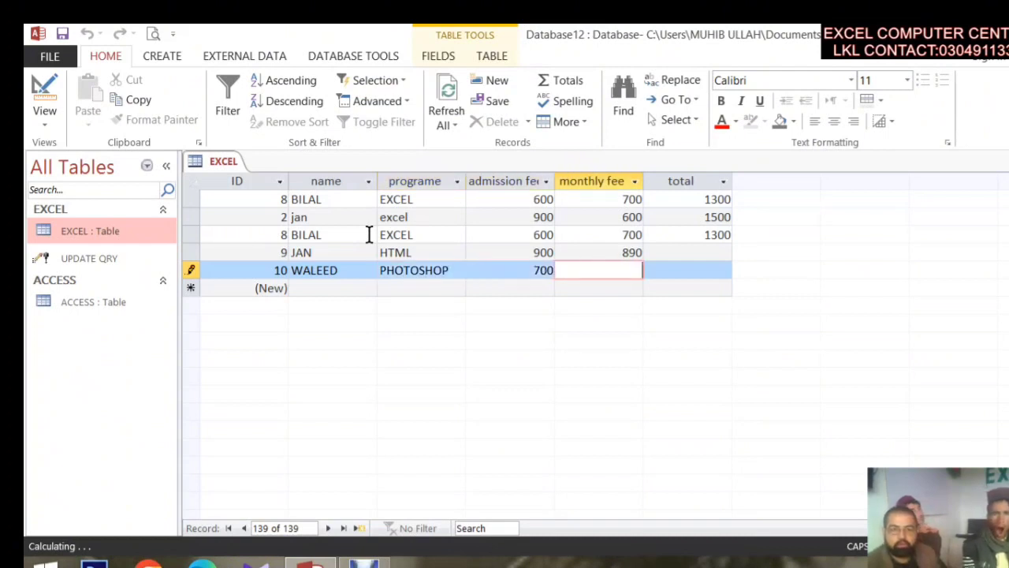
pyautogui.write('800')
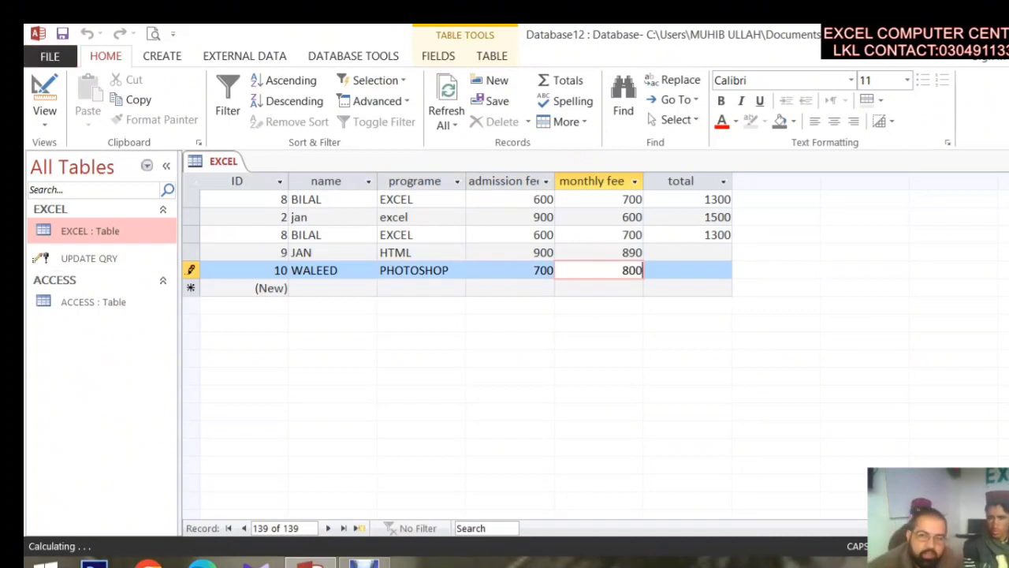
pyautogui.hotkey('ctrl', 'w')
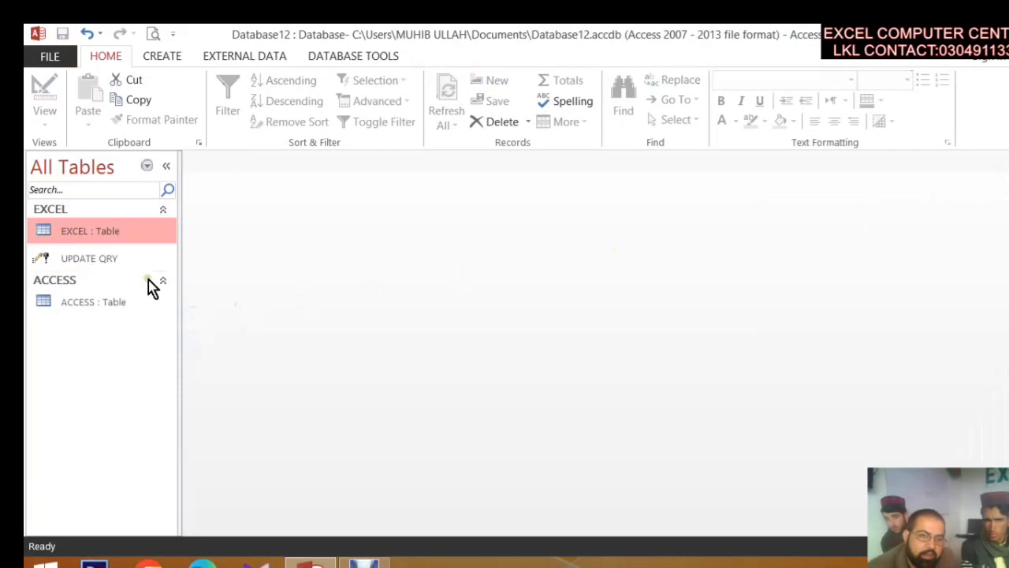
# Run the saved UPDATE QRY and accept the row updates.
pyautogui.doubleClick(126, 260)
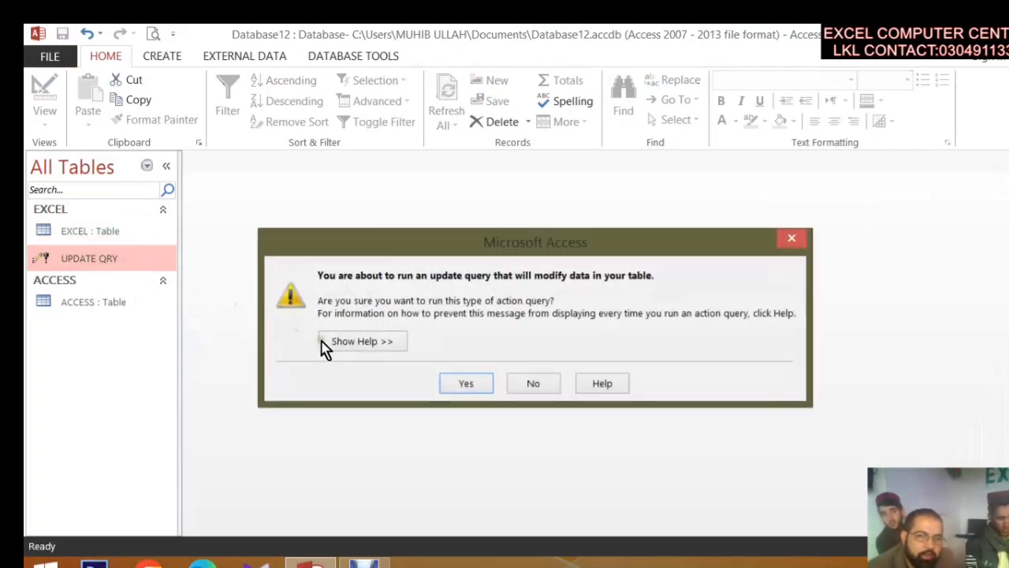
pyautogui.click(473, 385)
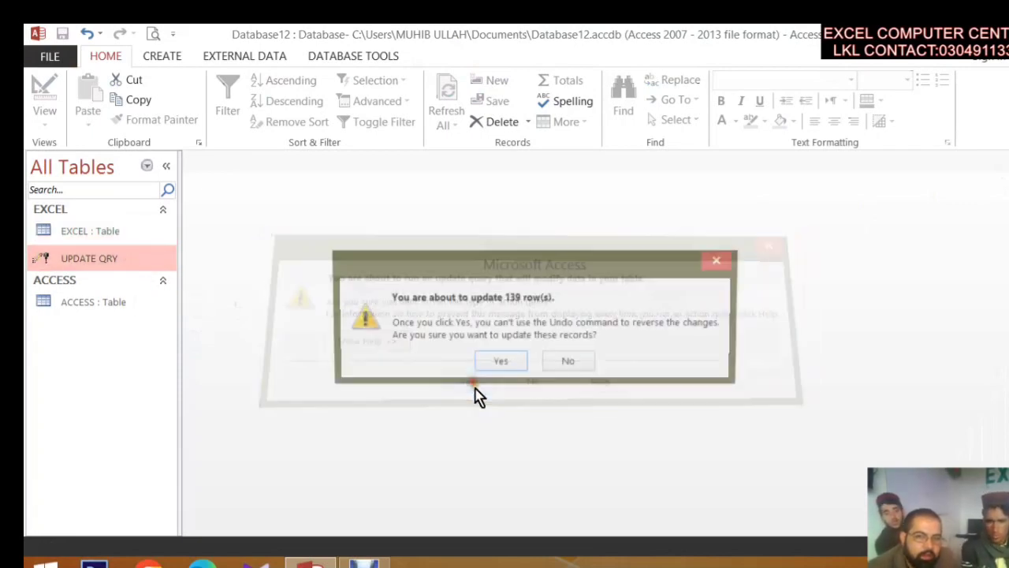
pyautogui.click(501, 363)
# Reopen the EXCEL table, check the totals of the new HTML and PHOTOSHOP records, and close the table.
pyautogui.doubleClick(67, 233)
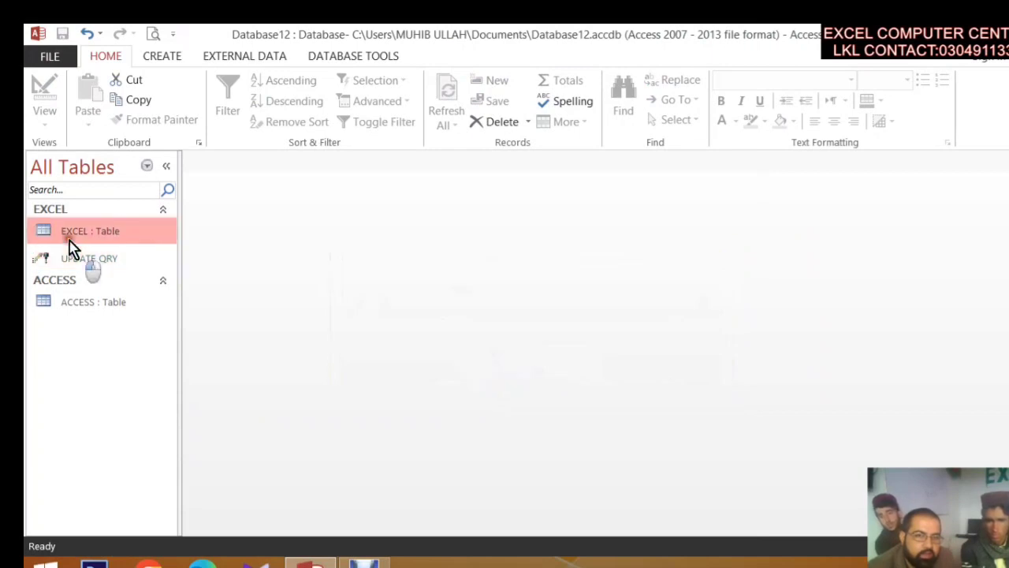
pyautogui.scroll(-1, 422, 315)
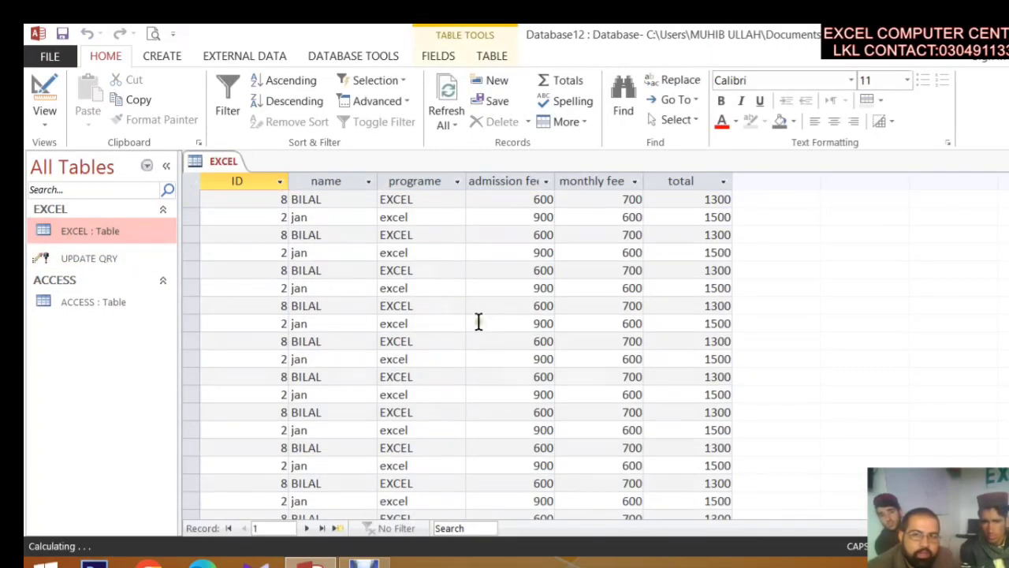
pyautogui.scroll(-1, 478, 321)
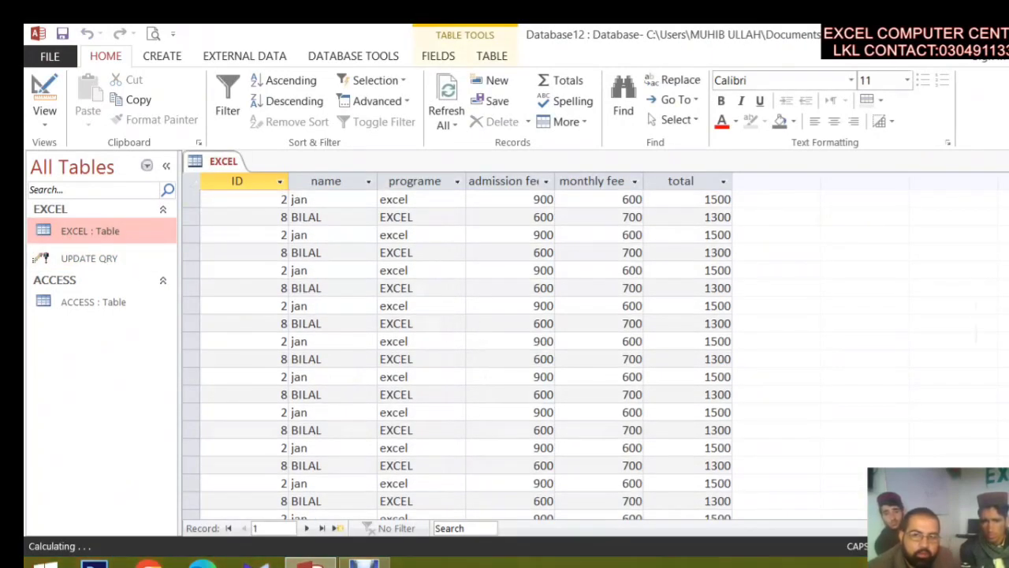
pyautogui.scroll(-20, 511, 261)
pyautogui.scroll(2, 541, 252)
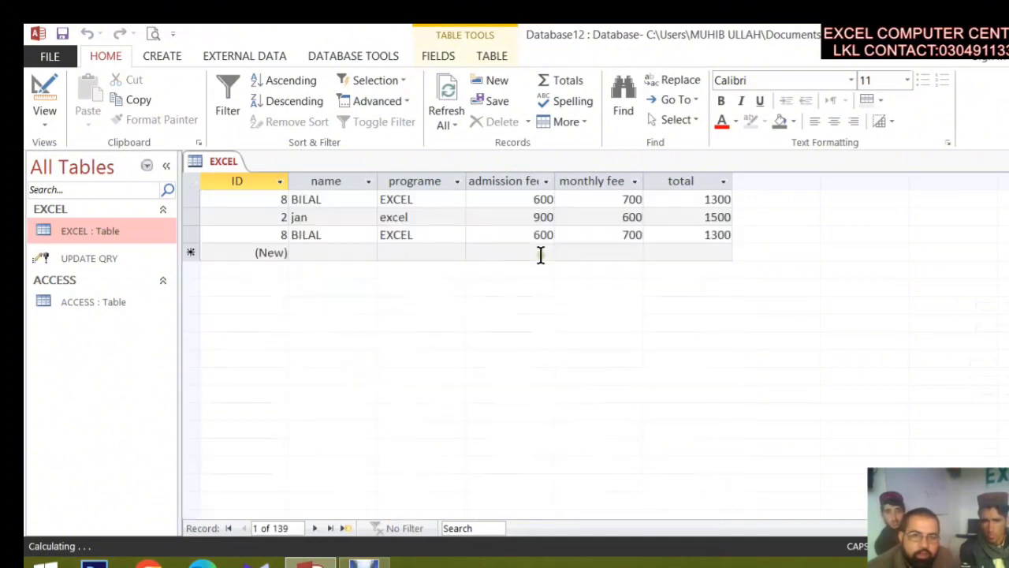
pyautogui.click(339, 290)
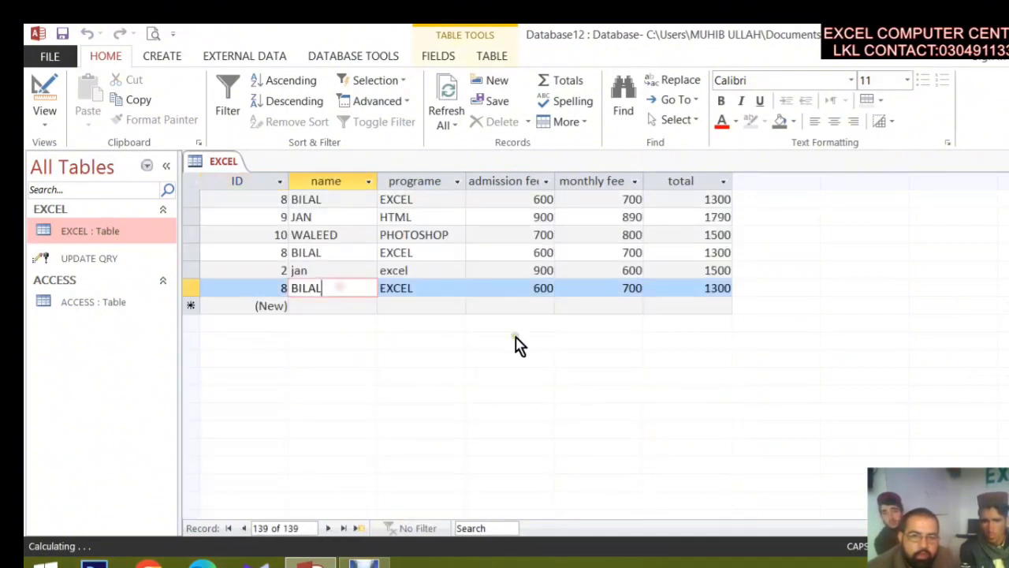
pyautogui.scroll(1, 552, 331)
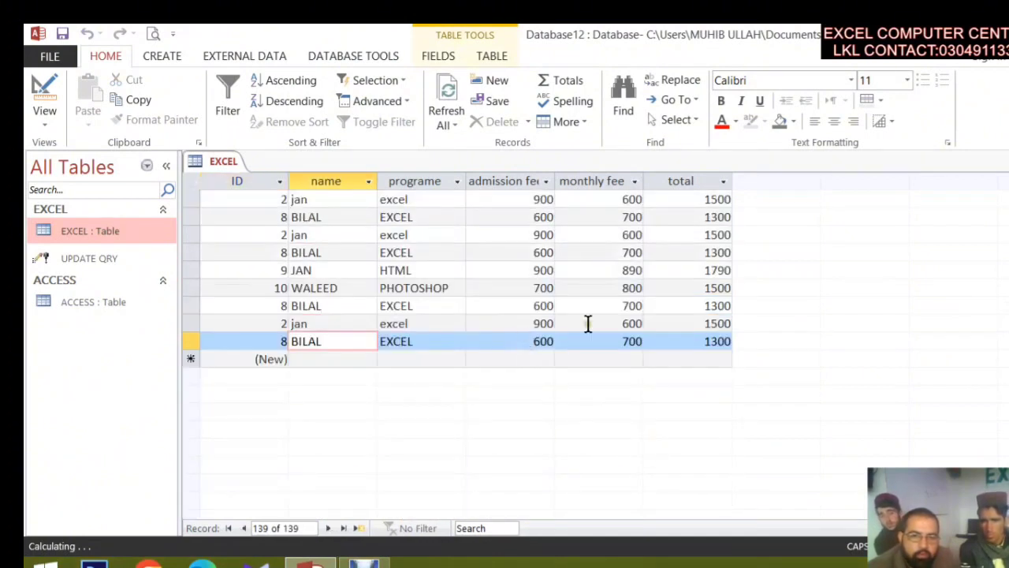
pyautogui.click(410, 289)
pyautogui.click(716, 289)
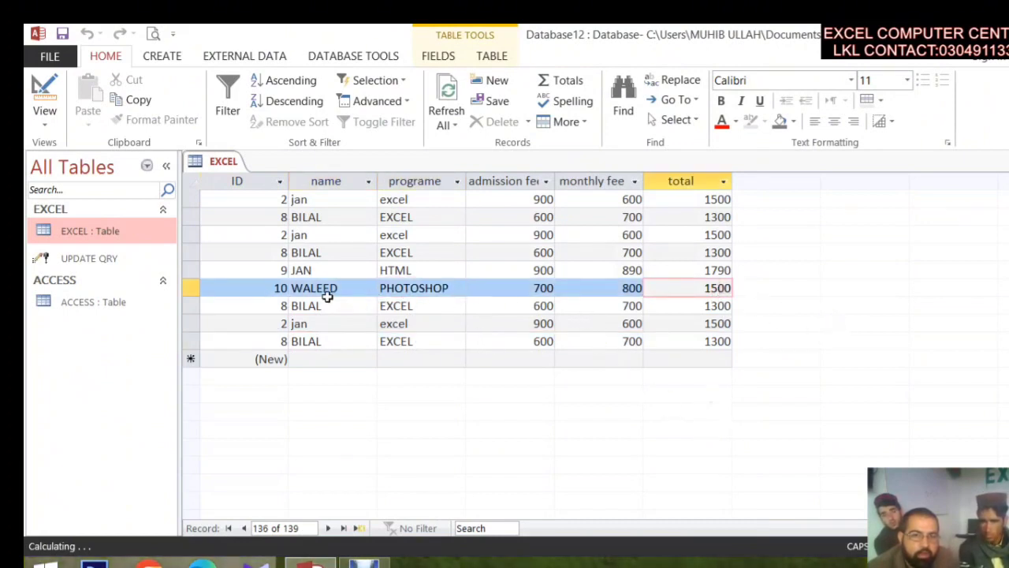
pyautogui.click(321, 270)
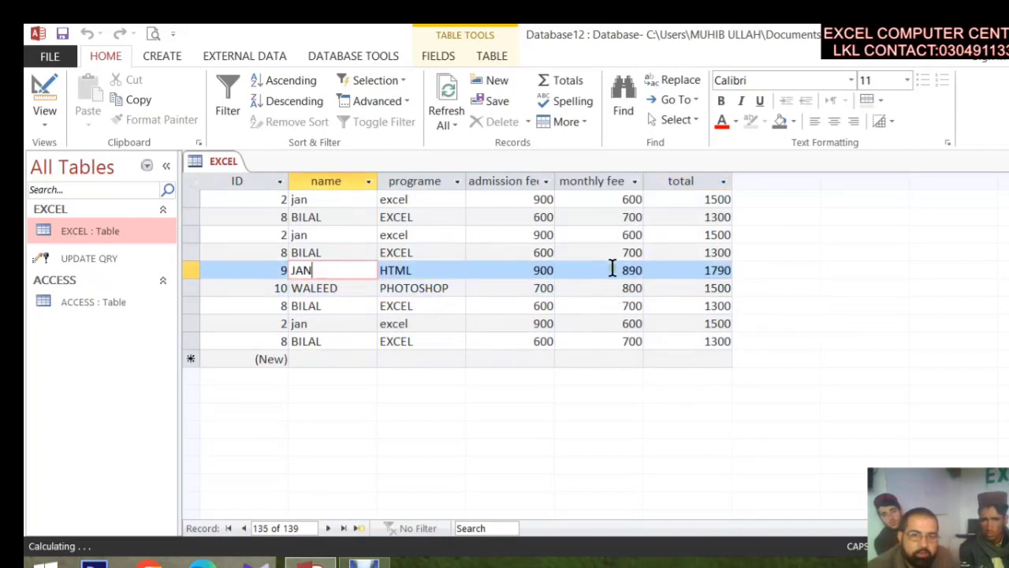
pyautogui.click(708, 272)
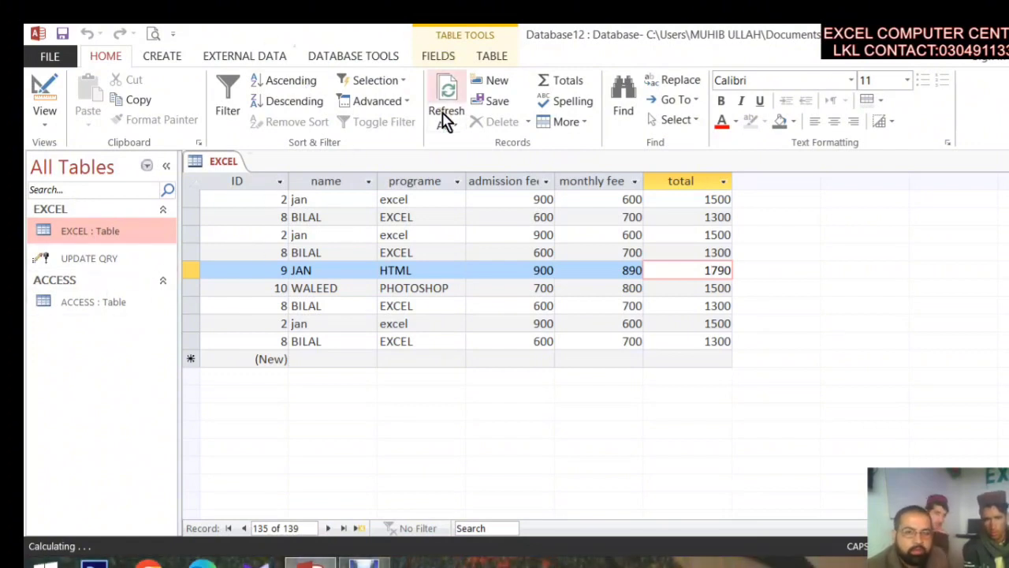
pyautogui.click(1008, 161)
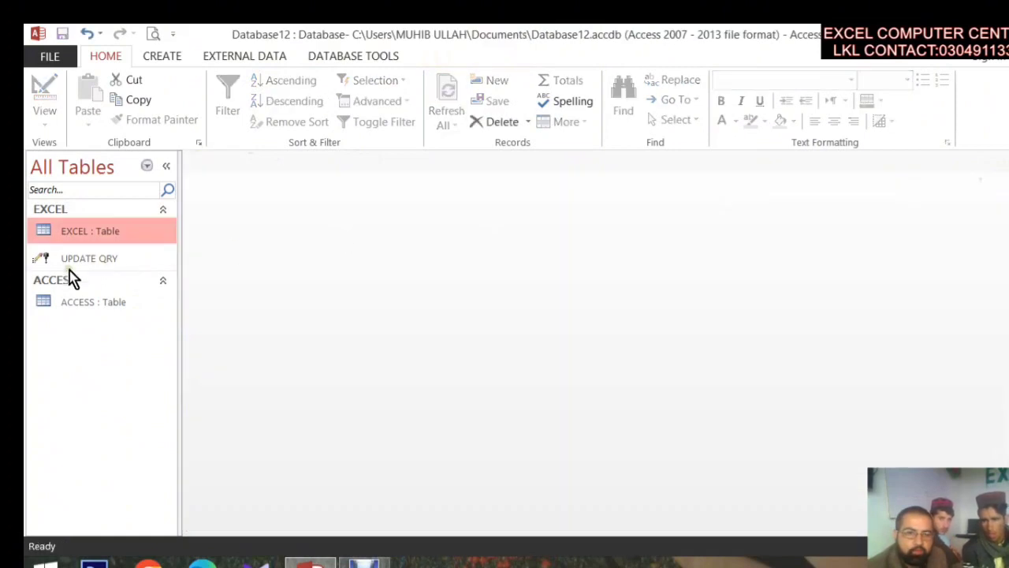
# Start a new query in design view.
pyautogui.click(167, 55)
pyautogui.click(285, 126)
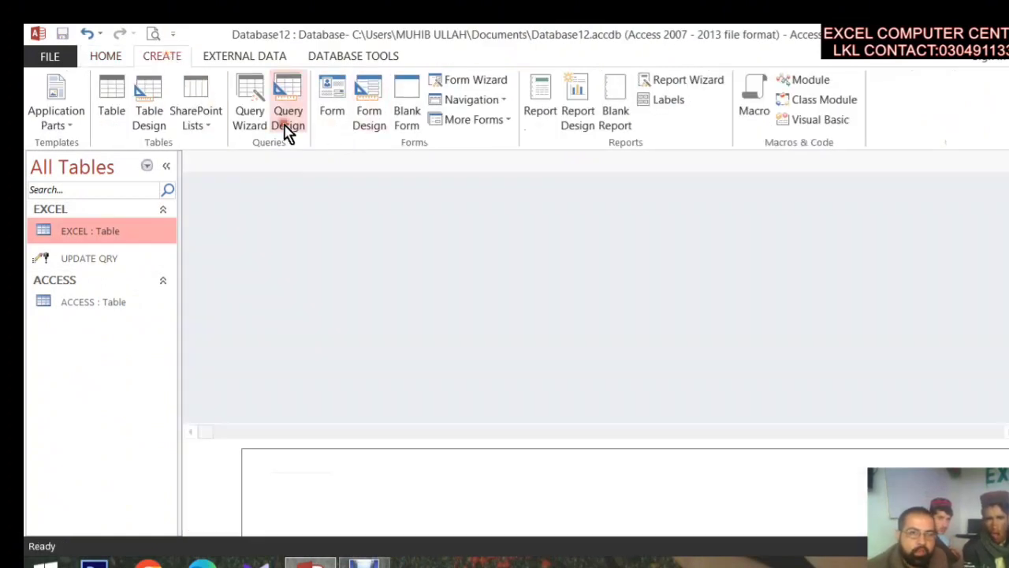